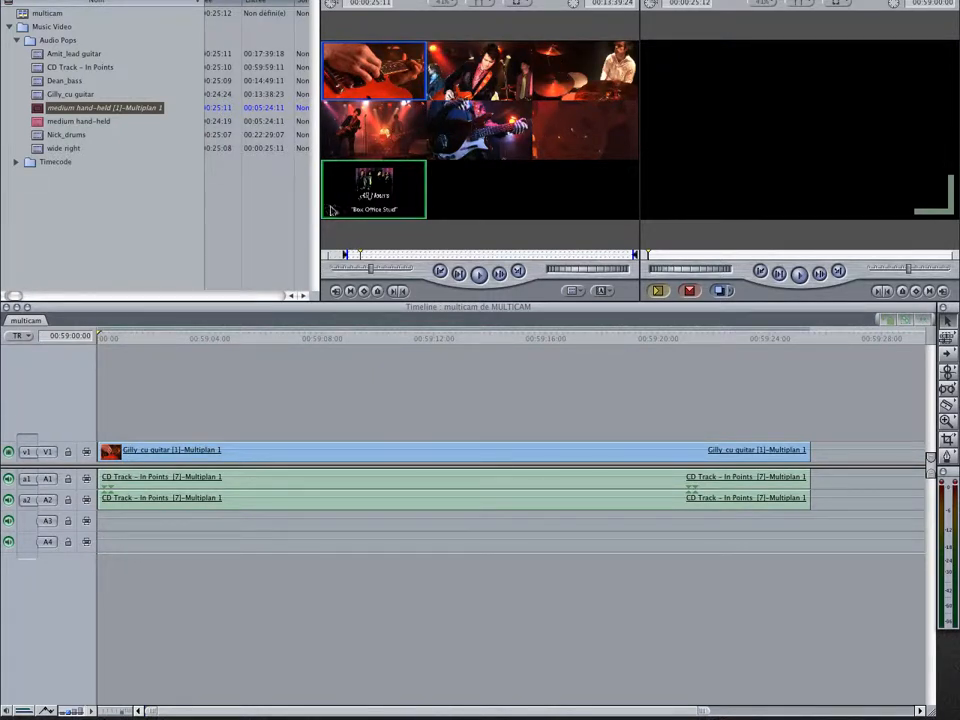
Play the sequence and switch angles live: drums, wide right, close-up guitar, bass, drums, medium hand-held, wide right, bass, medium hand-held
{"action": "key", "text": "space"}
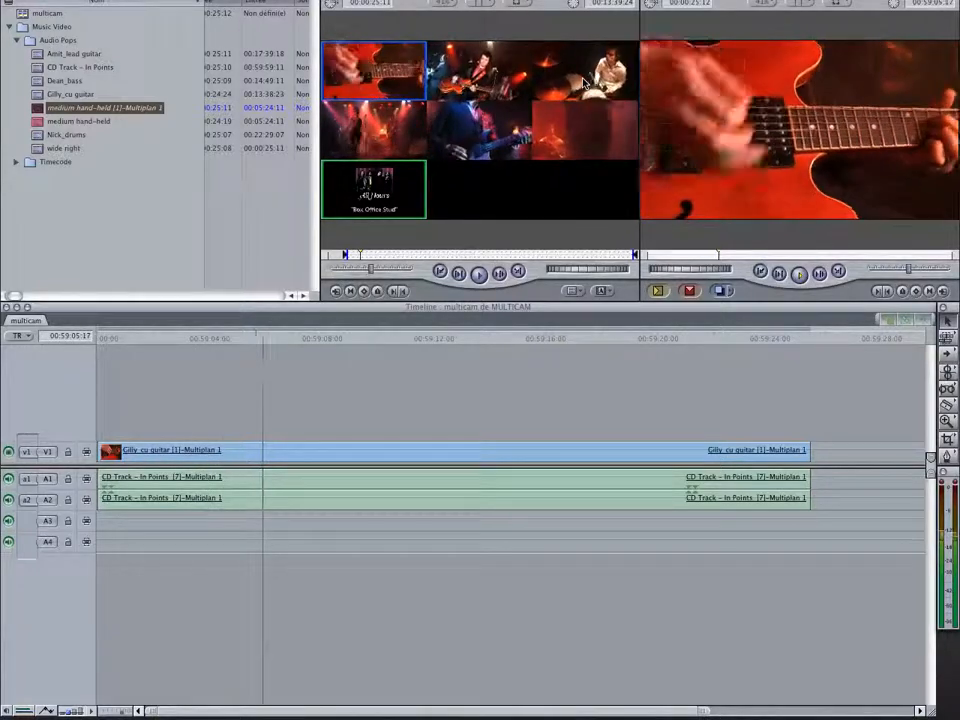
{"action": "left_click", "coordinate": [584, 84]}
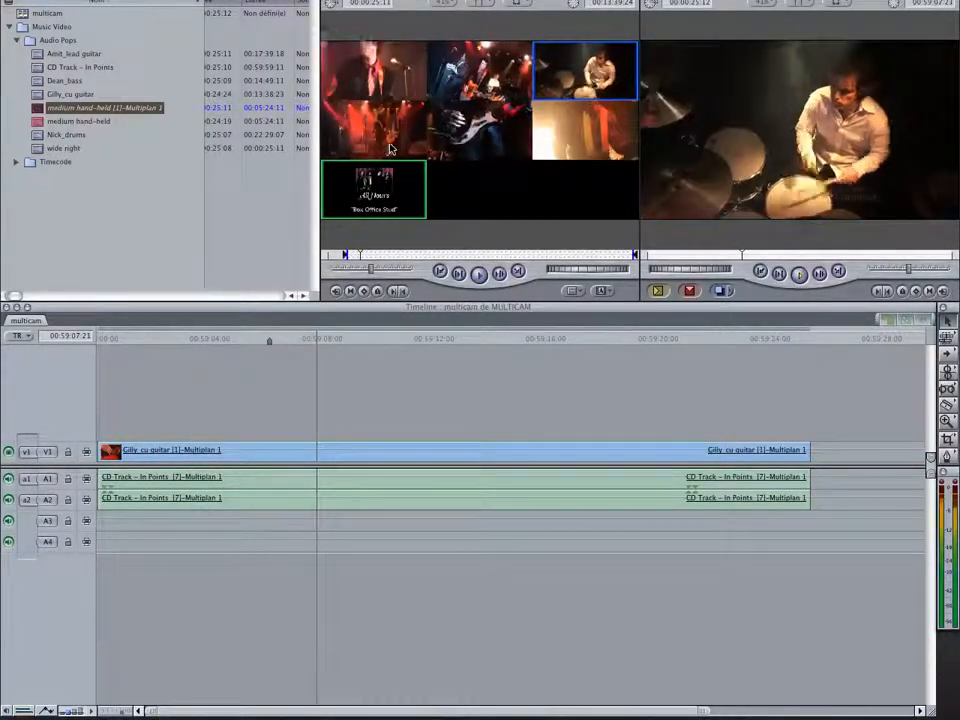
{"action": "left_click", "coordinate": [420, 145]}
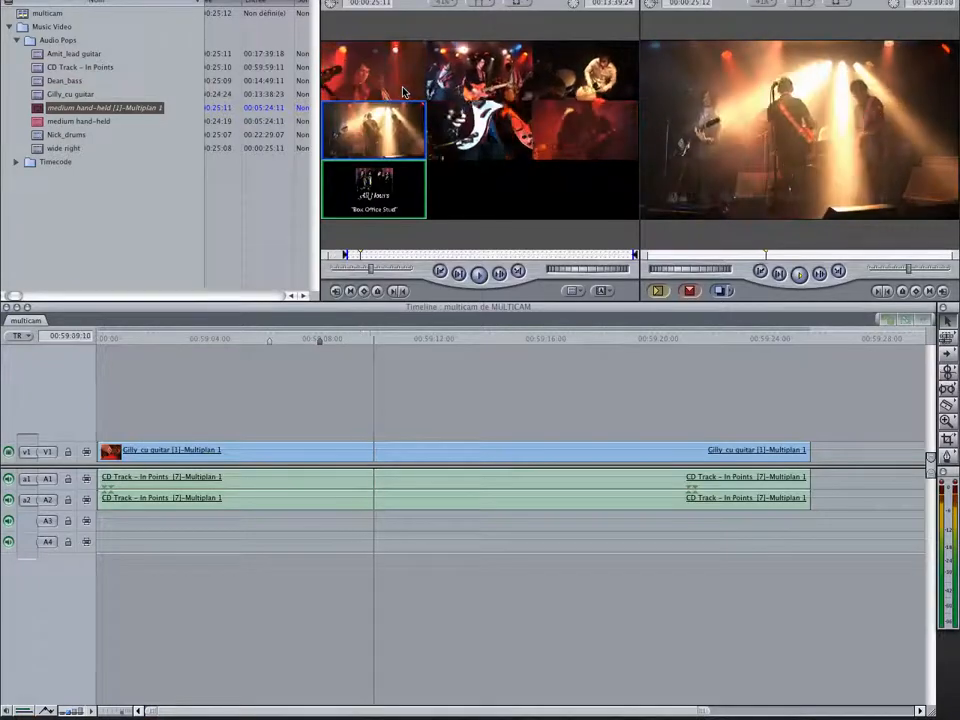
{"action": "left_click", "coordinate": [403, 92]}
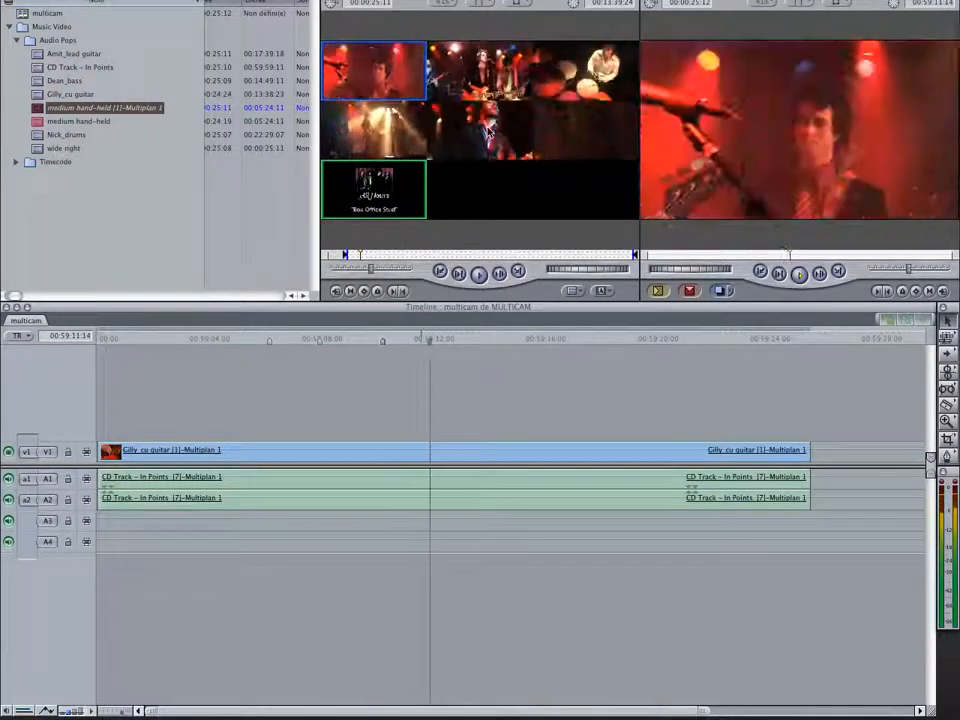
{"action": "left_click", "coordinate": [487, 130]}
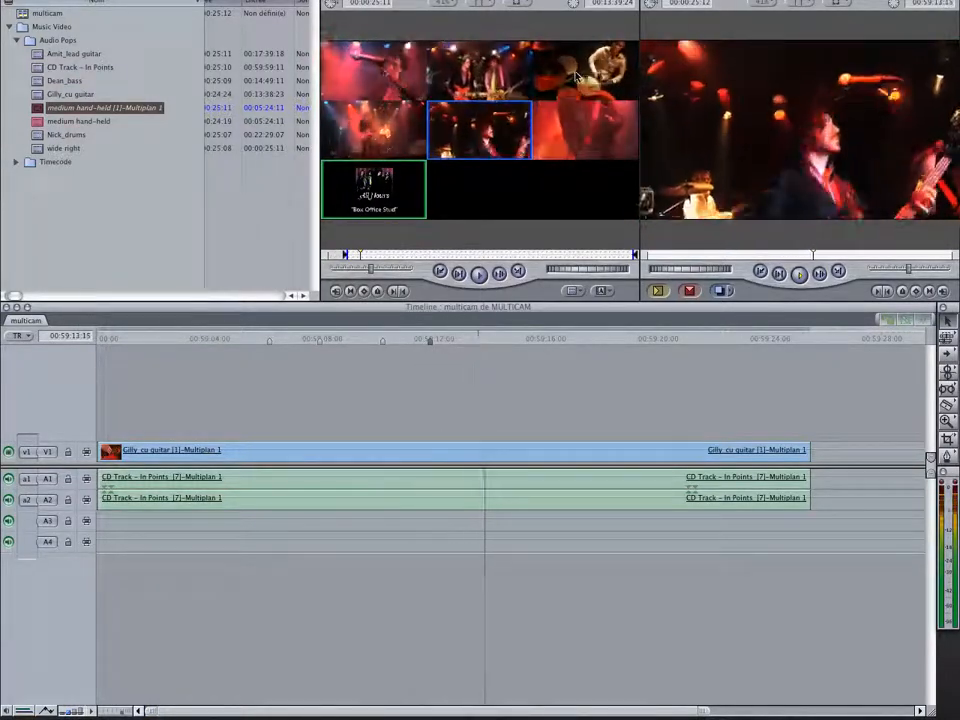
{"action": "left_click", "coordinate": [575, 75]}
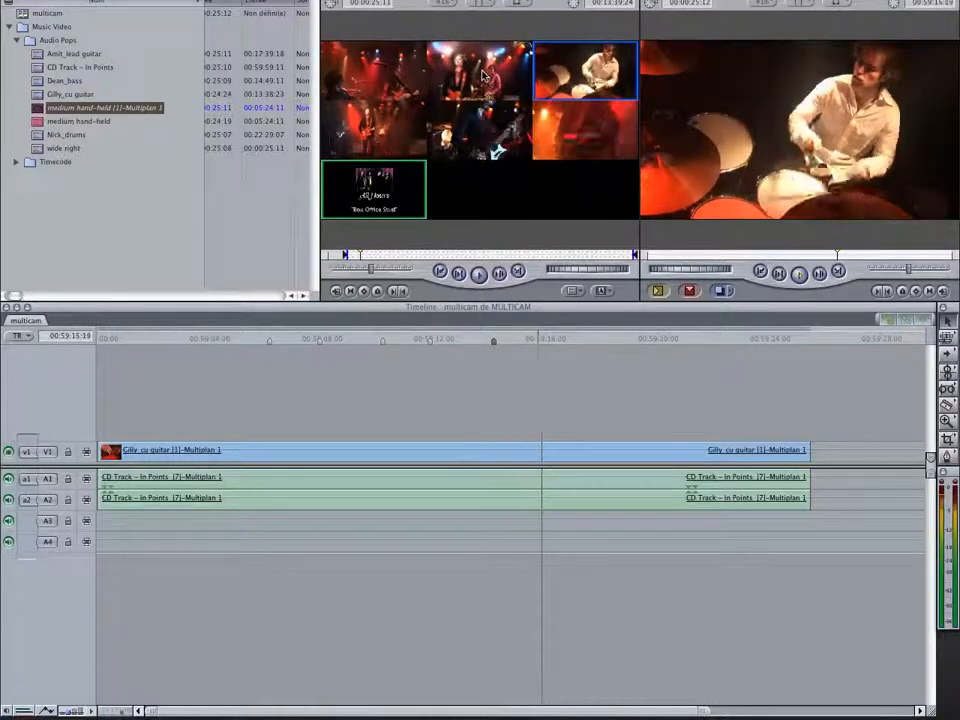
{"action": "left_click", "coordinate": [482, 75]}
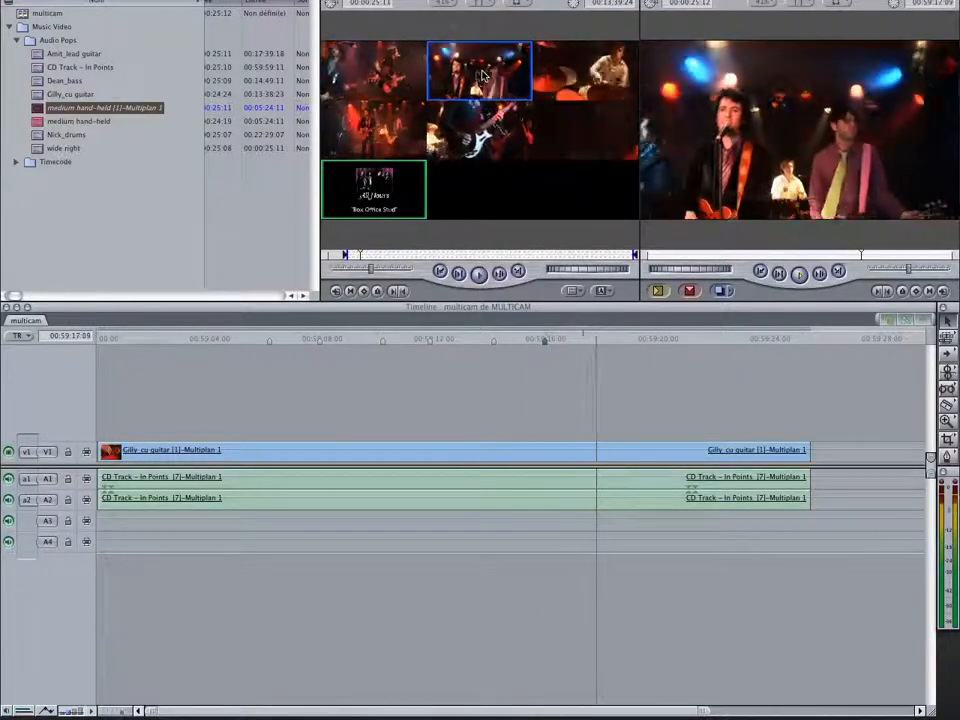
{"action": "left_click", "coordinate": [366, 135]}
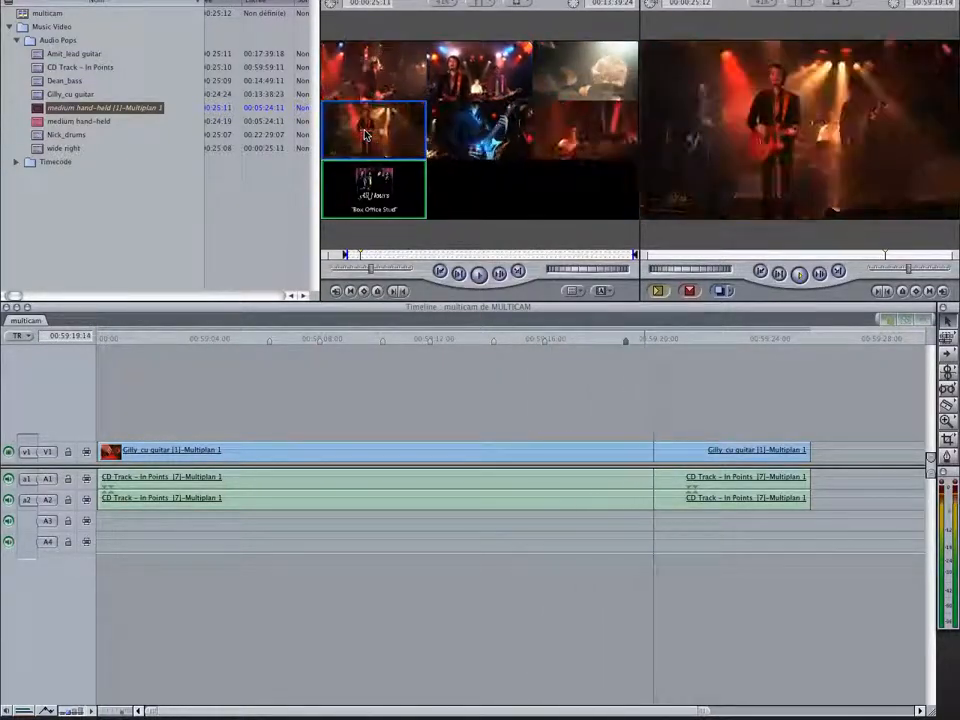
{"action": "left_click", "coordinate": [503, 135]}
{"action": "left_click", "coordinate": [488, 81]}
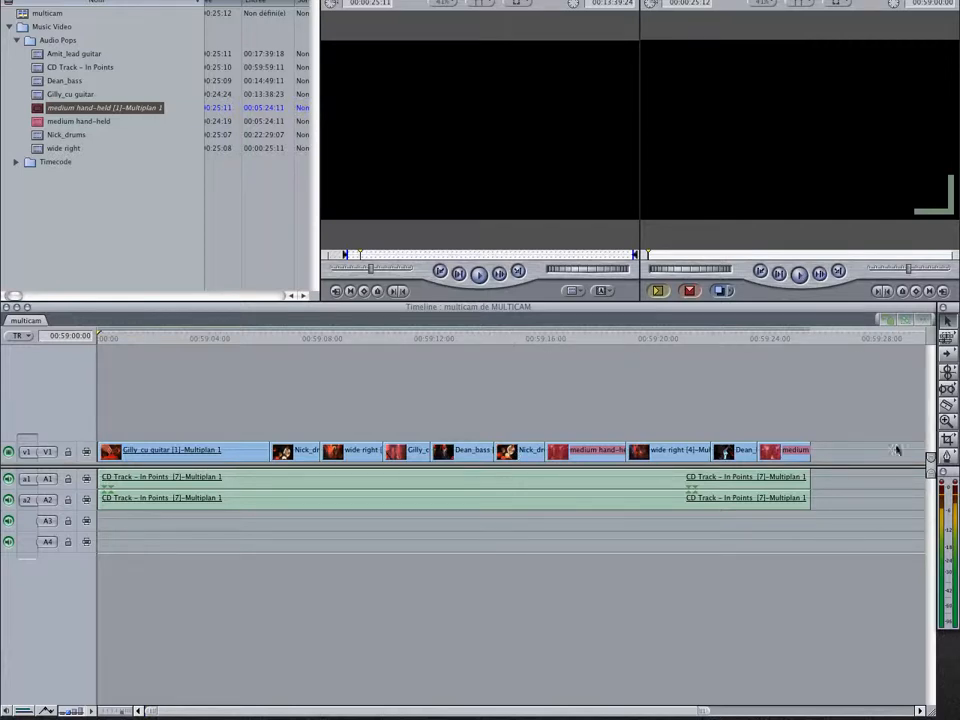
Examine the angle cuts on V1 around the first wide right clip at several playhead positions
{"action": "left_click", "coordinate": [947, 422]}
{"action": "left_click", "coordinate": [366, 469]}
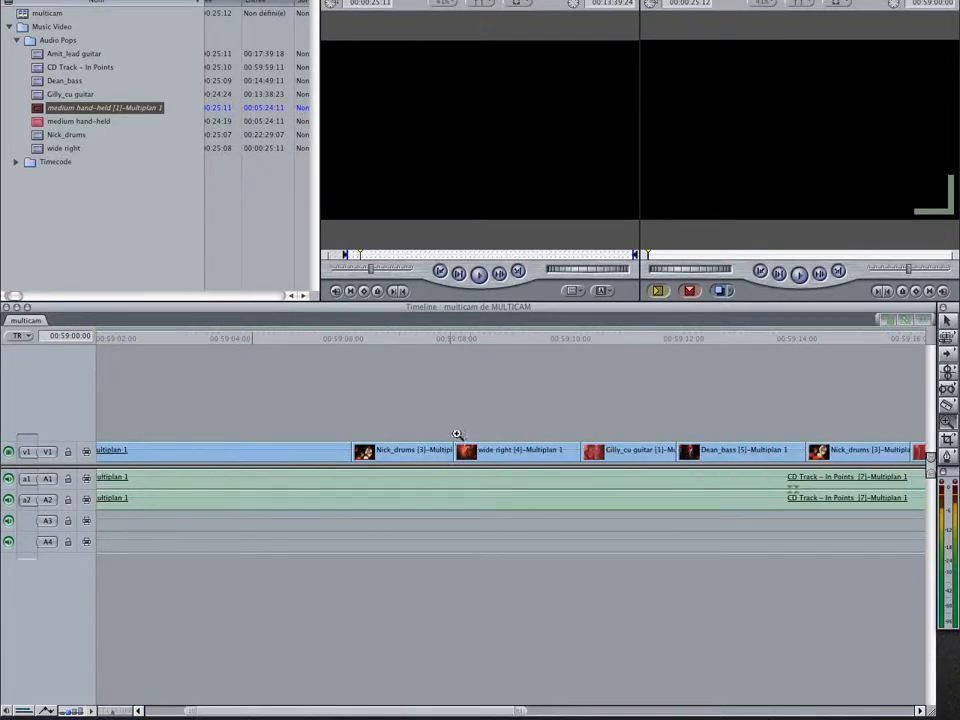
{"action": "left_click", "coordinate": [457, 434]}
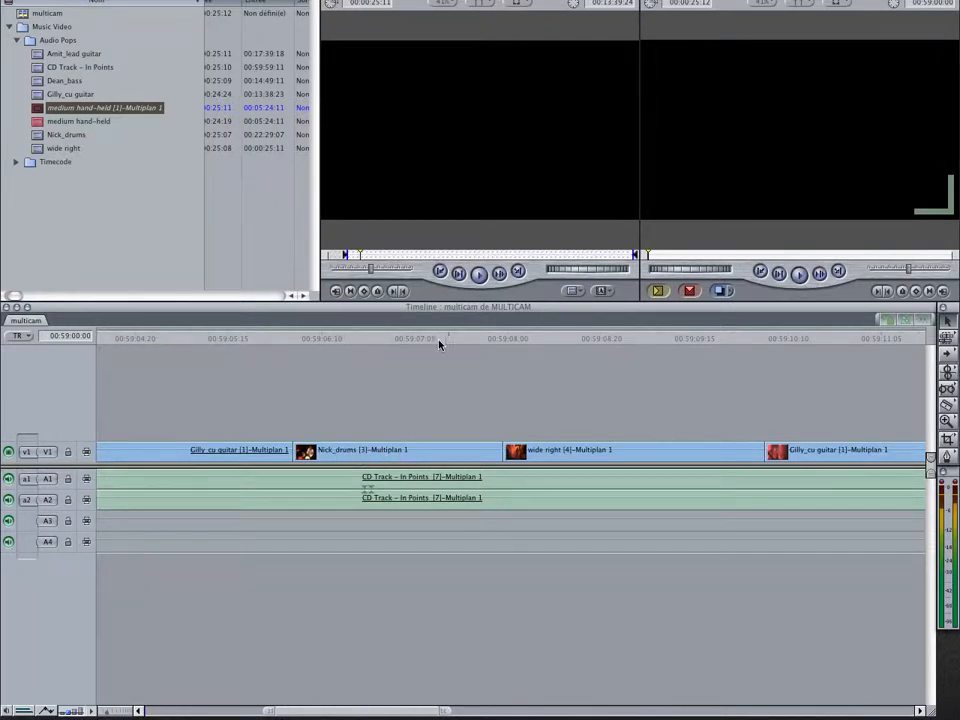
{"action": "left_click", "coordinate": [562, 340]}
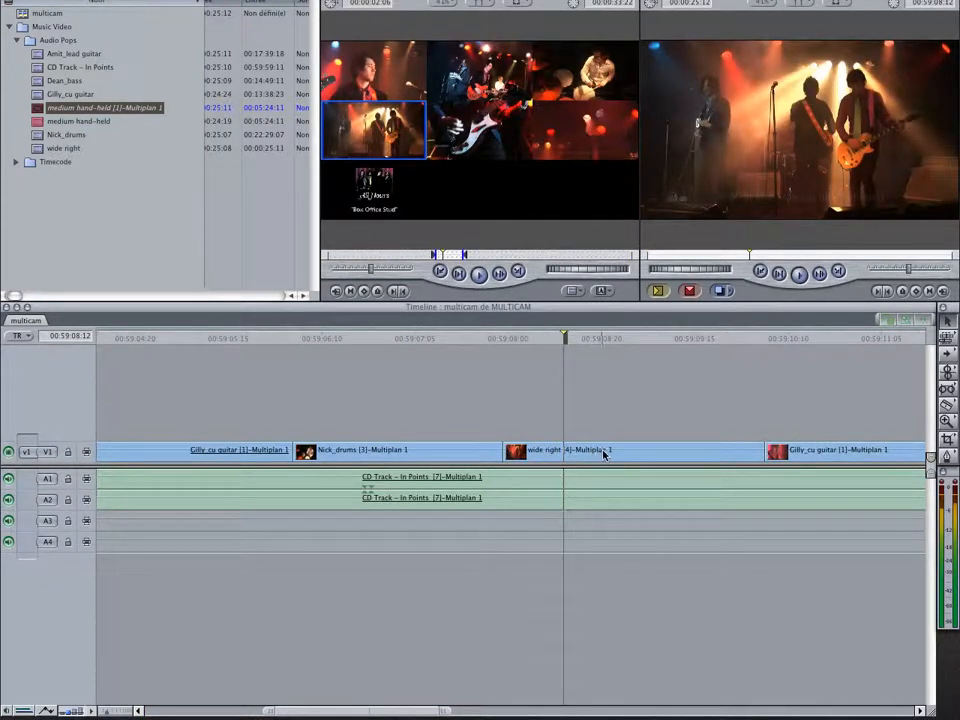
{"action": "left_click", "coordinate": [810, 342]}
{"action": "left_click", "coordinate": [634, 338]}
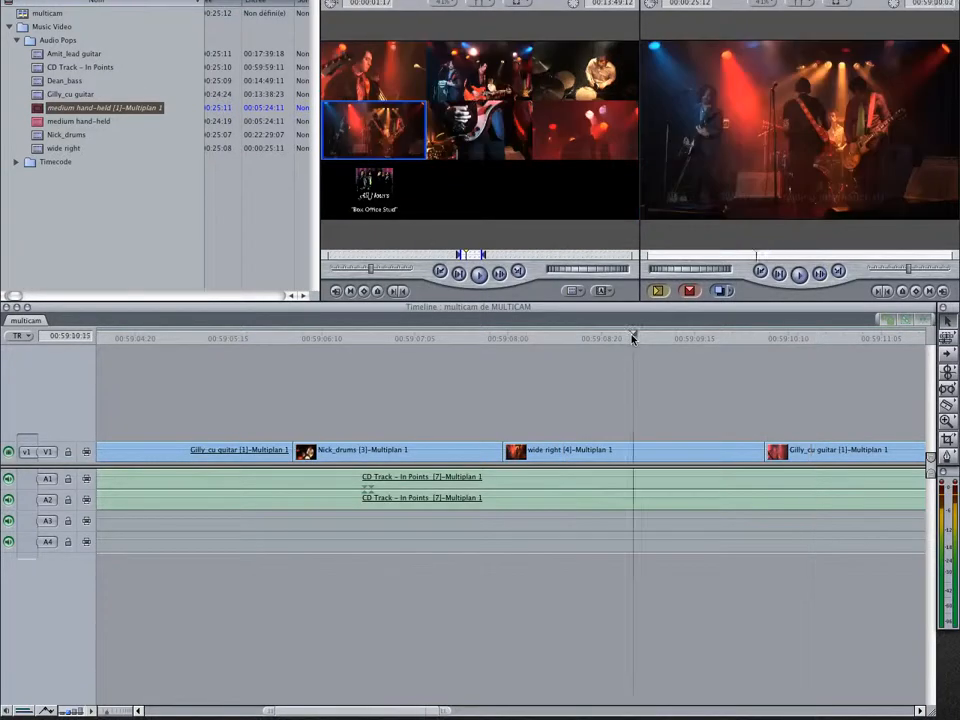
{"action": "left_click", "coordinate": [550, 454]}
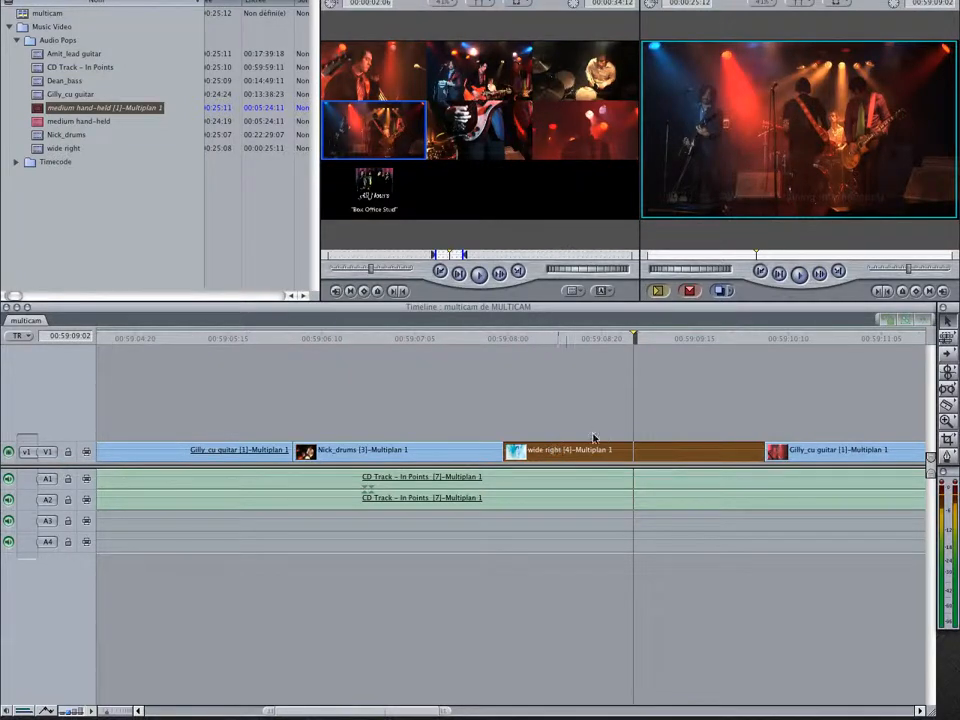
{"action": "left_click_drag", "start_coordinate": [444, 709], "coordinate": [738, 711]}
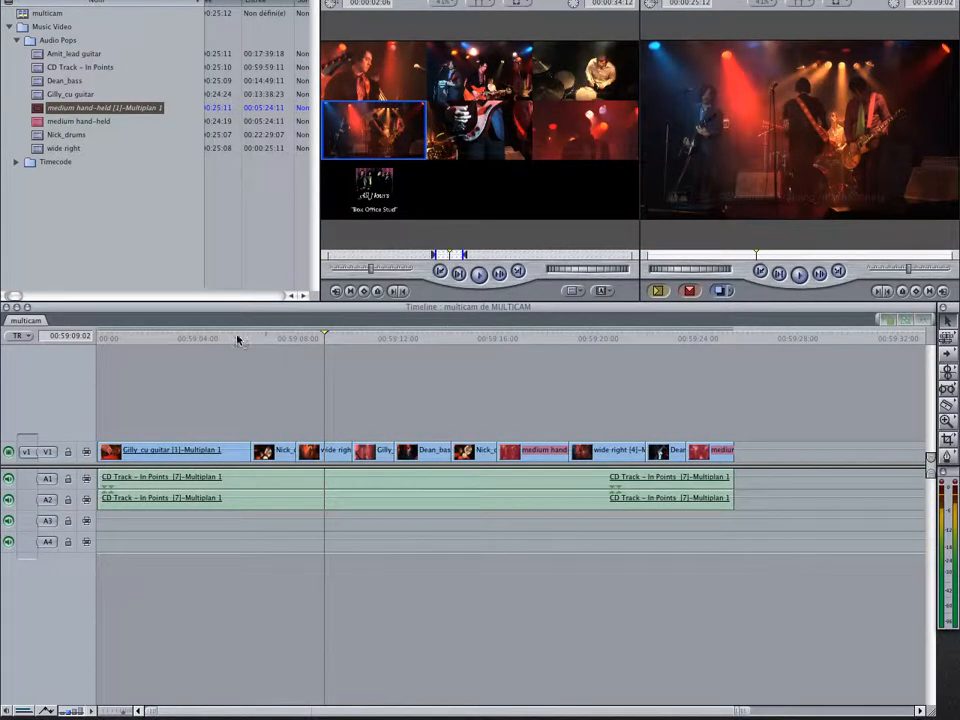
Change the active angle of the short close-up guitar clip at about 00:59:10 to angle 6, lead guitar, and play back the result
{"action": "left_click", "coordinate": [237, 340]}
{"action": "key", "text": "space"}
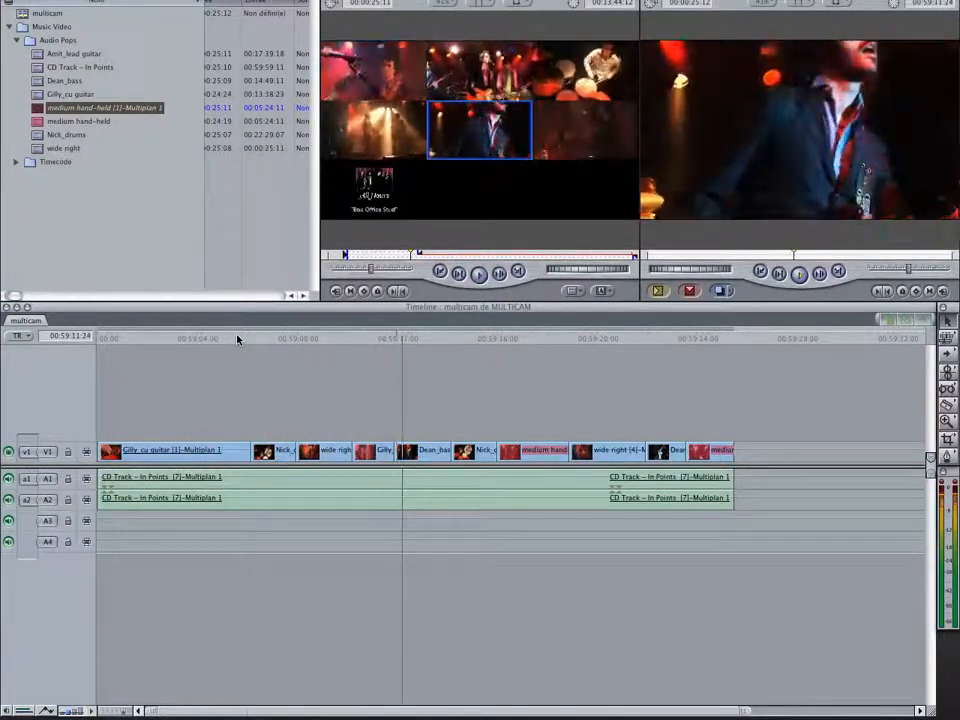
{"action": "left_click", "coordinate": [367, 338]}
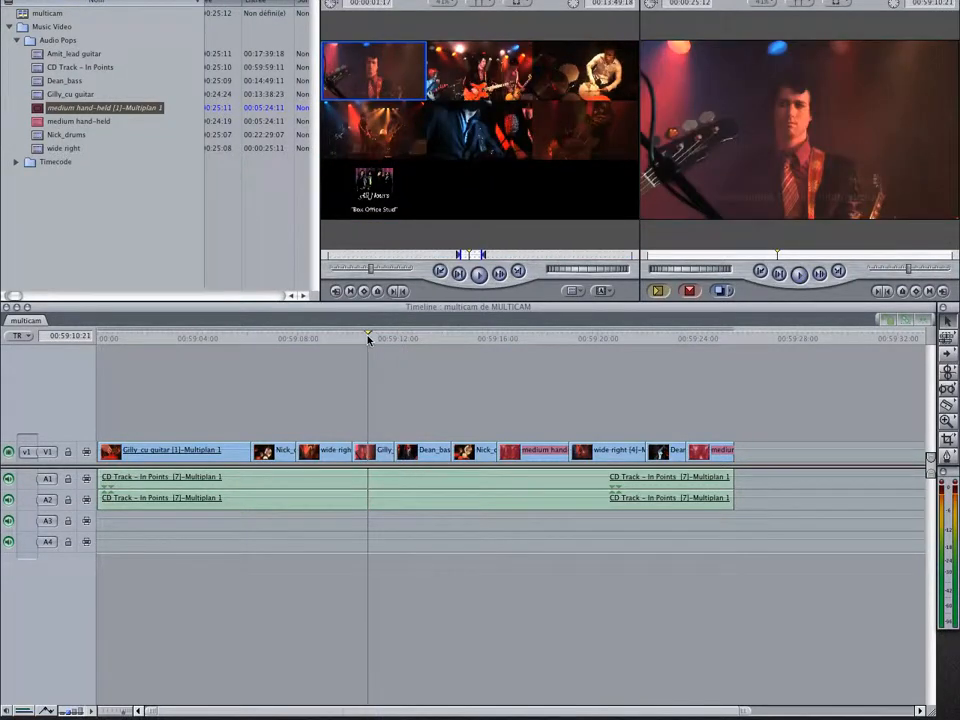
{"action": "left_click", "coordinate": [373, 453]}
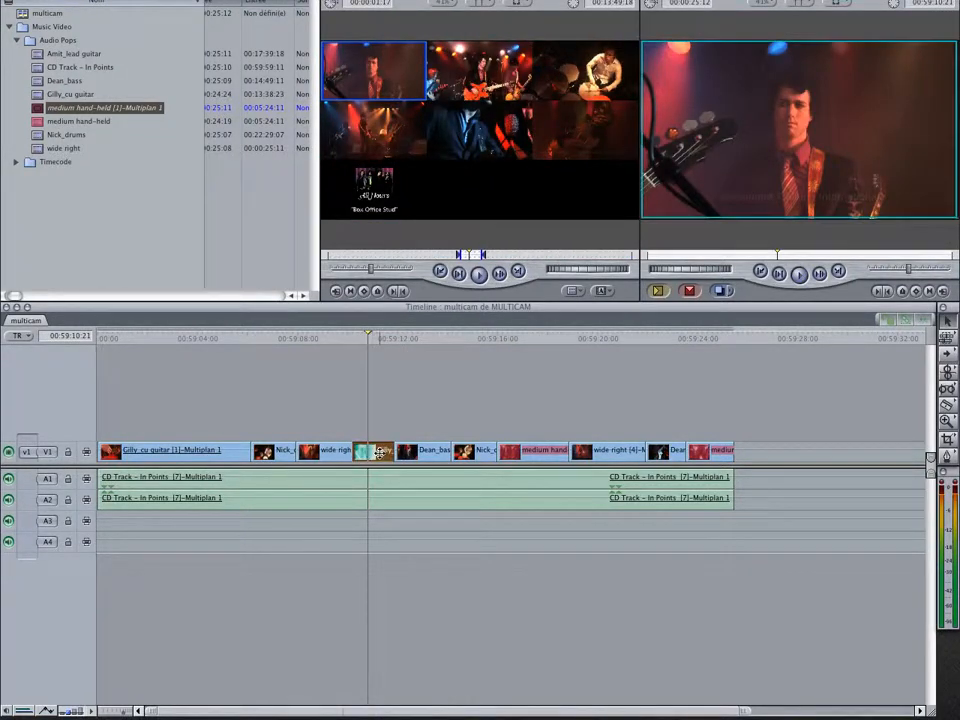
{"action": "right_click", "coordinate": [378, 452]}
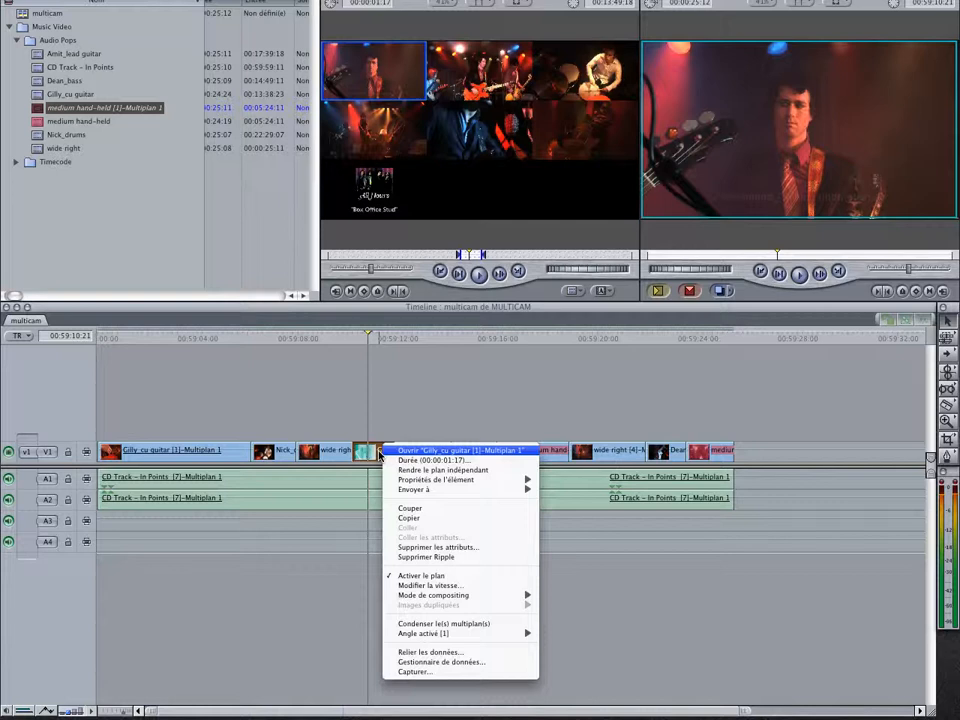
{"action": "mouse_move", "coordinate": [407, 637]}
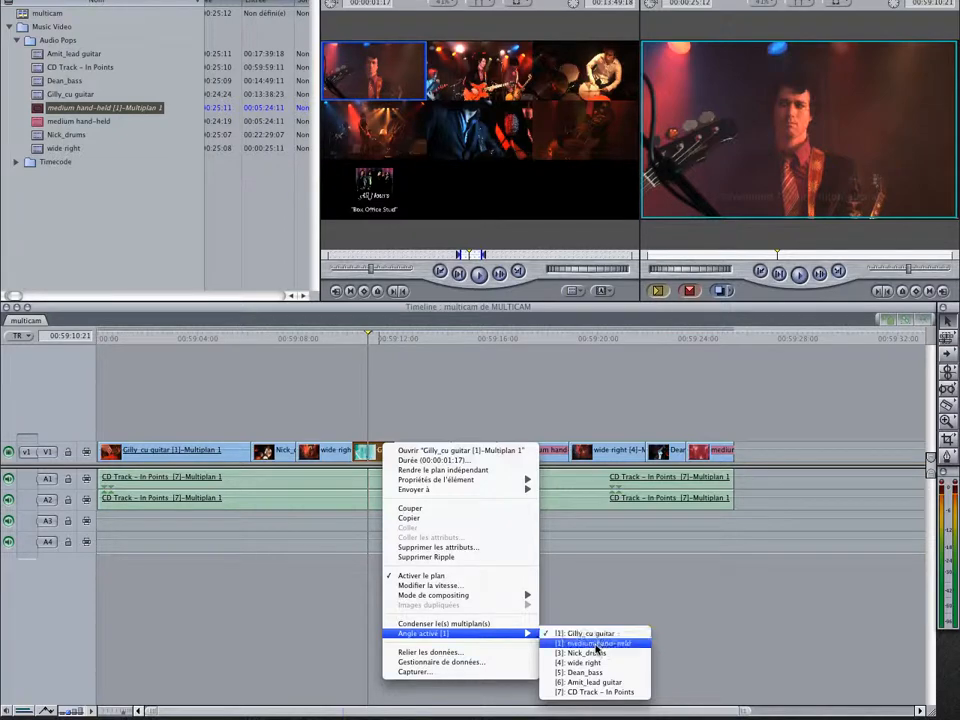
{"action": "left_click", "coordinate": [605, 682]}
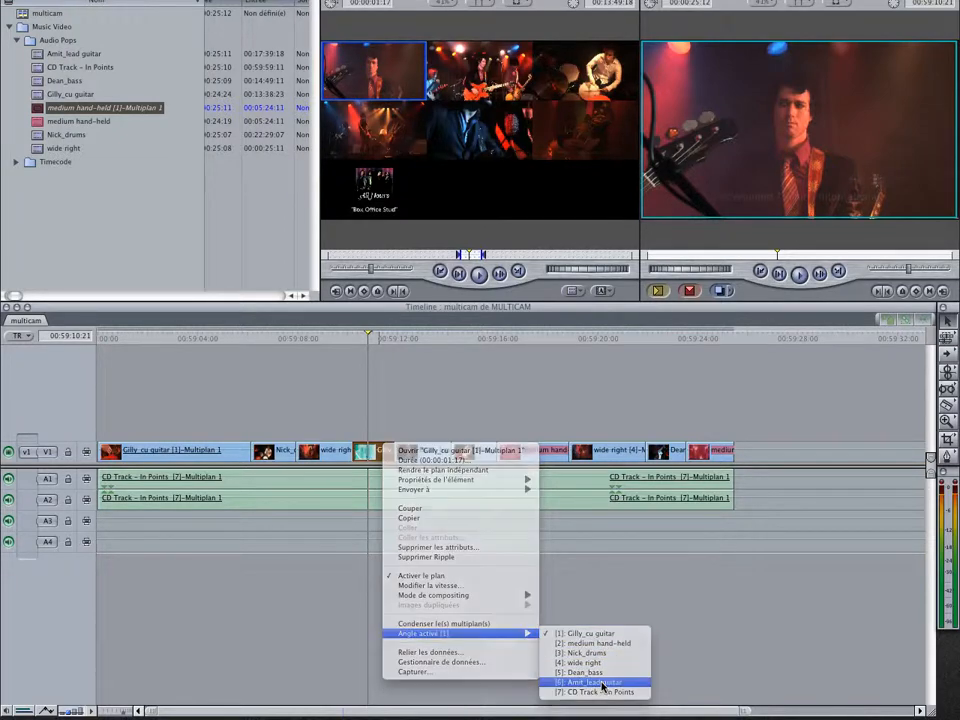
{"action": "left_click", "coordinate": [322, 340]}
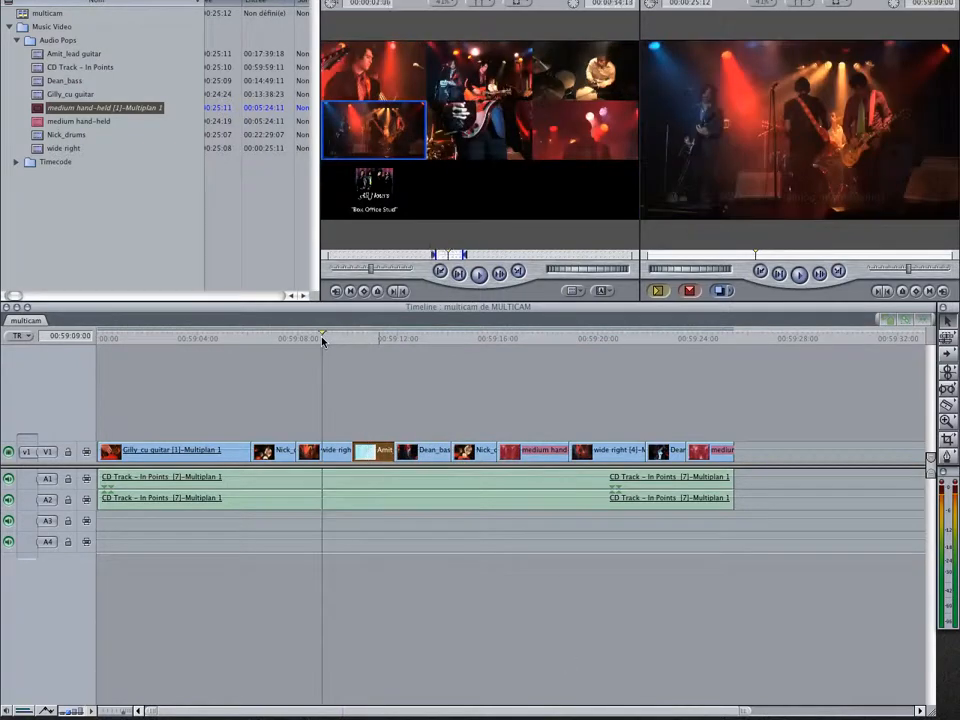
{"action": "key", "text": "space"}
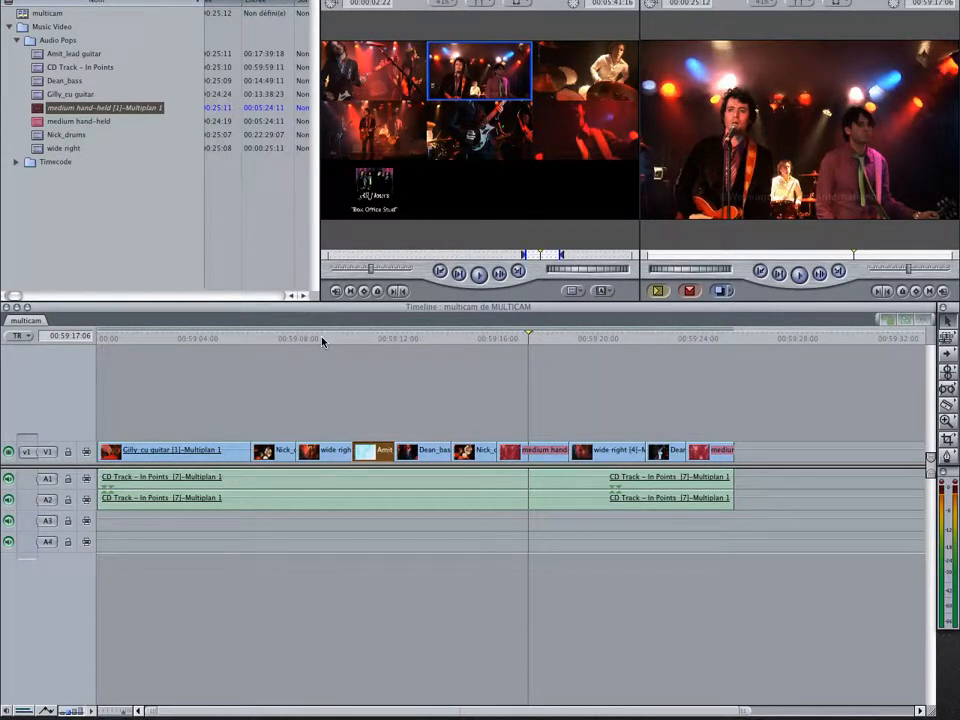
{"action": "left_click", "coordinate": [382, 338]}
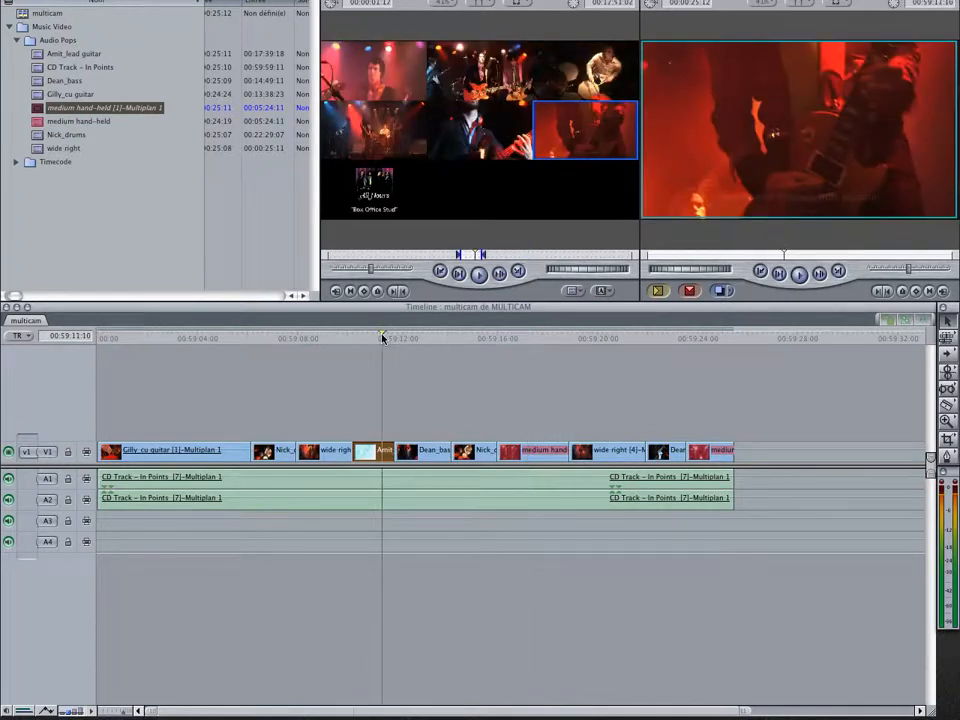
{"action": "key", "text": "space"}
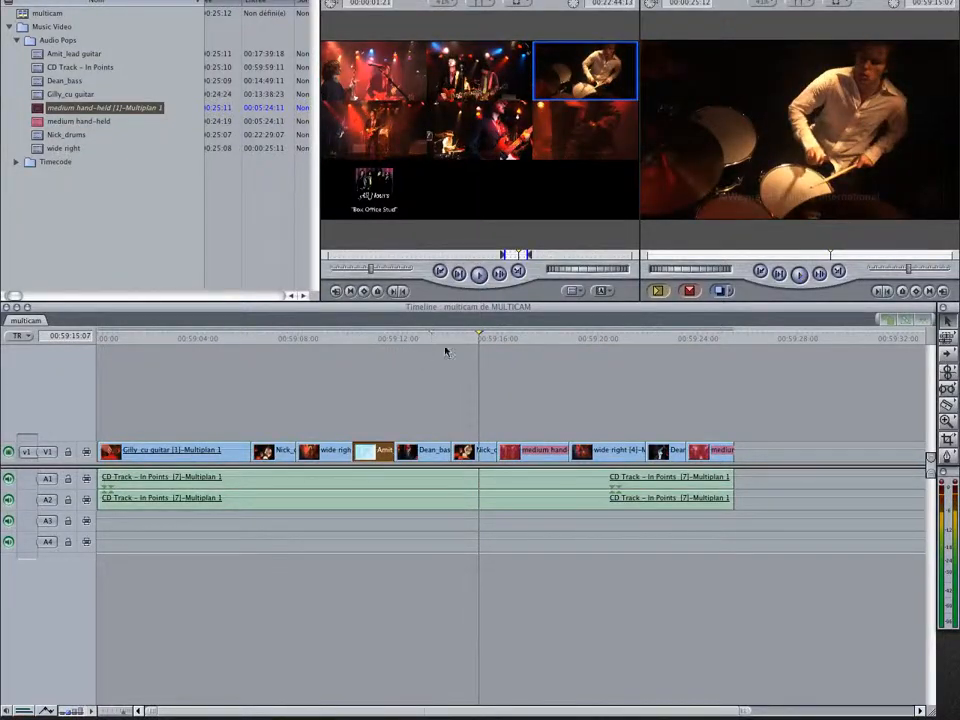
Move the cut between the second drums clip and the medium hand-held clip to 00:59:16:19 and play back the transition
{"action": "left_click_drag", "start_coordinate": [445, 347], "coordinate": [488, 340]}
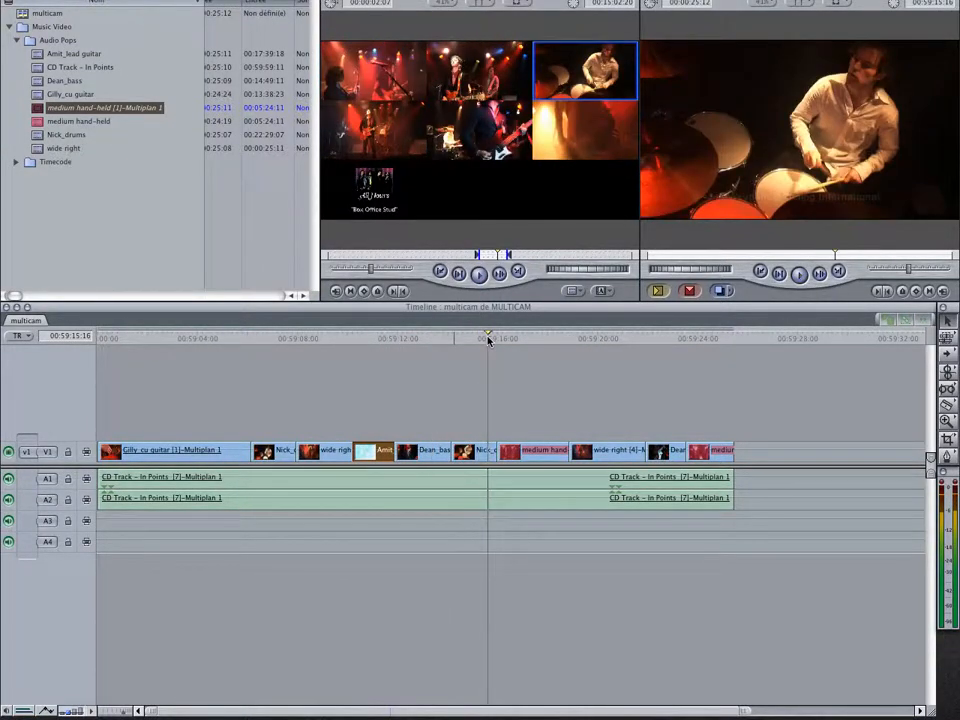
{"action": "key", "text": "space"}
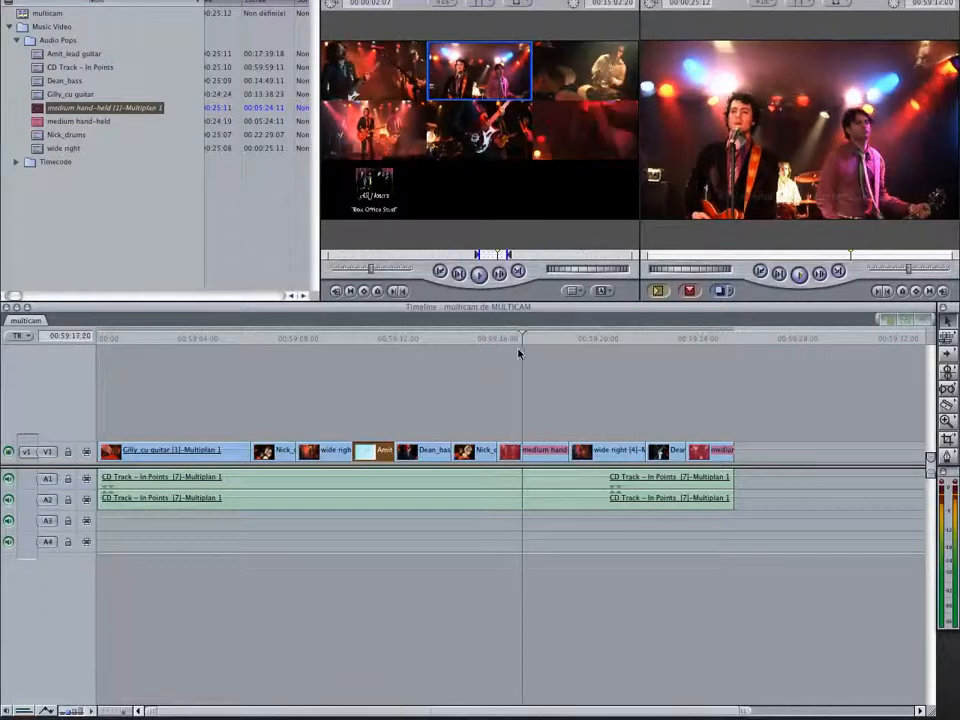
{"action": "left_click_drag", "start_coordinate": [523, 338], "coordinate": [517, 339]}
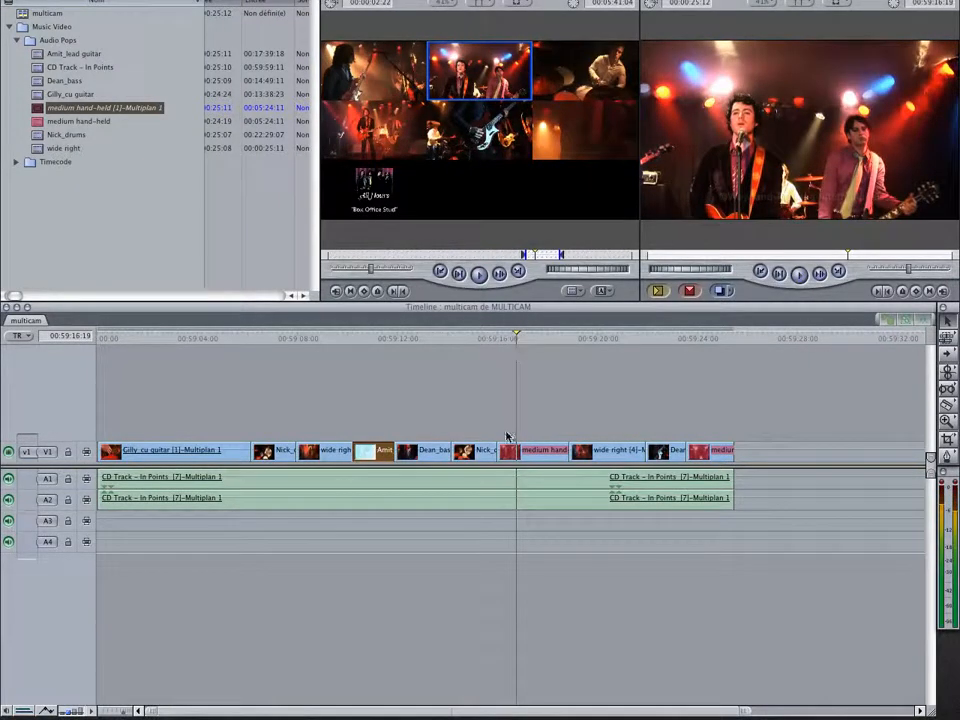
{"action": "left_click_drag", "start_coordinate": [500, 453], "coordinate": [517, 450]}
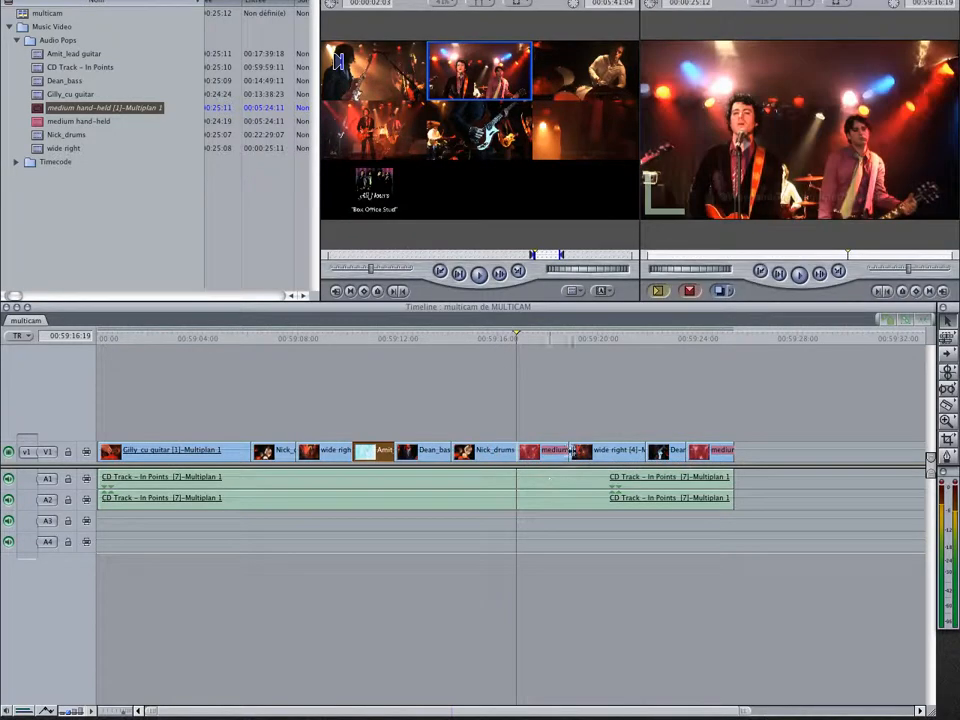
{"action": "left_click", "coordinate": [460, 337]}
{"action": "key", "text": "space"}
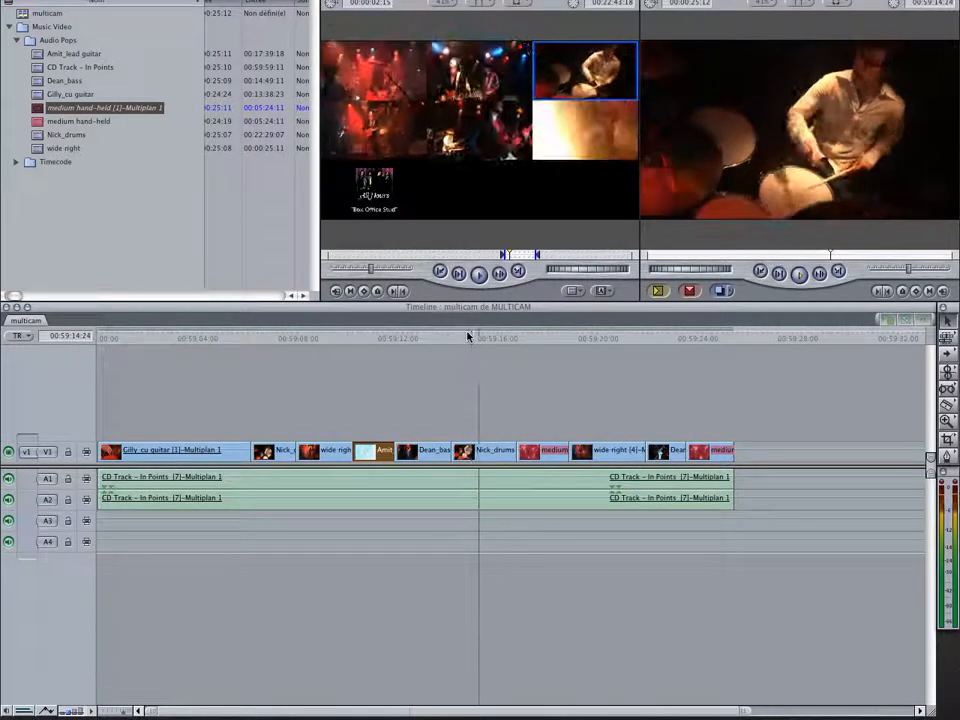
{"action": "key", "text": "space"}
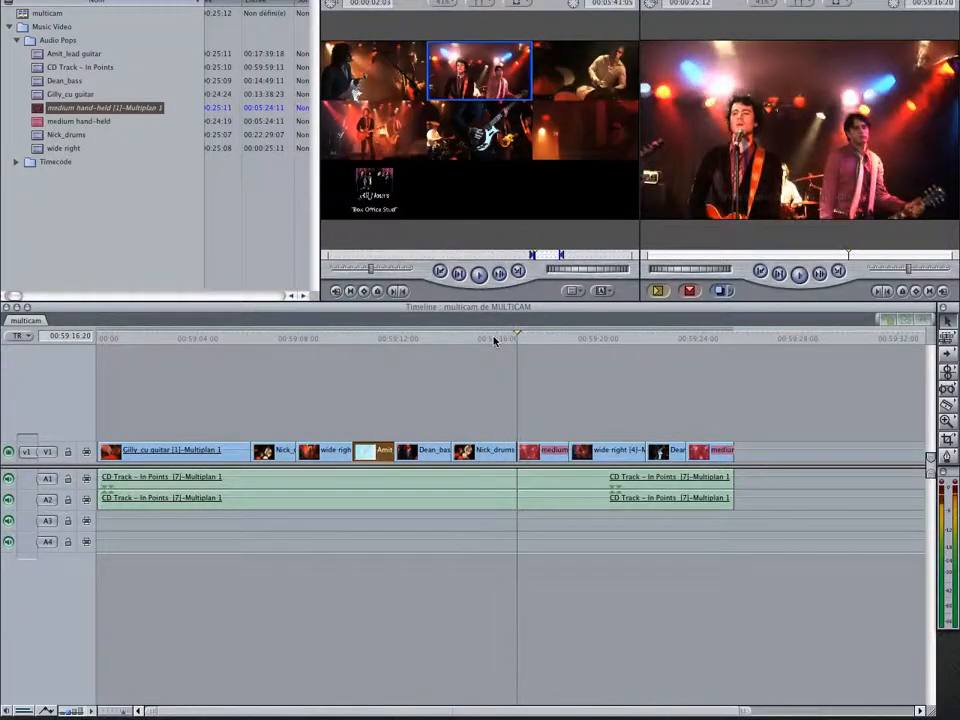
Split the second drums clip on V1 at 00:59:16:08 with the razor blade
{"action": "key", "text": "Left"}
{"action": "key", "text": "Left"}
{"action": "key", "text": "Left"}
{"action": "key", "text": "Left"}
{"action": "key", "text": "Left"}
{"action": "key", "text": "Left"}
{"action": "key", "text": "Left"}
{"action": "key", "text": "Left"}
{"action": "key", "text": "Left"}
{"action": "key", "text": "Left"}
{"action": "key", "text": "Left"}
{"action": "key", "text": "Left"}
{"action": "key", "text": "Left"}
{"action": "key", "text": "Left"}
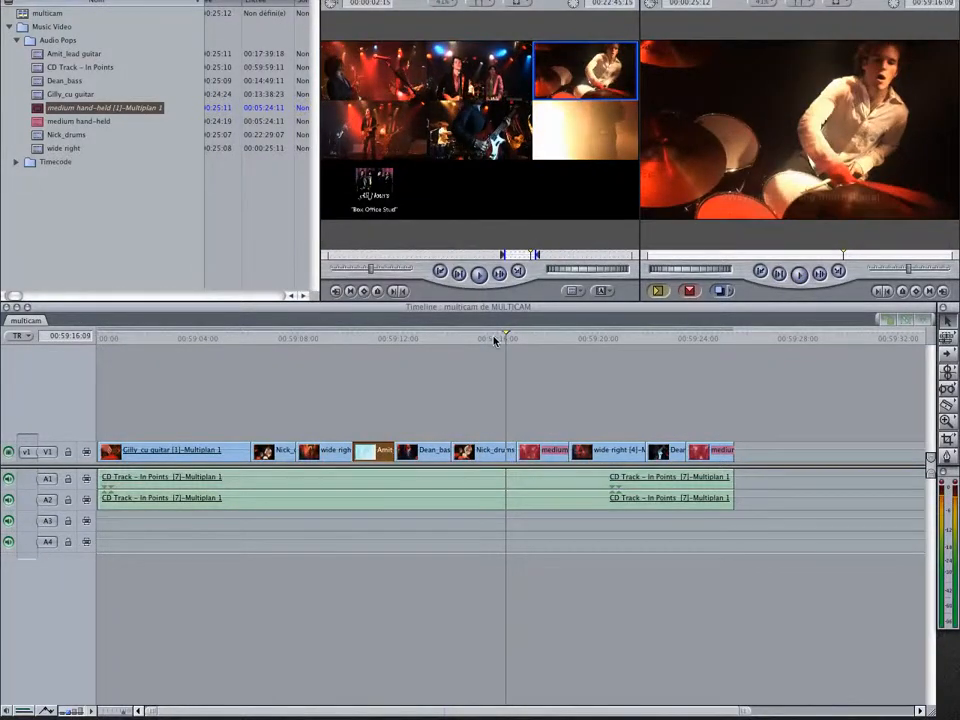
{"action": "left_click", "coordinate": [948, 406]}
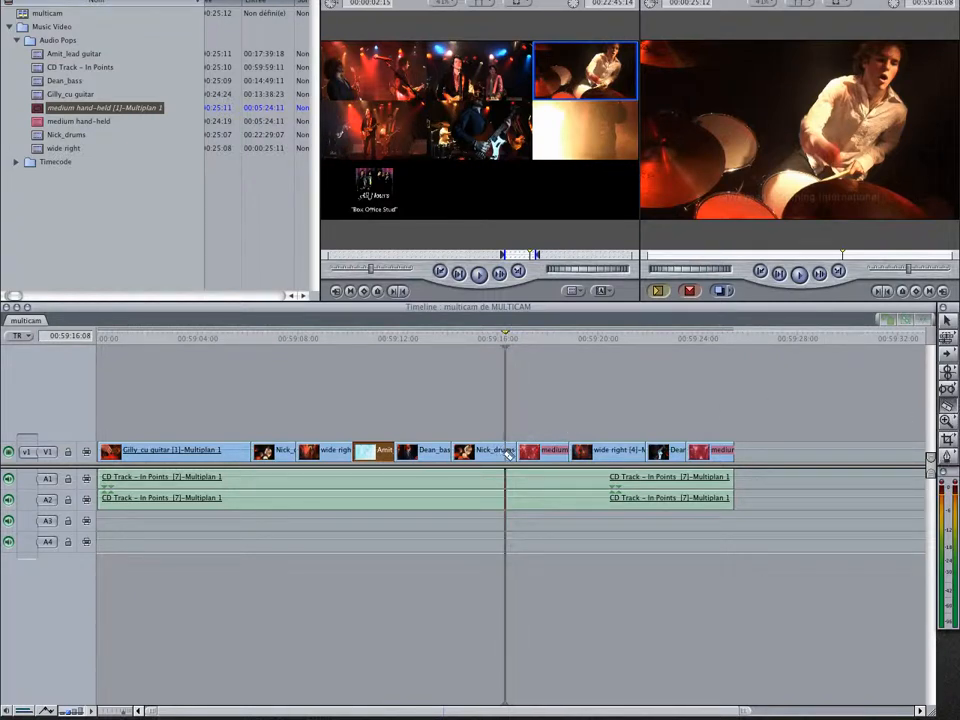
{"action": "left_click", "coordinate": [507, 455]}
Change the active angle of the short drums piece after the cut at 00:59:16:08 to angle 6, lead guitar, and play back the transition
{"action": "left_click", "coordinate": [948, 322]}
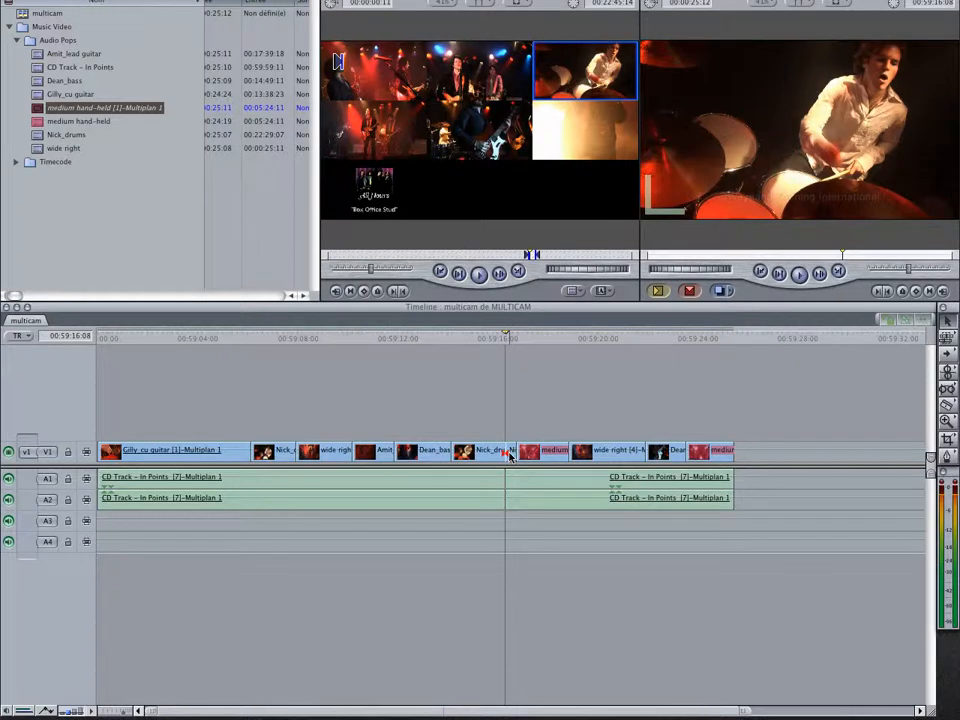
{"action": "right_click", "coordinate": [512, 455]}
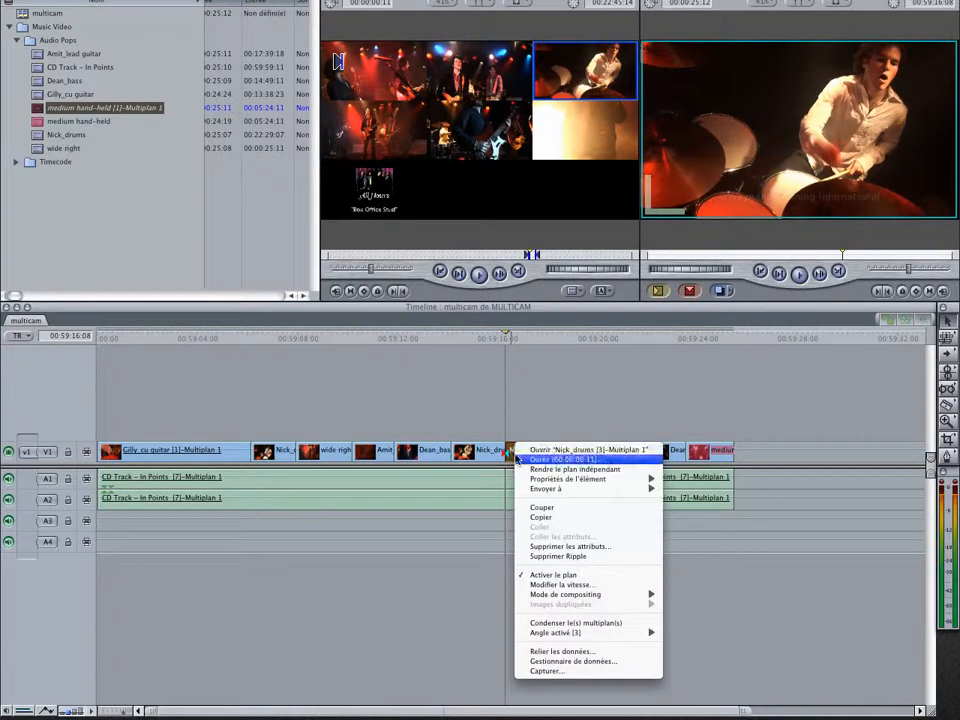
{"action": "mouse_move", "coordinate": [557, 634]}
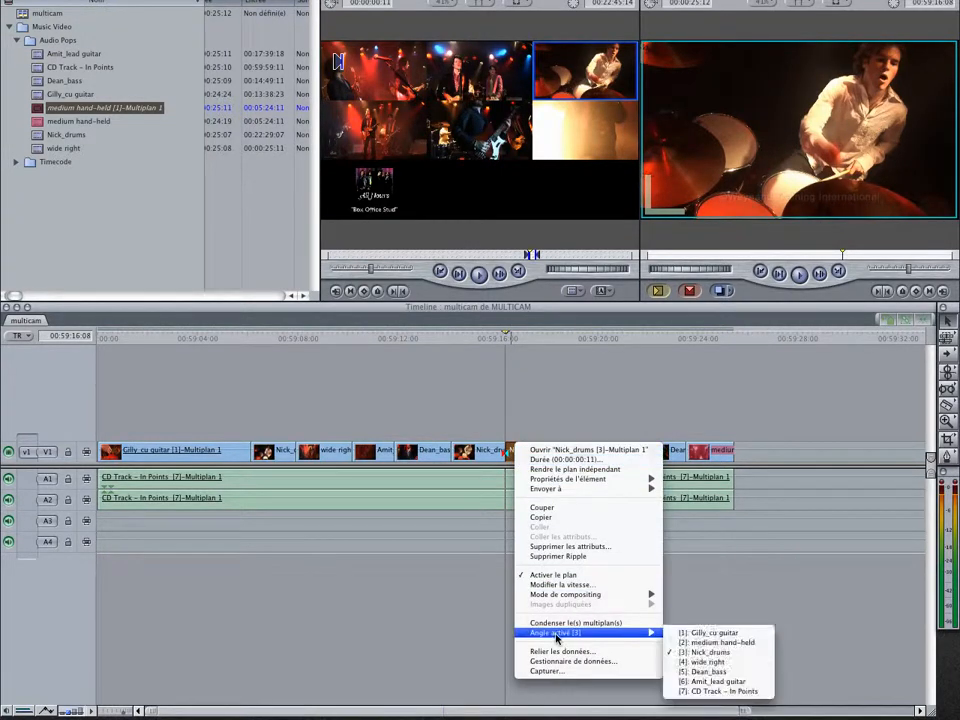
{"action": "left_click", "coordinate": [734, 682]}
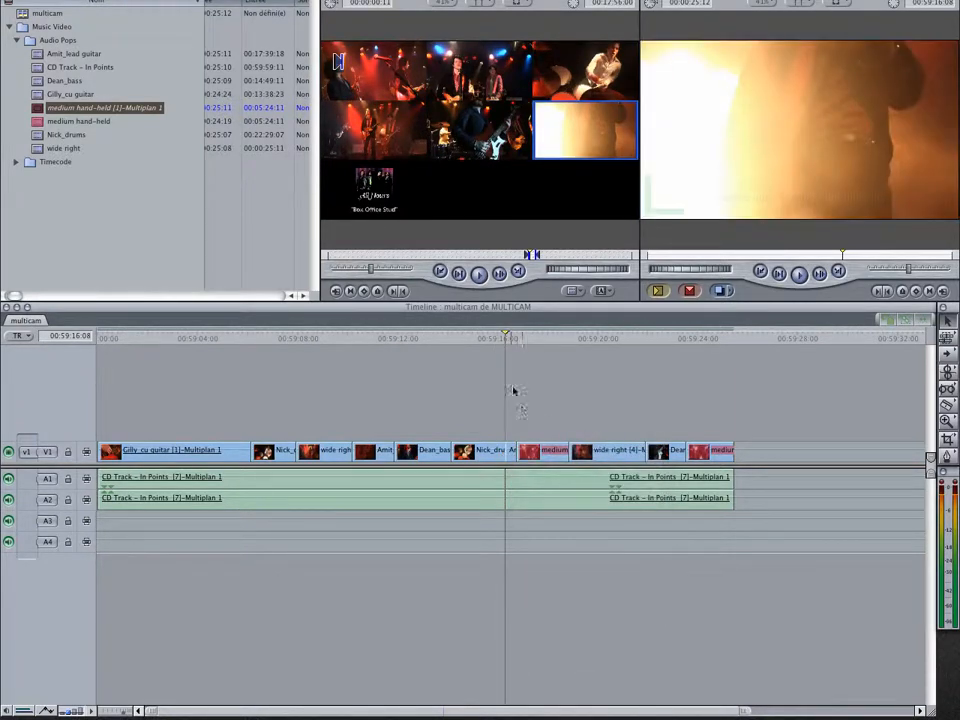
{"action": "left_click", "coordinate": [483, 331]}
{"action": "key", "text": "space"}
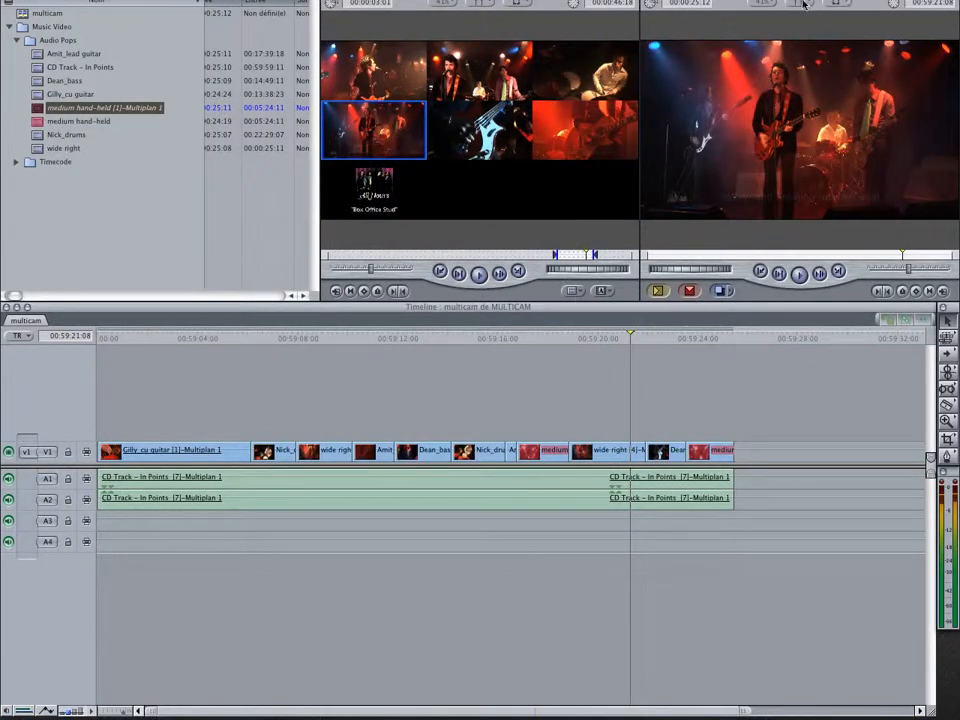
{"action": "left_click", "coordinate": [835, 4]}
{"action": "left_click", "coordinate": [834, 13]}
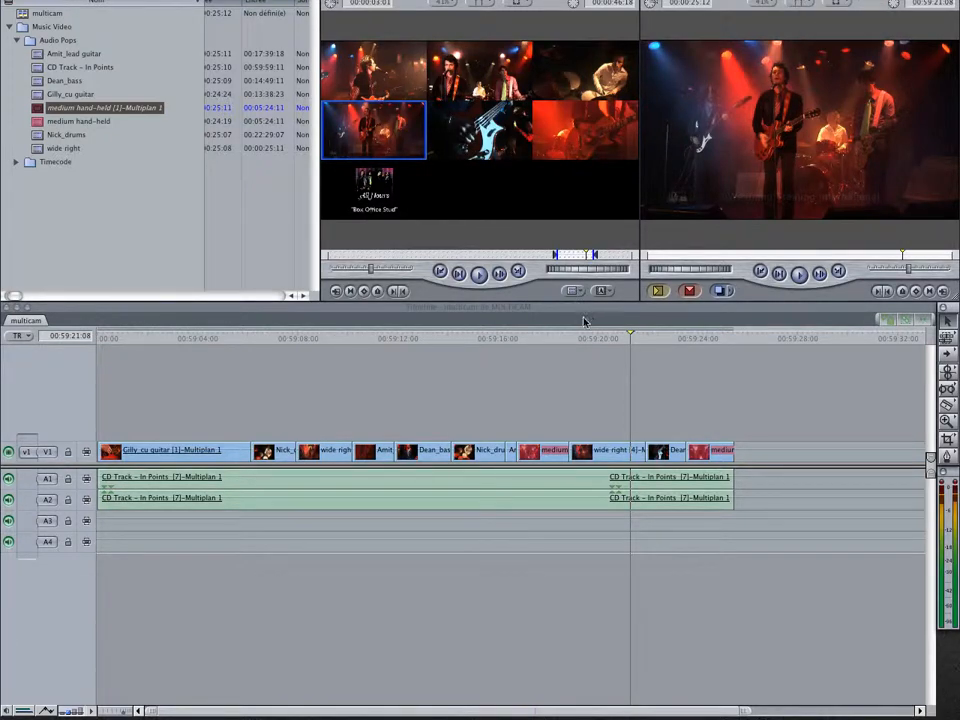
{"action": "left_click", "coordinate": [550, 338]}
{"action": "left_click", "coordinate": [535, 338]}
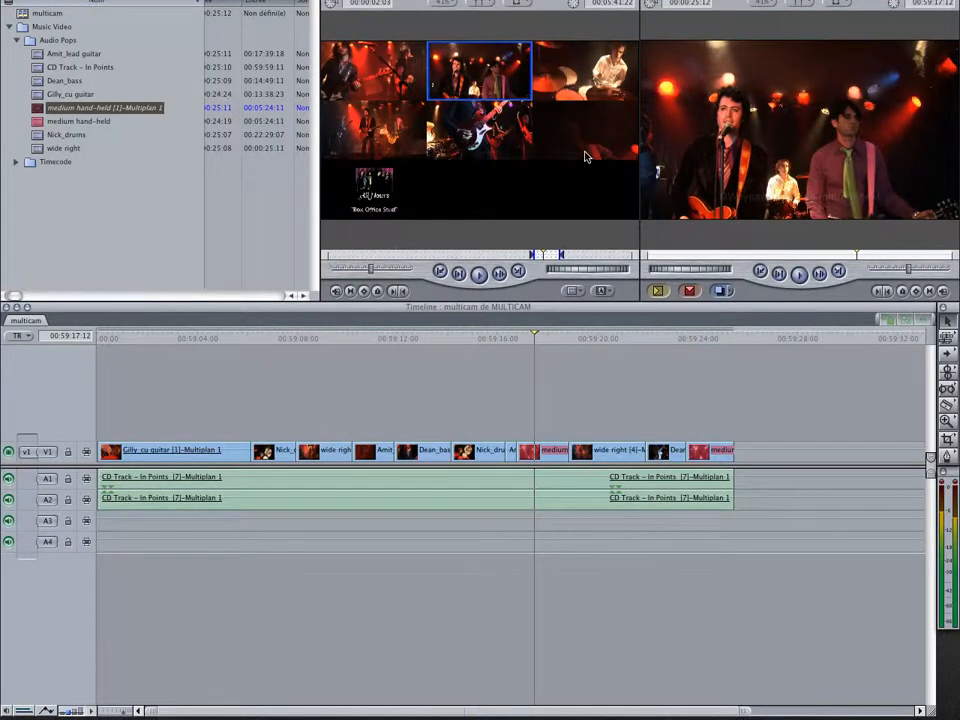
Split the first bass clip on V1 at 00:59:12:21 with the razor blade
{"action": "left_click_drag", "start_coordinate": [338, 338], "coordinate": [379, 343]}
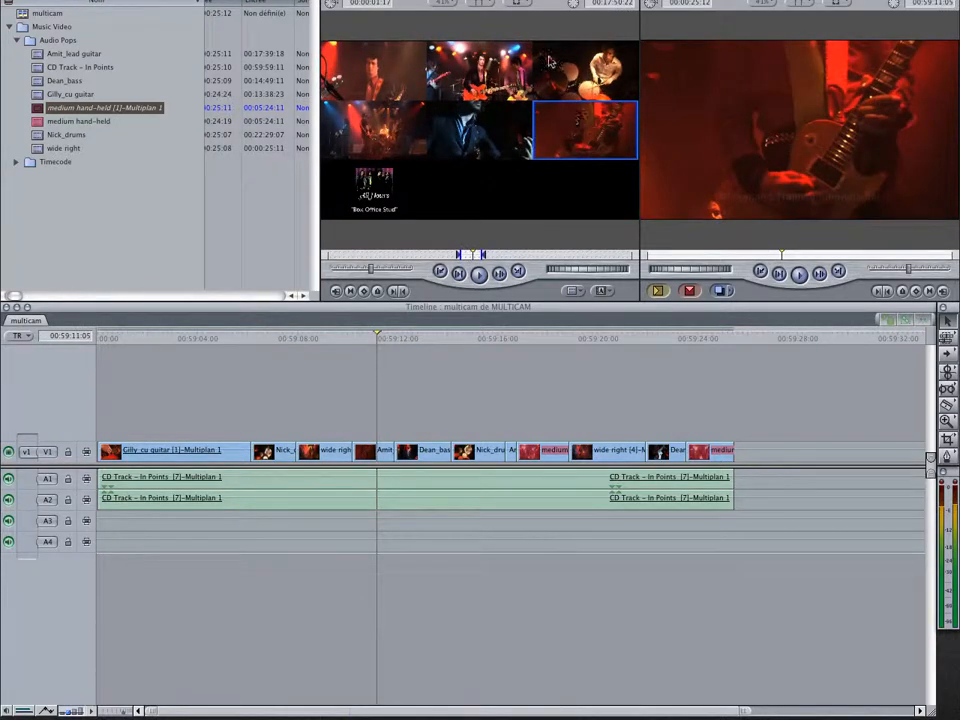
{"action": "left_click", "coordinate": [430, 340]}
{"action": "mouse_move", "coordinate": [430, 341]}
{"action": "left_mouse_down"}
{"action": "mouse_move", "coordinate": [408, 343]}
{"action": "mouse_move", "coordinate": [418, 343]}
{"action": "left_mouse_up"}
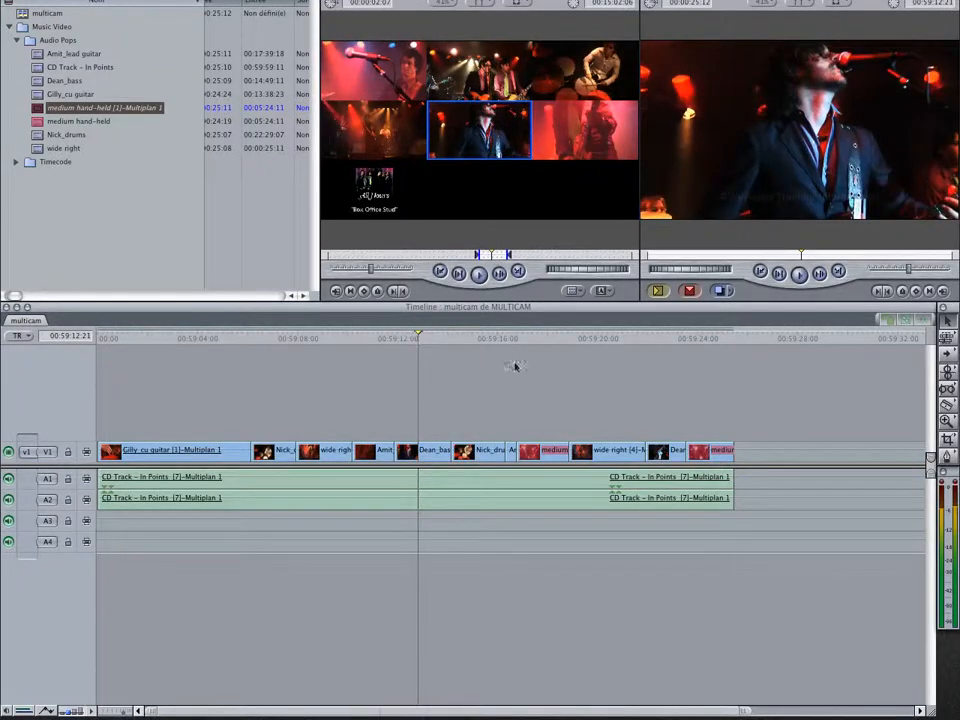
{"action": "left_click", "coordinate": [948, 406]}
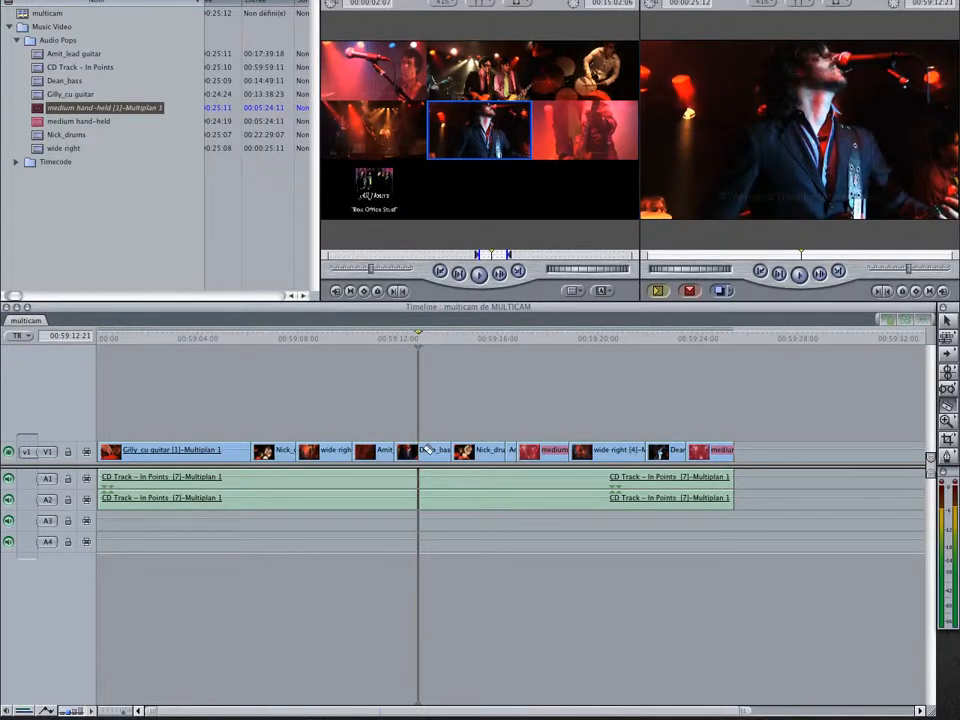
{"action": "left_click", "coordinate": [419, 451]}
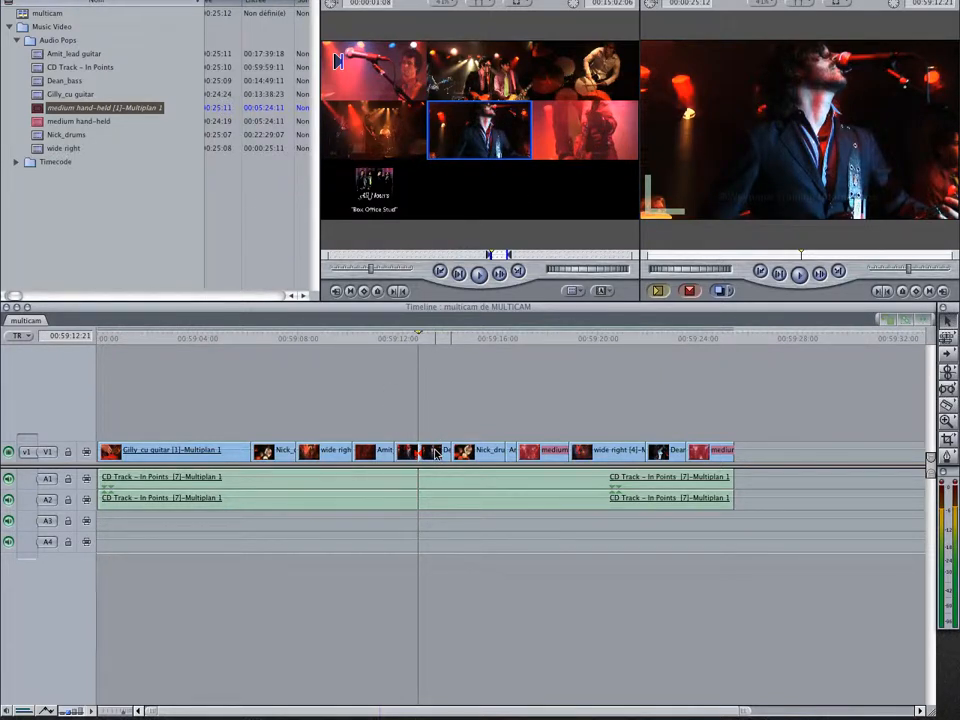
Change the active angle of the second half of the split bass clip to angle 6, lead guitar, and play back from about 00:59:11:12
{"action": "right_click", "coordinate": [440, 450]}
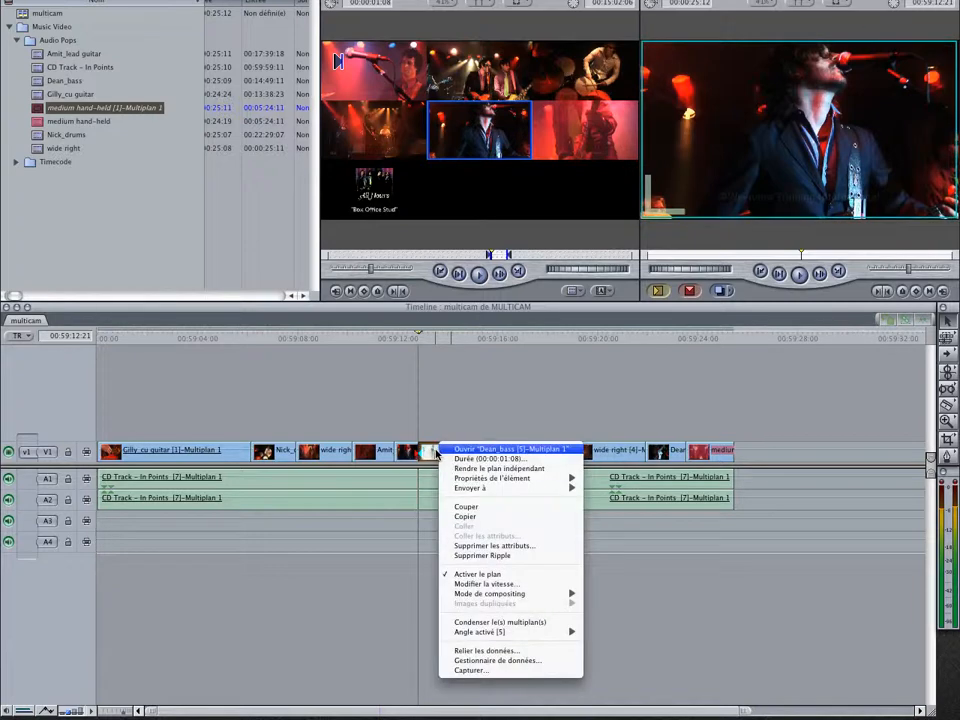
{"action": "mouse_move", "coordinate": [500, 632]}
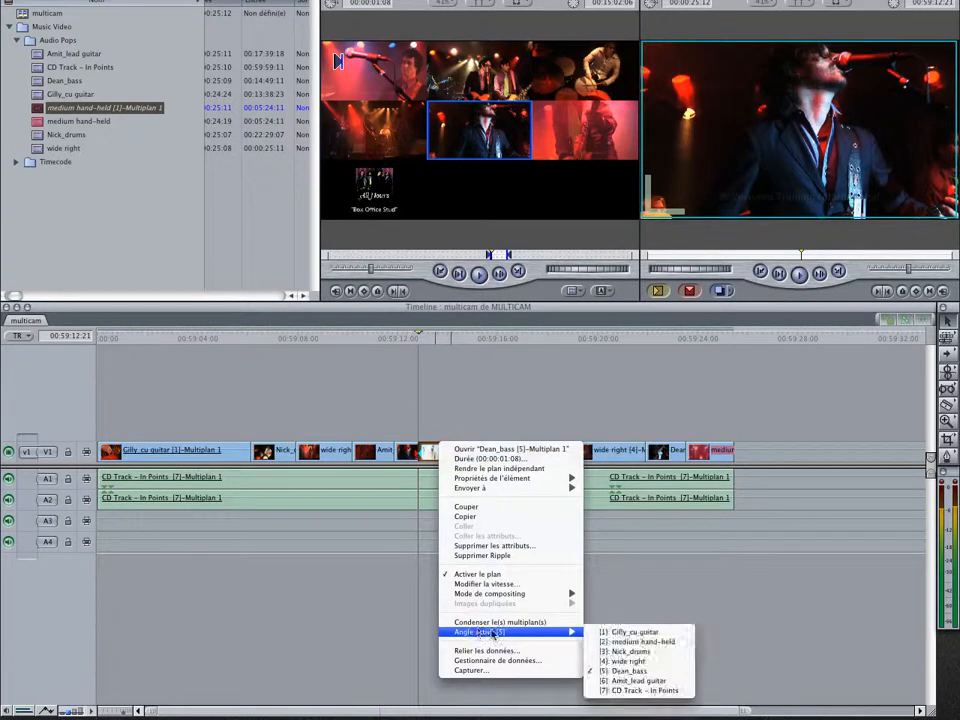
{"action": "left_click", "coordinate": [645, 680]}
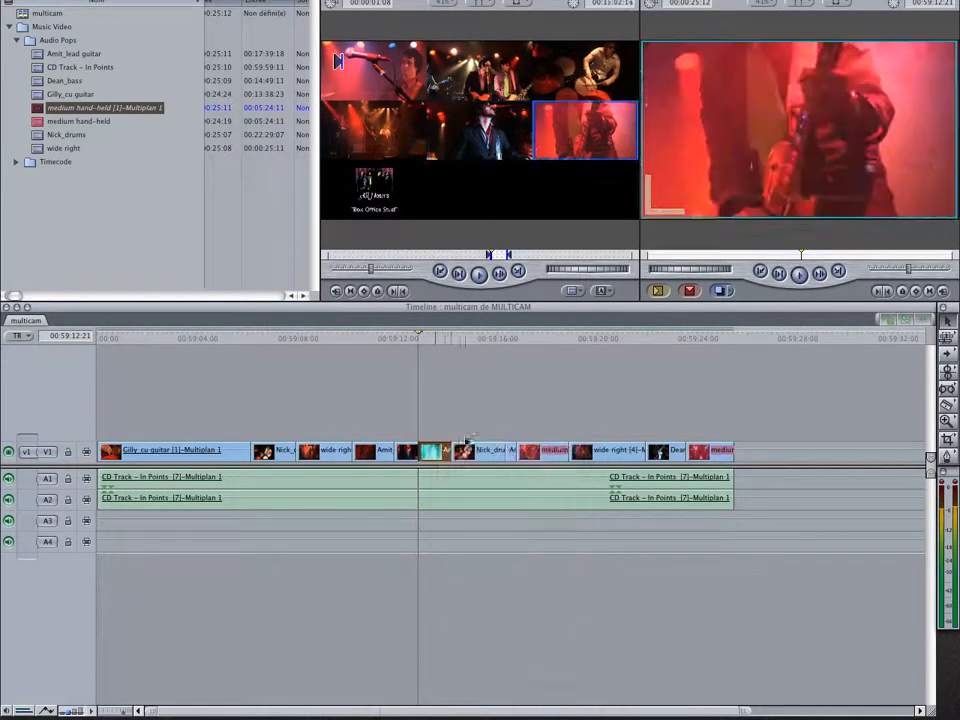
{"action": "left_click", "coordinate": [385, 338]}
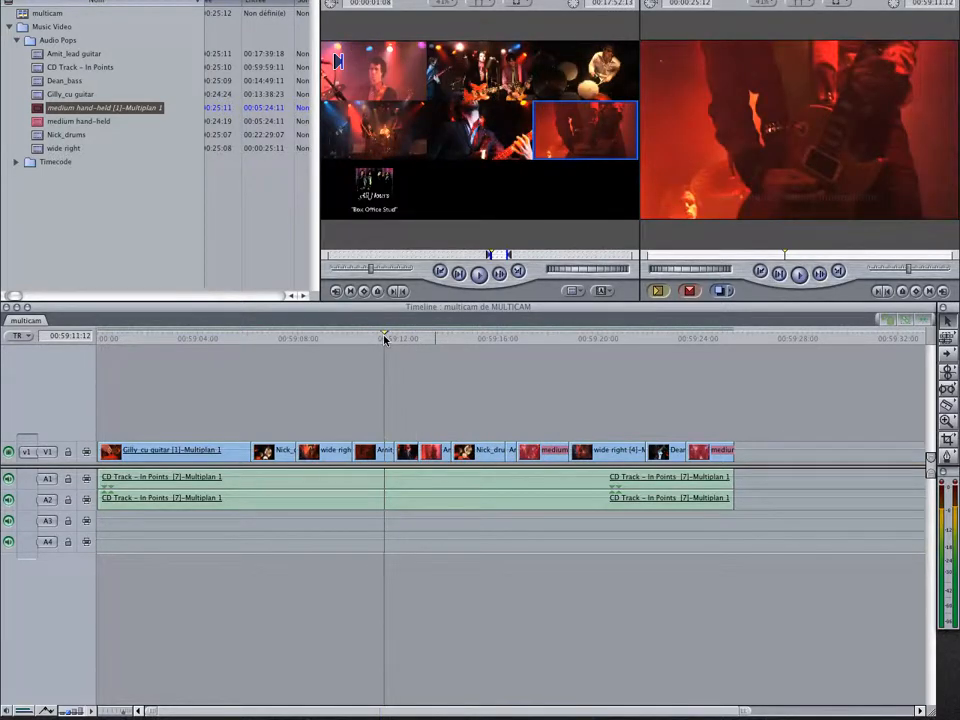
{"action": "key", "text": "space"}
{"action": "left_click", "coordinate": [588, 270]}
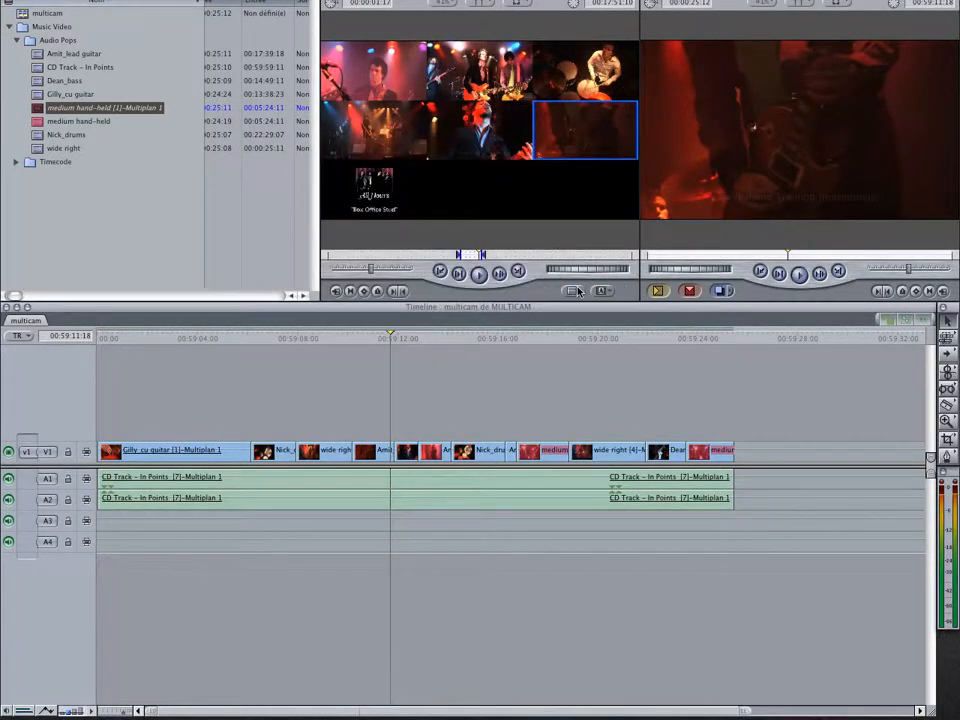
{"action": "key", "text": "space"}
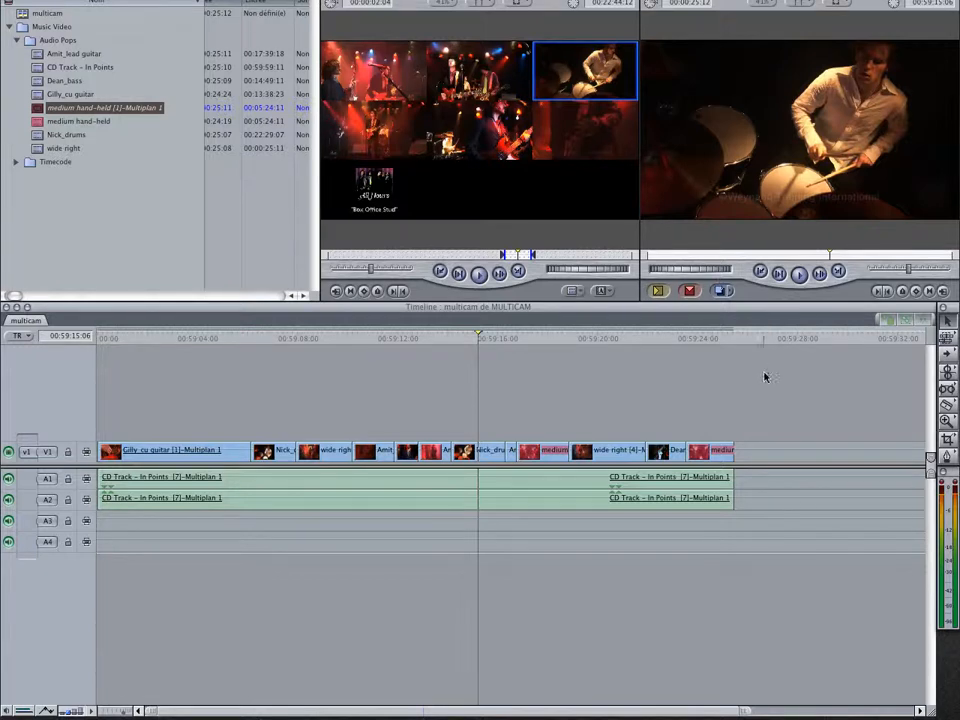
Collapse all the multiclips in the sequence to their active angles
{"action": "left_click_drag", "start_coordinate": [765, 376], "coordinate": [288, 470]}
{"action": "key", "text": "super+a"}
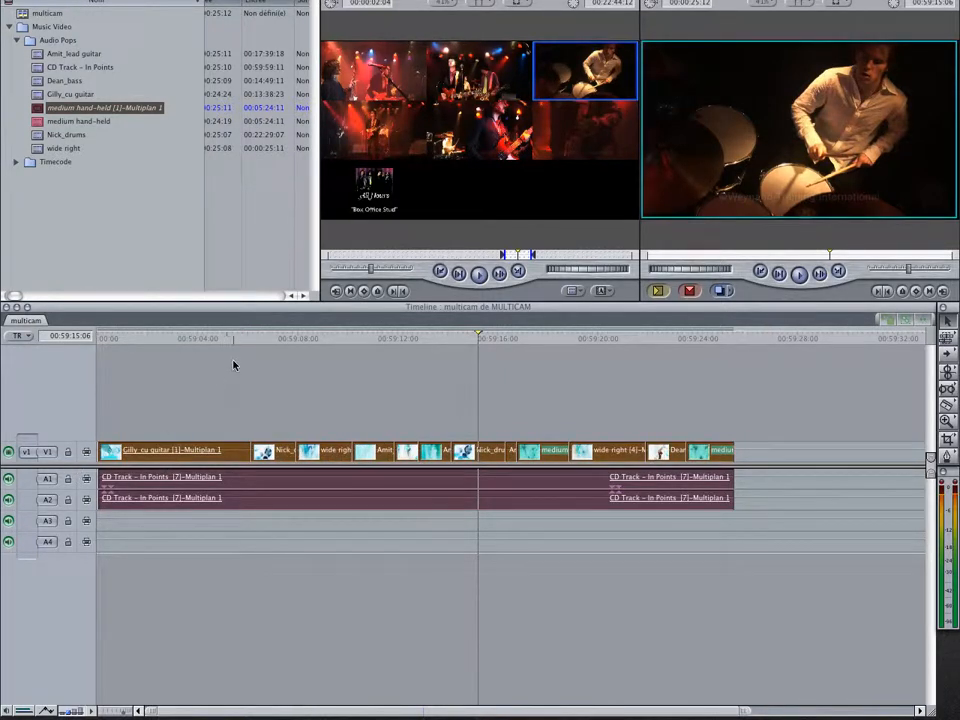
{"action": "left_click", "coordinate": [380, 0]}
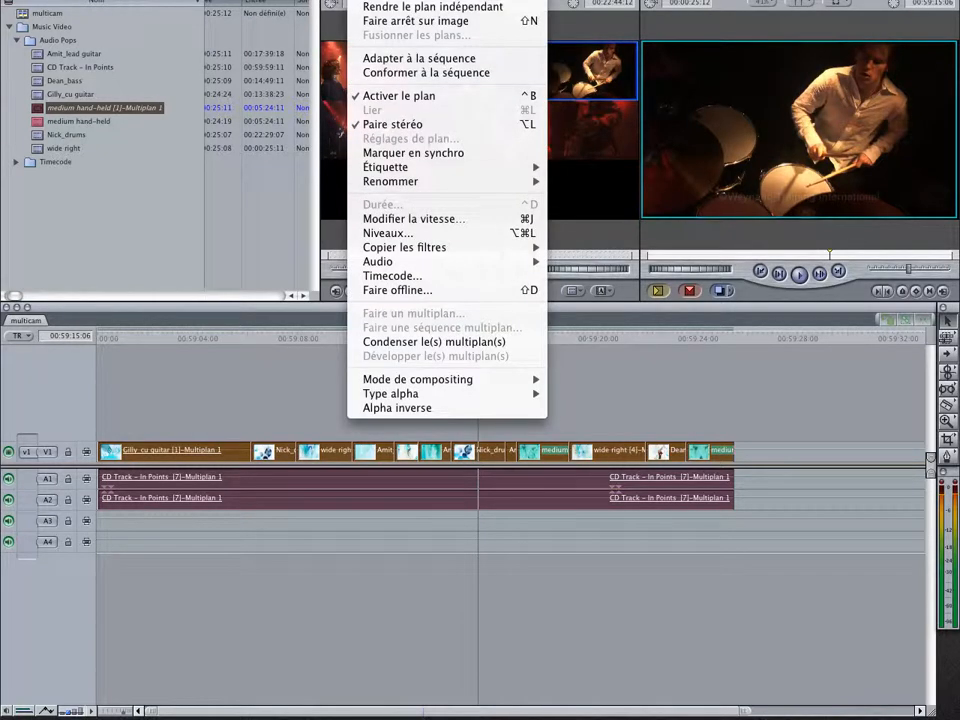
{"action": "left_click", "coordinate": [422, 345]}
{"action": "left_click", "coordinate": [390, 412]}
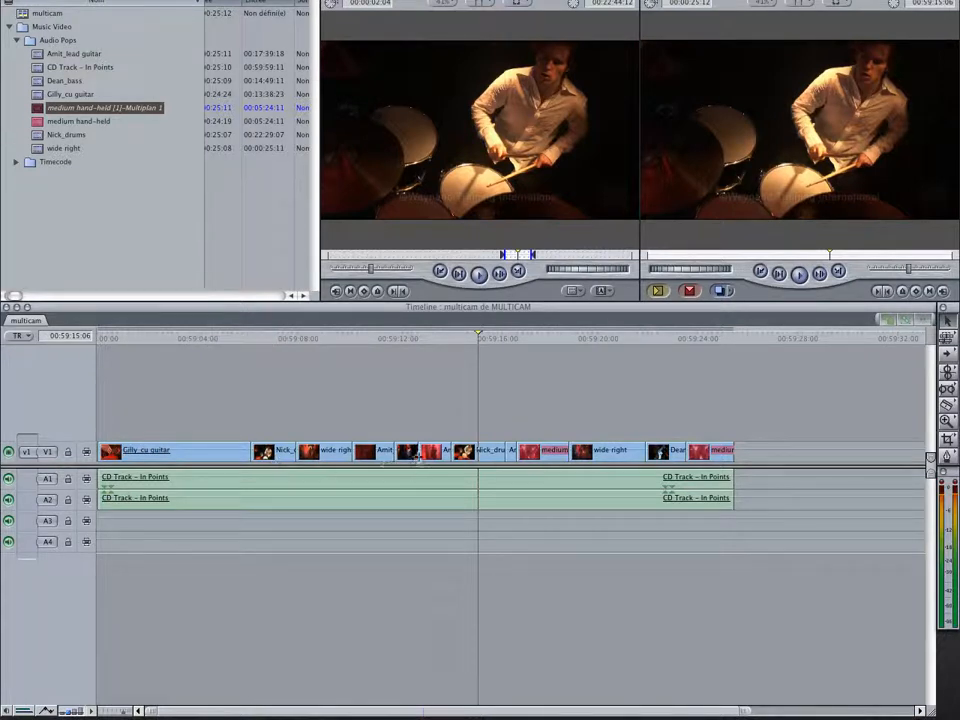
Check the available commands for a collapsed lead guitar clip and view the opening guitar clip at 00:59:04:14
{"action": "right_click", "coordinate": [436, 453]}
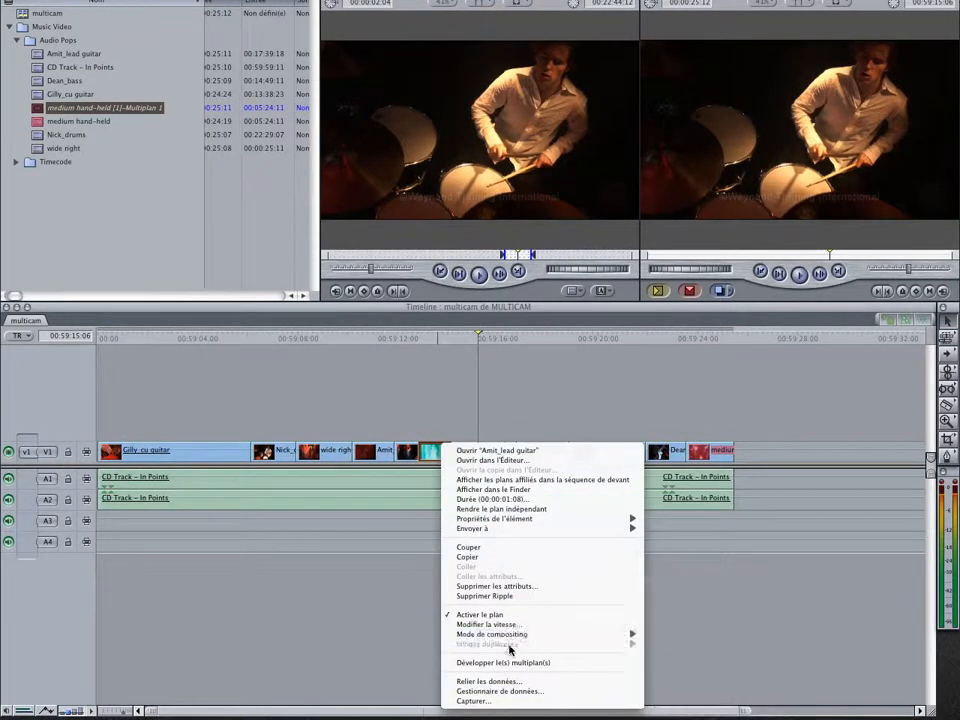
{"action": "left_click", "coordinate": [324, 550]}
{"action": "left_click", "coordinate": [212, 337]}
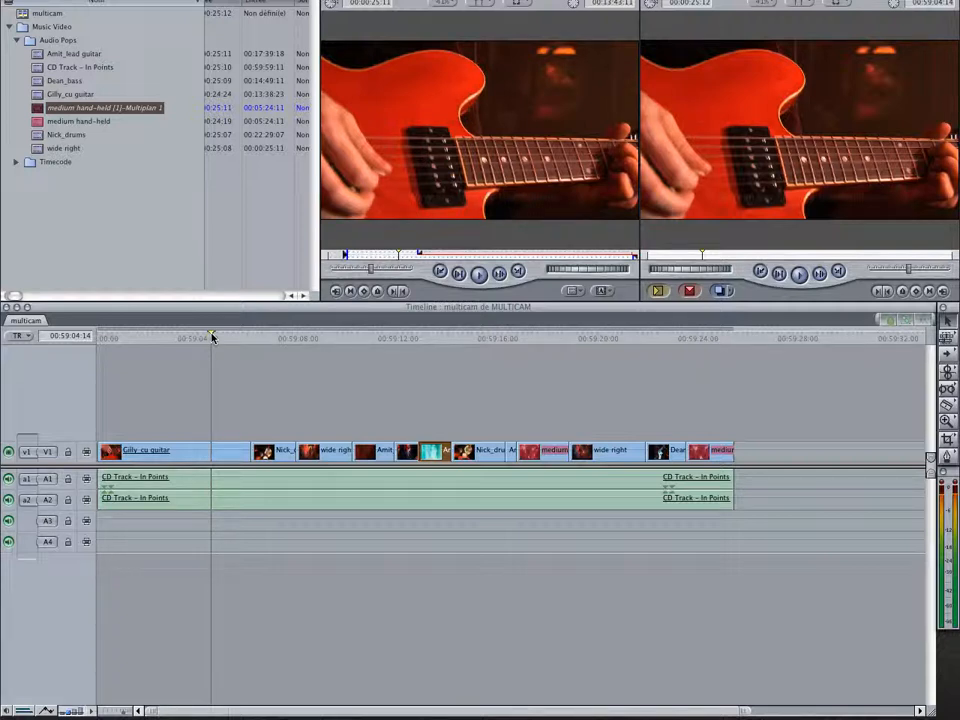
Uncollapse all the clips in the sequence to restore their multiclip angles
{"action": "left_click", "coordinate": [771, 430]}
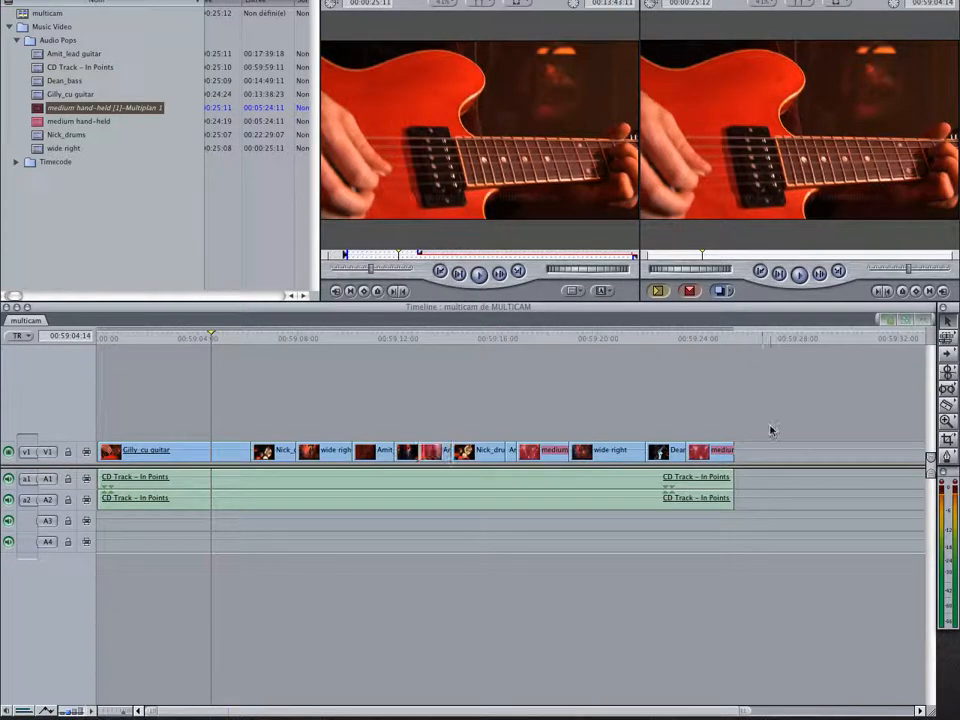
{"action": "left_click_drag", "start_coordinate": [763, 403], "coordinate": [169, 549]}
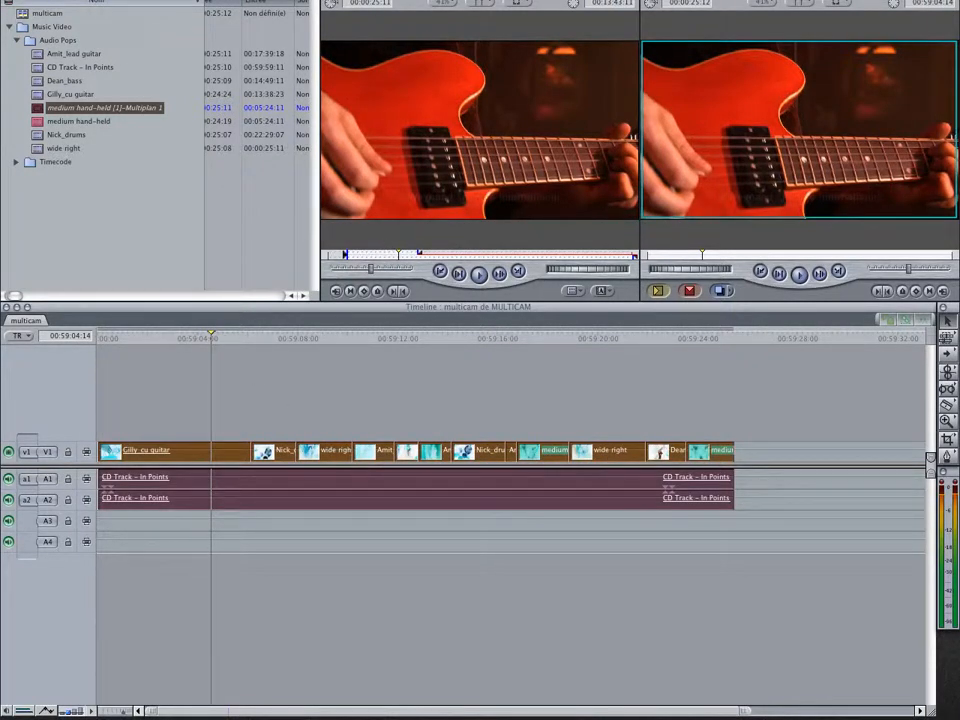
{"action": "left_click", "coordinate": [378, 1]}
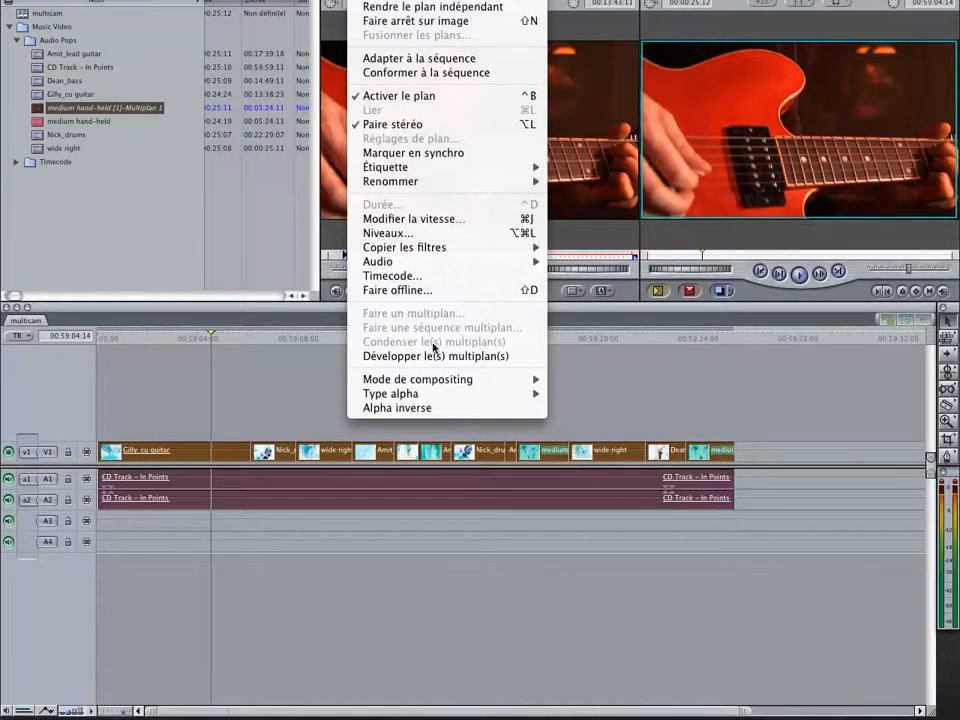
{"action": "left_click", "coordinate": [434, 356]}
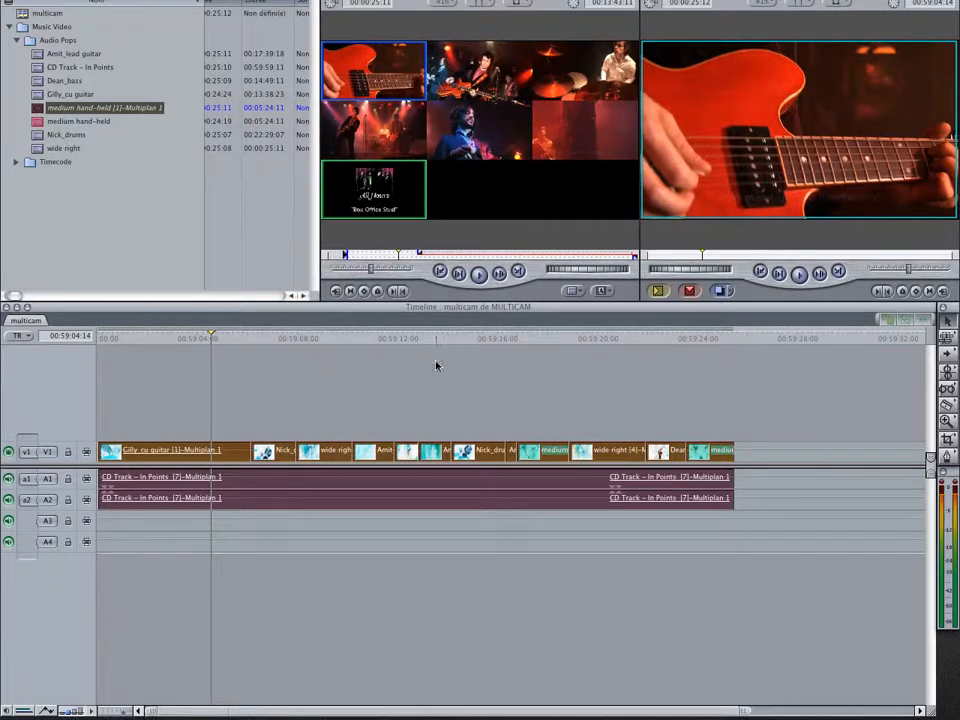
{"action": "left_click", "coordinate": [408, 382]}
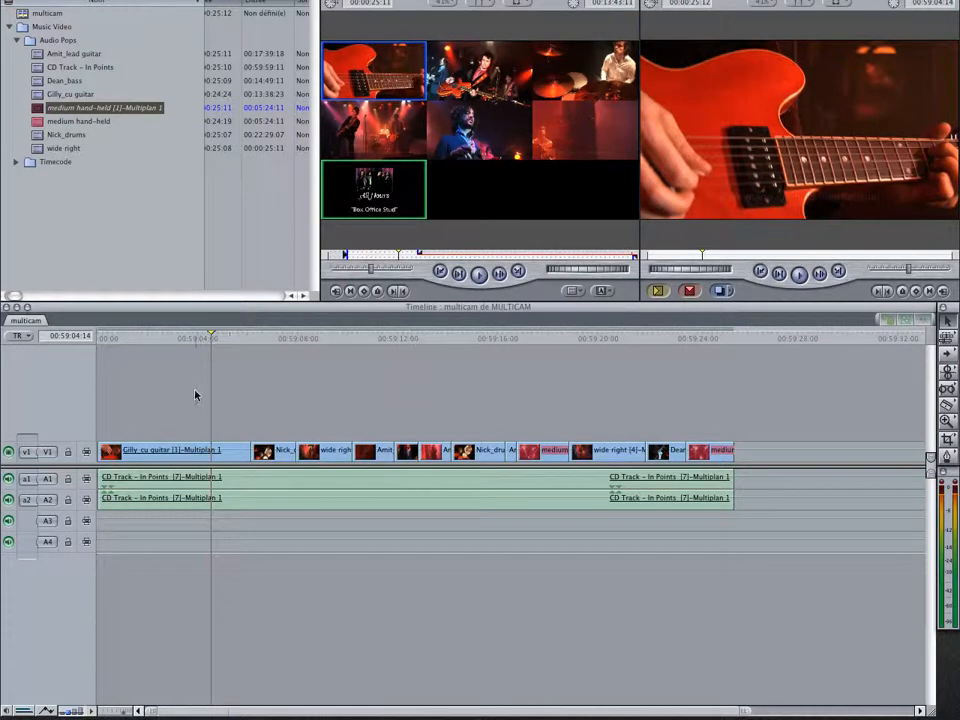
Collapse all the sequence's multiclips again so each clip keeps only its active angle
{"action": "left_click_drag", "start_coordinate": [195, 394], "coordinate": [896, 574]}
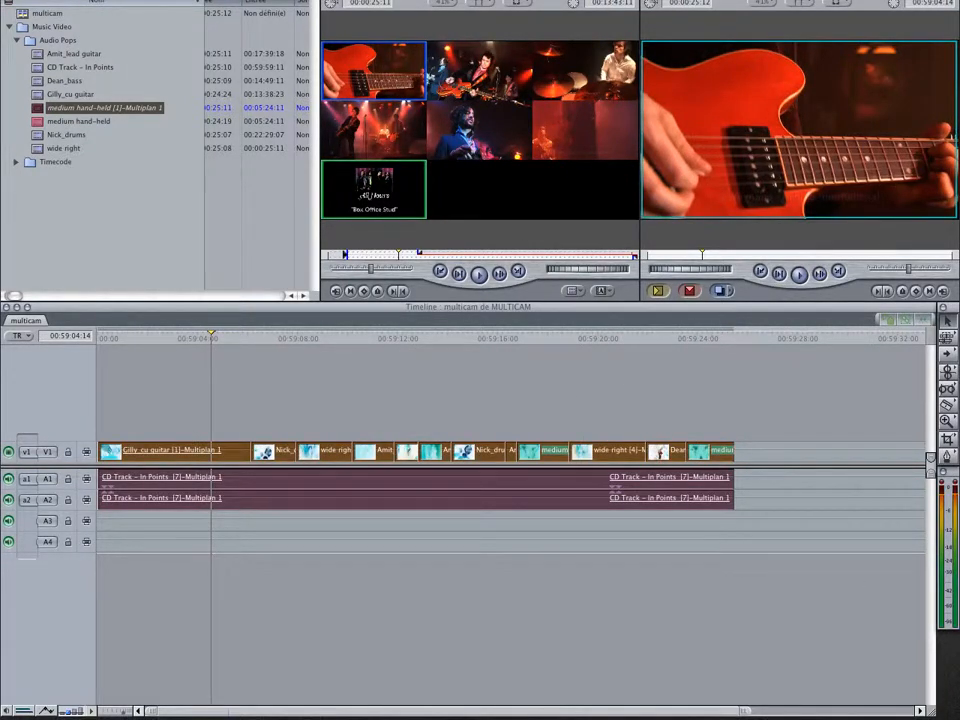
{"action": "left_click", "coordinate": [280, 2]}
{"action": "left_click", "coordinate": [428, 341]}
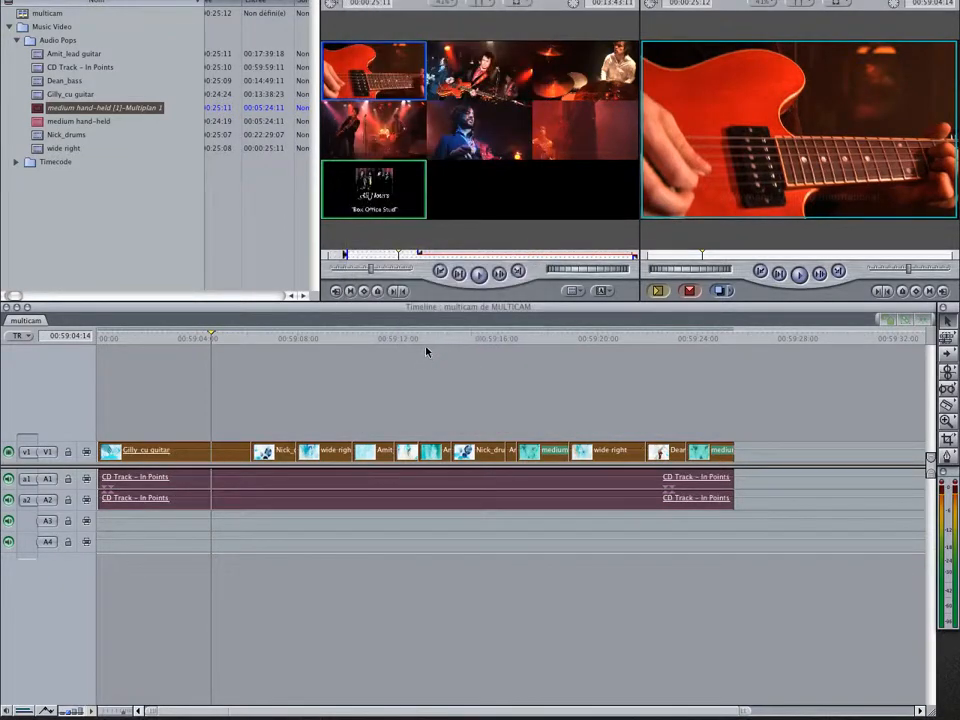
{"action": "left_click", "coordinate": [450, 381]}
Open the Zoom croisé transition from the Simulation 3D video transitions and set its duration to 8 frames
{"action": "left_click", "coordinate": [90, 1]}
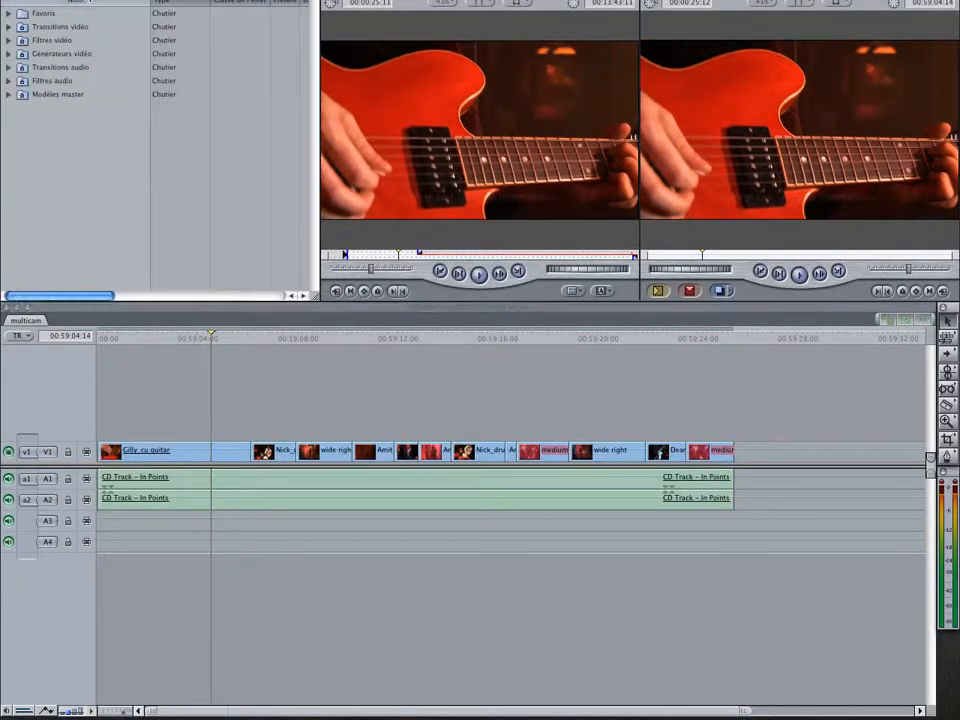
{"action": "left_click", "coordinate": [8, 27]}
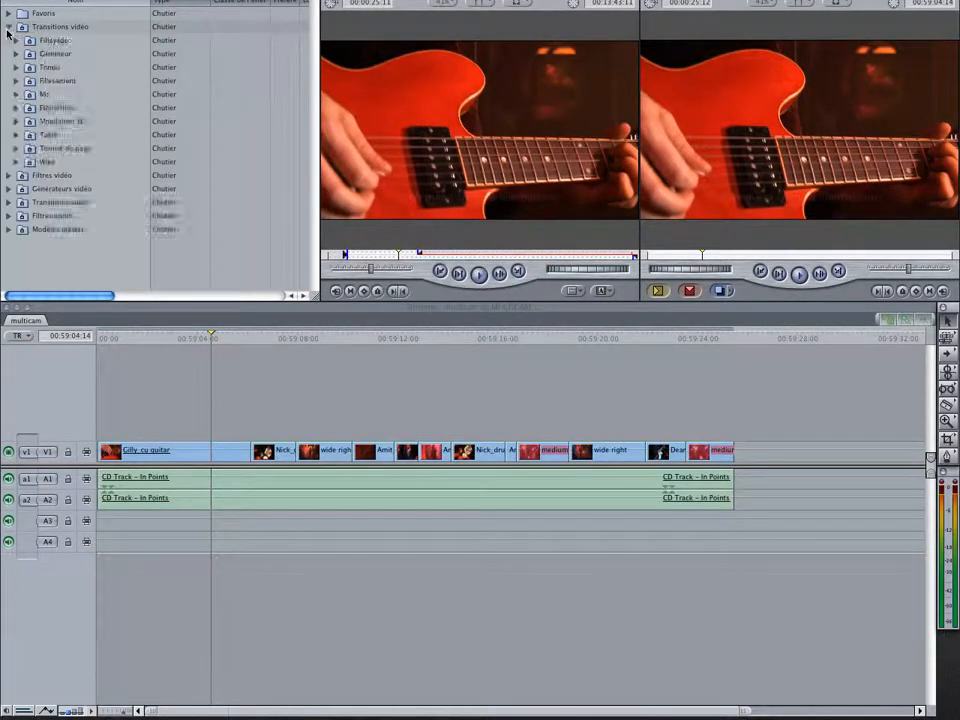
{"action": "left_click", "coordinate": [16, 121]}
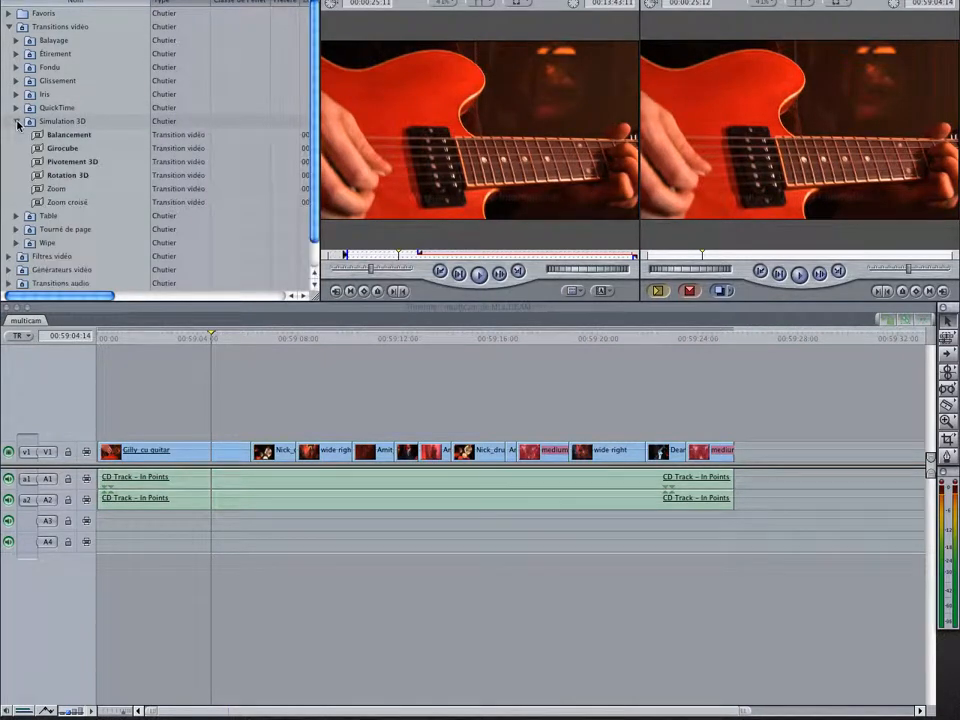
{"action": "double_click", "coordinate": [64, 202]}
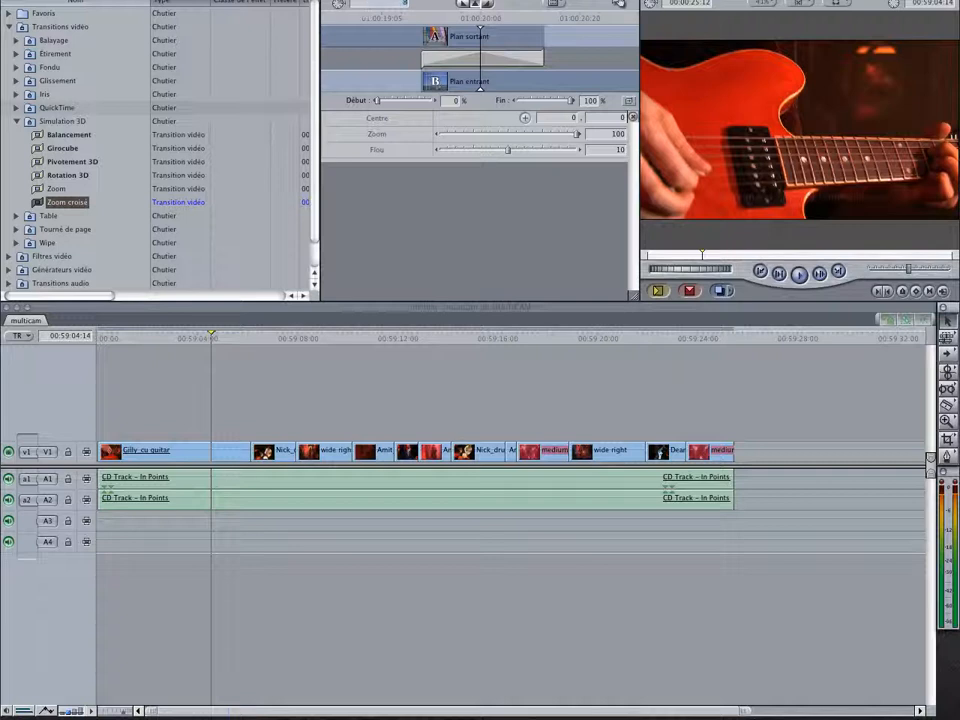
{"action": "key", "text": "Return"}
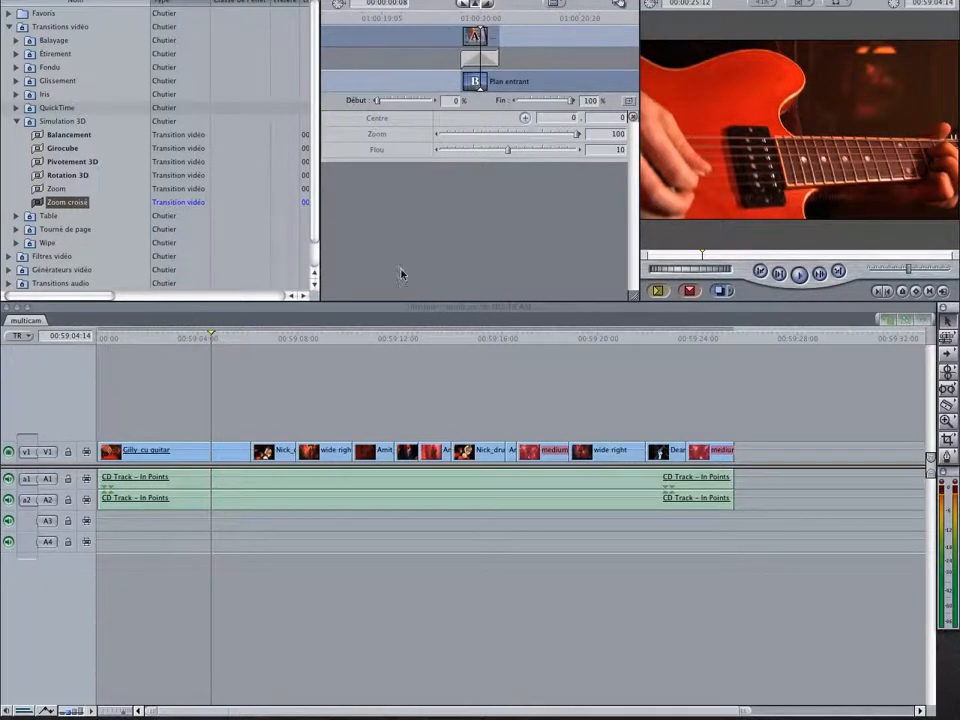
Add a Zoom croisé transition between the second drums clip and the short lead guitar clip, set it to 8 frames, and play it back
{"action": "left_click_drag", "start_coordinate": [86, 203], "coordinate": [506, 458]}
{"action": "double_click", "coordinate": [502, 454]}
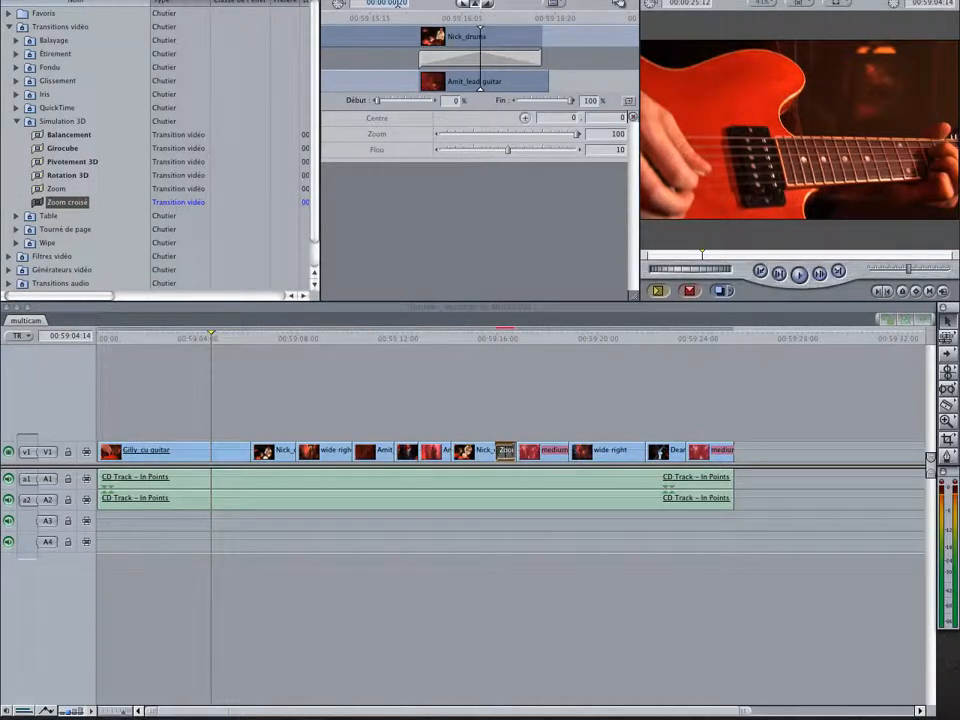
{"action": "type", "text": "8"}
{"action": "key", "text": "Return"}
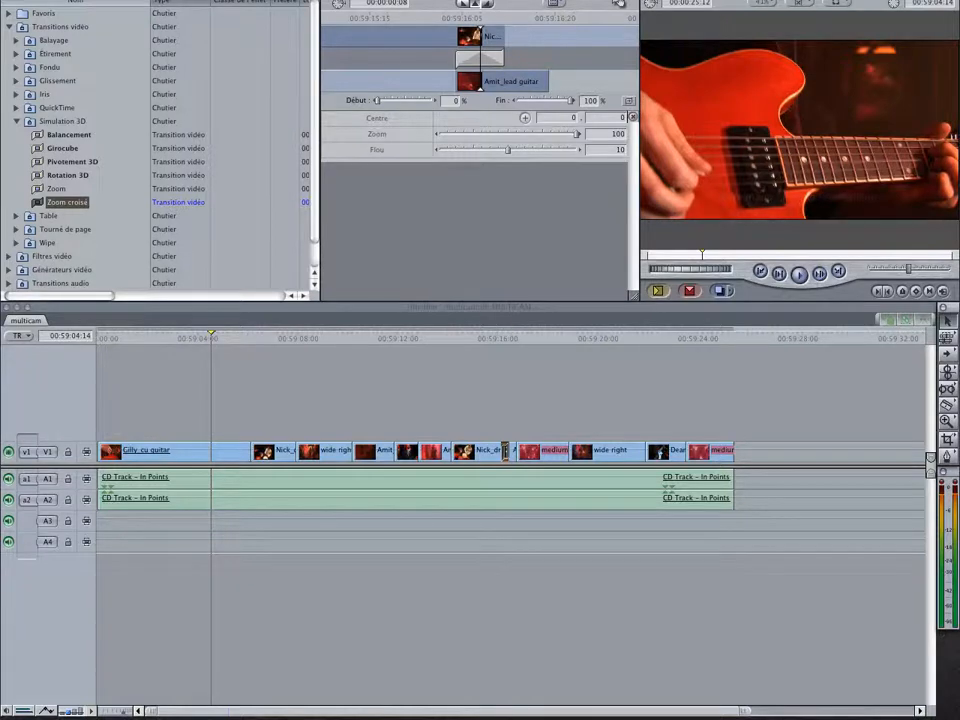
{"action": "left_click", "coordinate": [489, 338]}
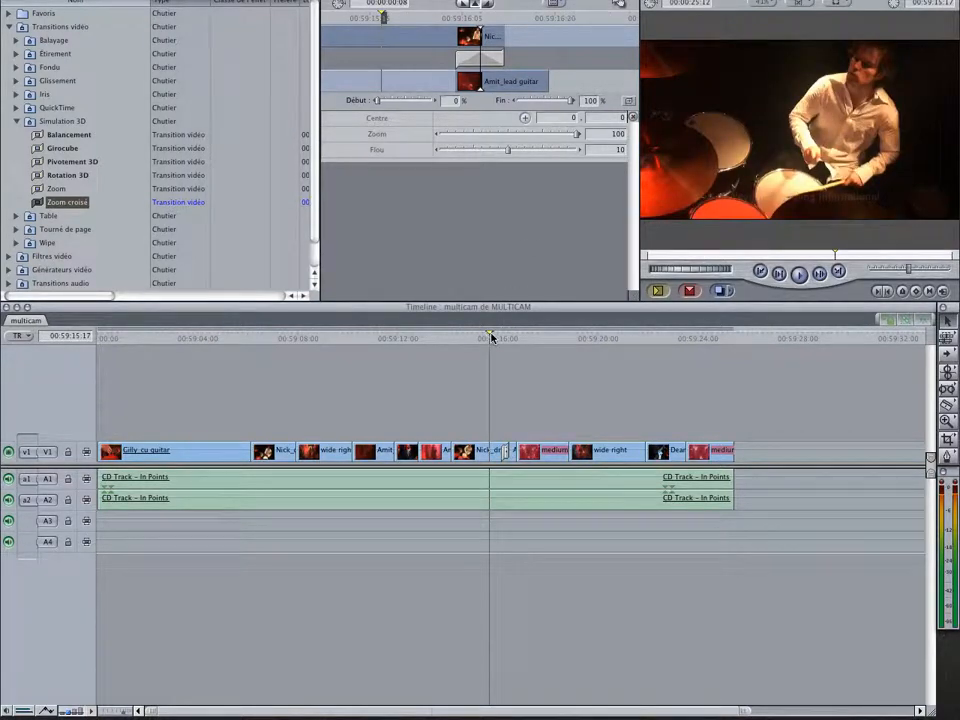
{"action": "key", "text": "space"}
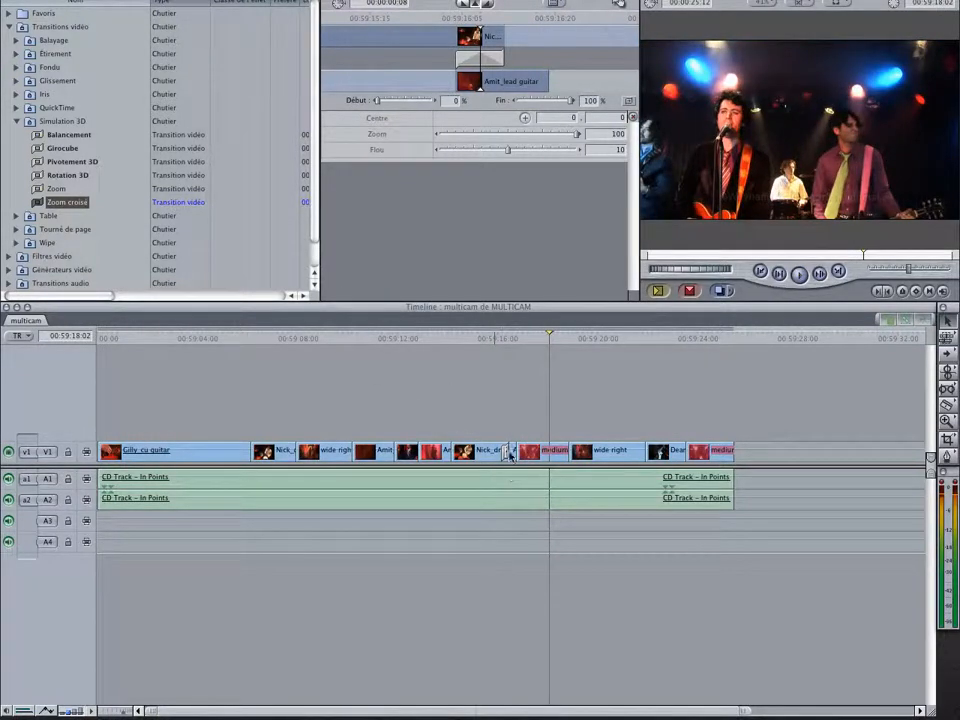
Copy the 8-frame Zoom croisé to the cut before the first medium hand-held clip and play back both transitions
{"action": "left_click_drag", "start_coordinate": [508, 454], "coordinate": [516, 453]}
{"action": "left_click", "coordinate": [481, 343]}
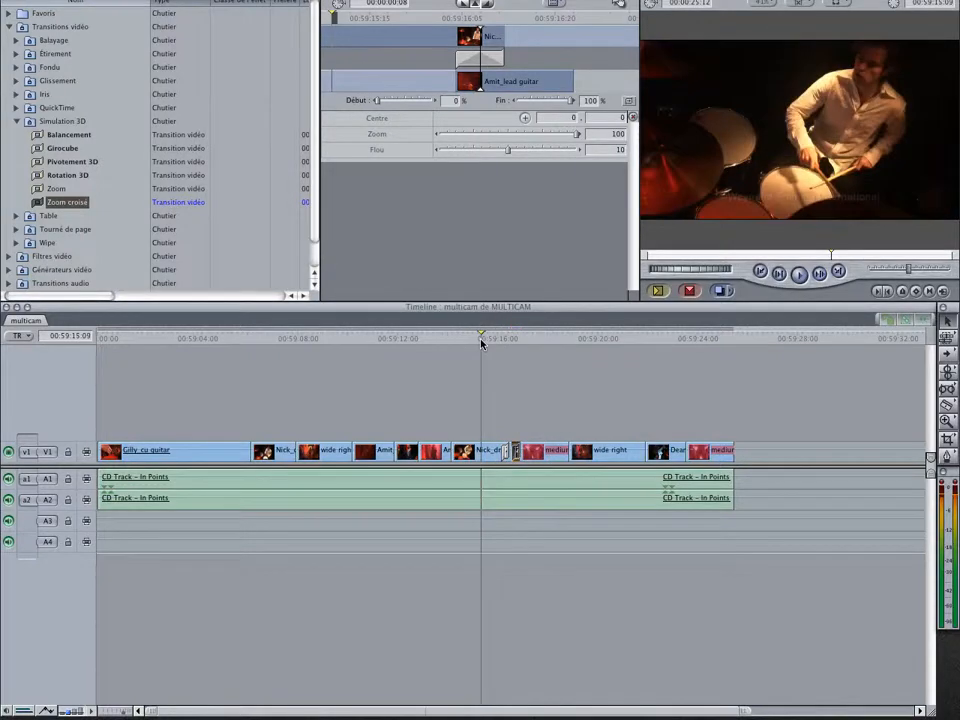
{"action": "key", "text": "space"}
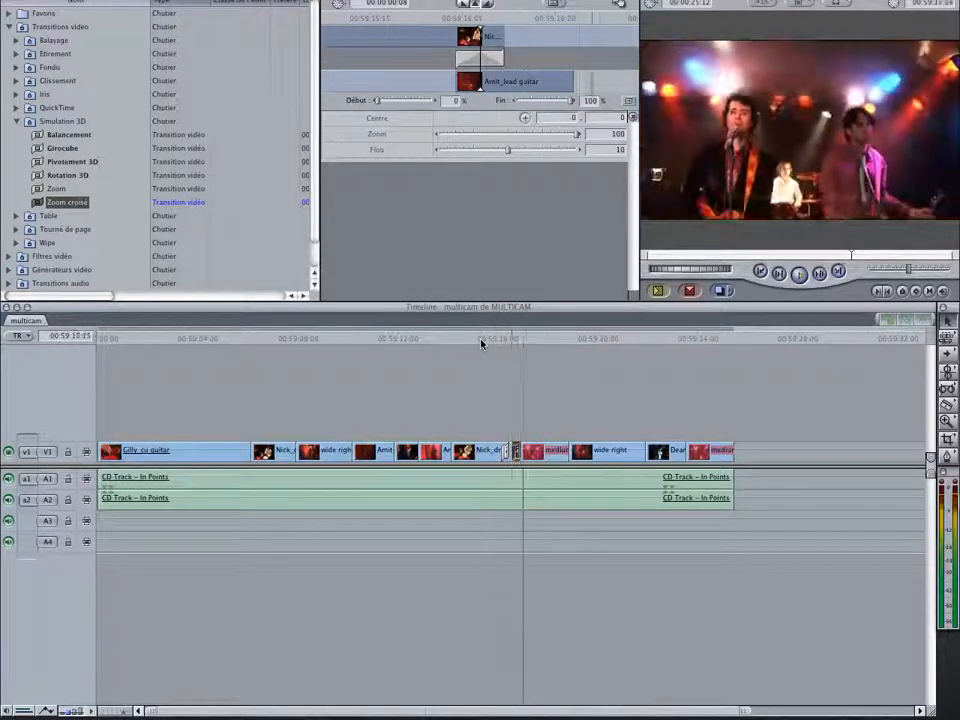
{"action": "key", "text": "space"}
{"action": "left_click", "coordinate": [501, 334]}
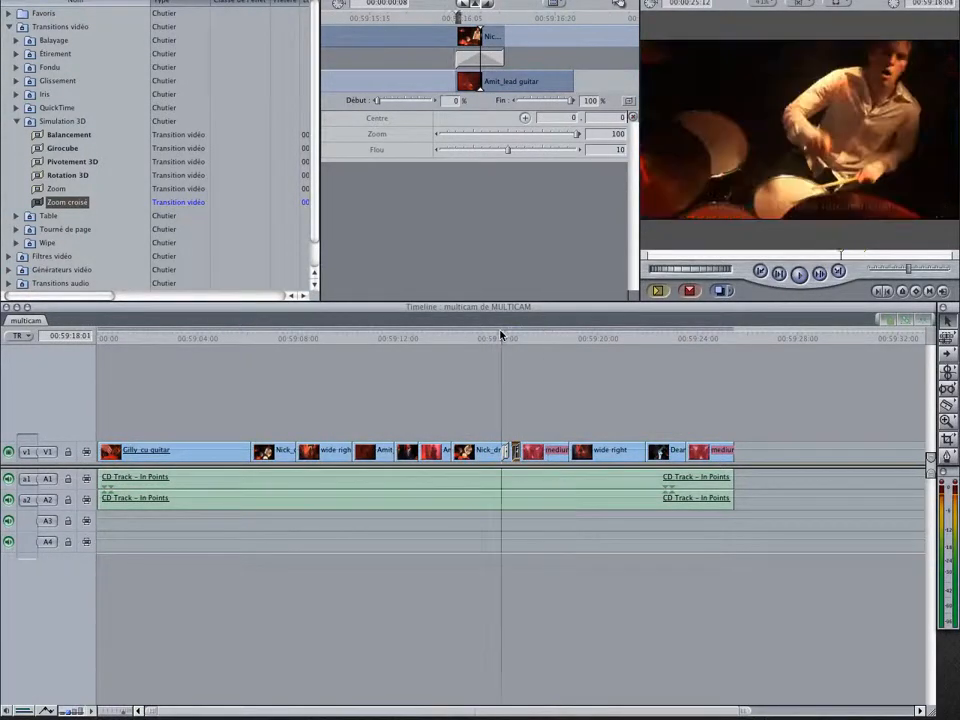
{"action": "key", "text": "space"}
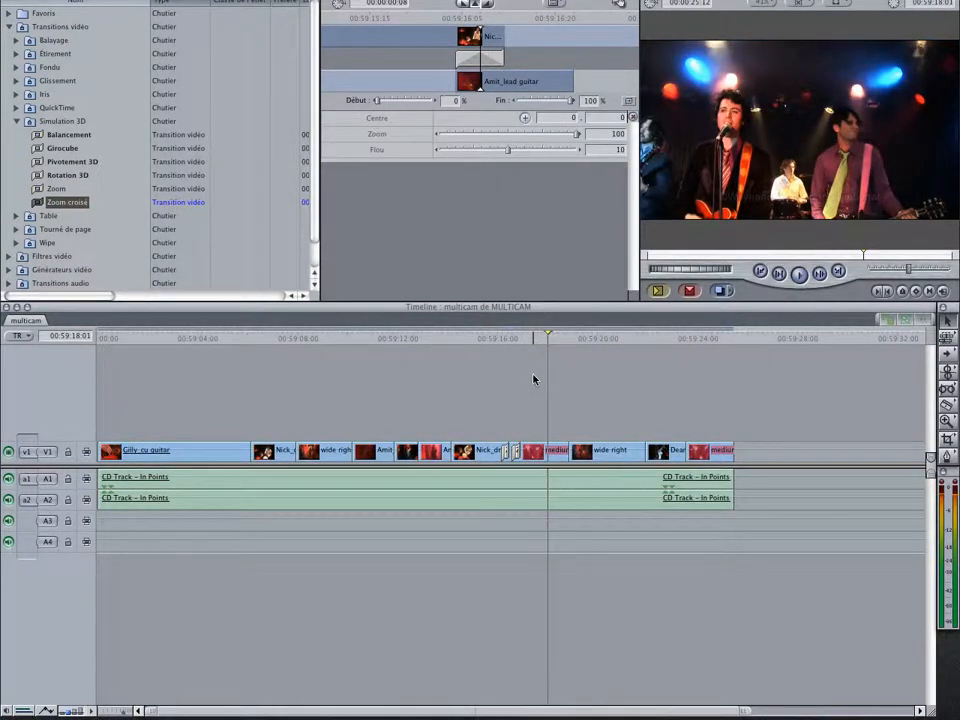
{"action": "left_click_drag", "start_coordinate": [514, 337], "coordinate": [513, 340]}
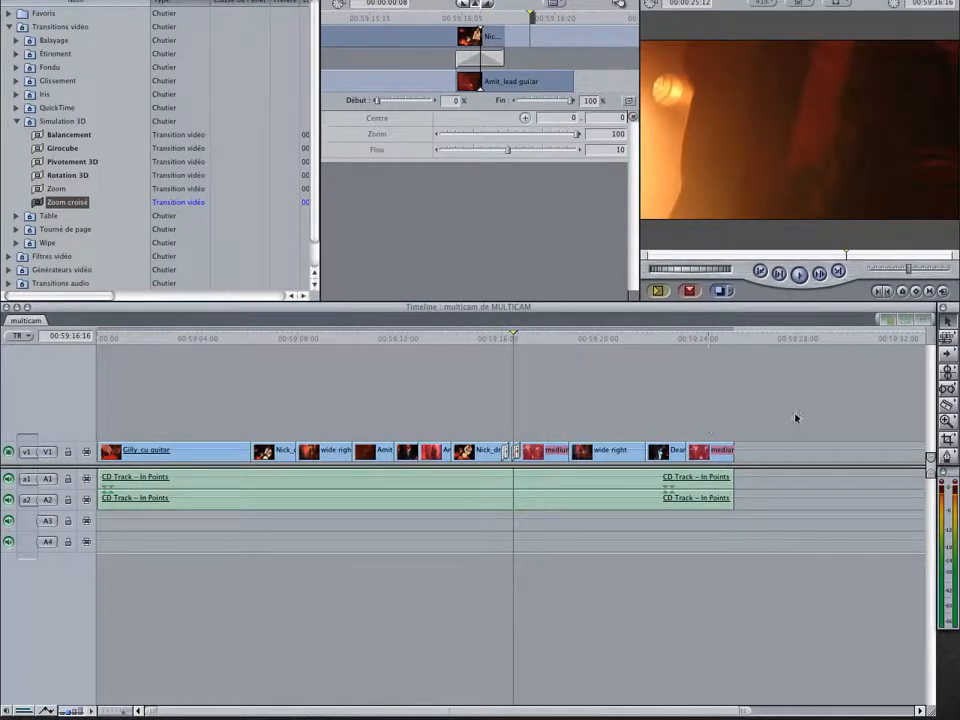
Uncollapse all the clips in the sequence with Développer le(s) multiplan(s), leaving no clip selected
{"action": "left_click_drag", "start_coordinate": [794, 406], "coordinate": [136, 582]}
{"action": "left_click", "coordinate": [374, 1]}
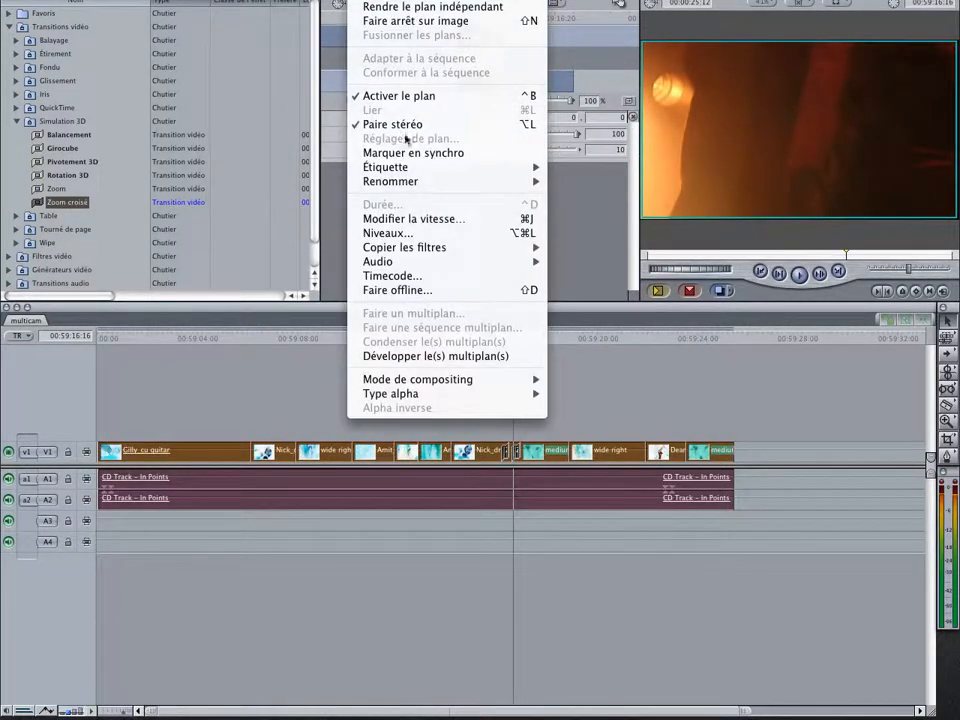
{"action": "left_click", "coordinate": [460, 357]}
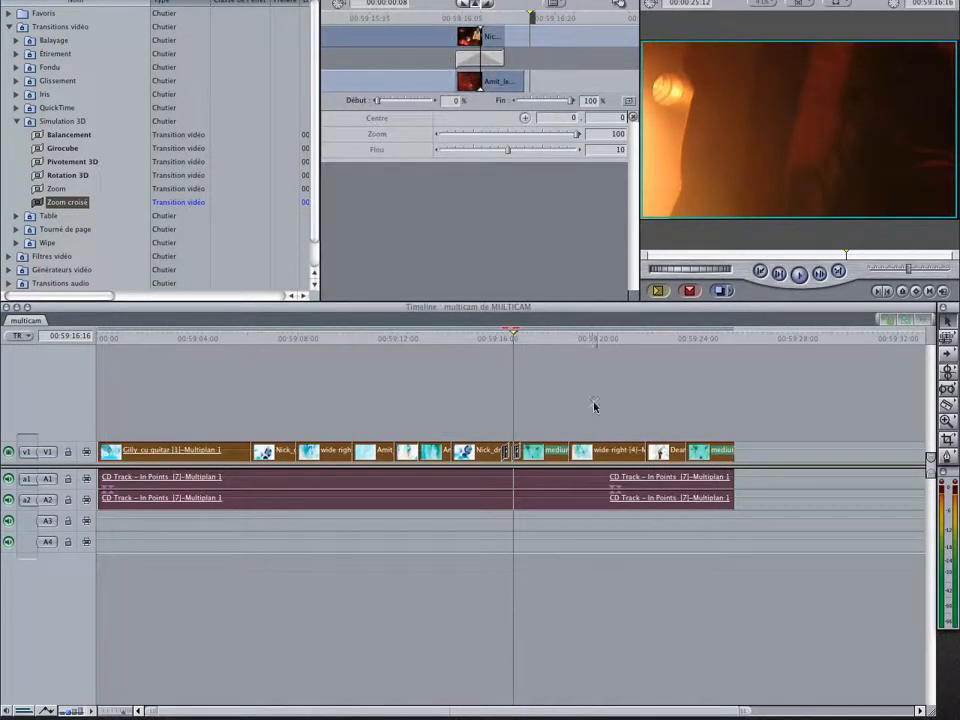
{"action": "left_click", "coordinate": [593, 405]}
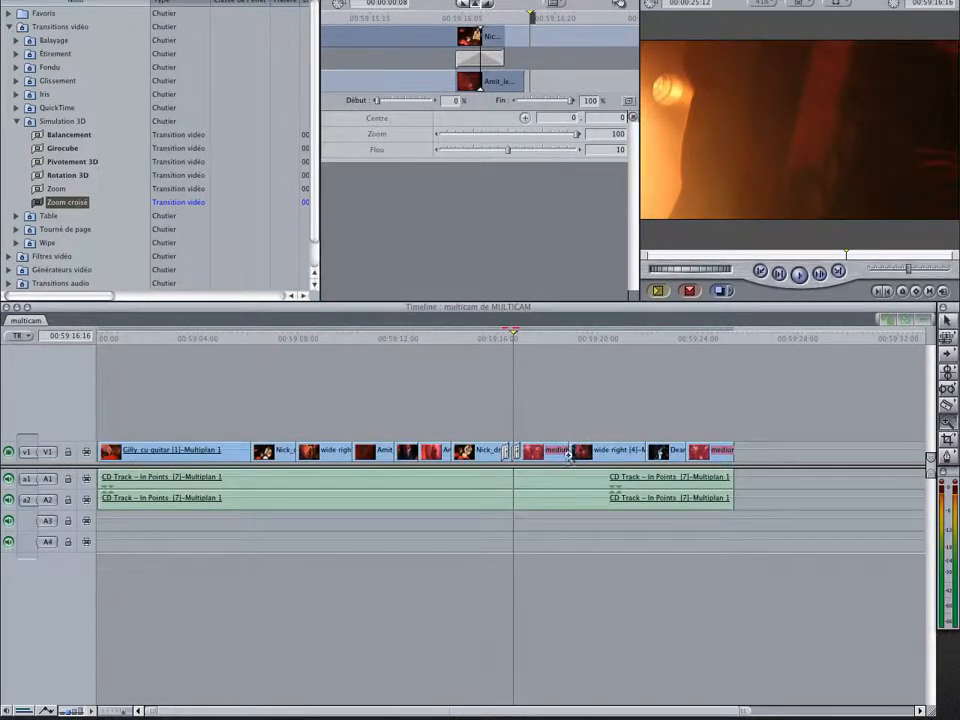
Switch the short lead guitar clip between the two Zoom croisé transitions to the wide right angle and check the frames around it
{"action": "left_click", "coordinate": [537, 444]}
{"action": "left_click", "coordinate": [491, 420]}
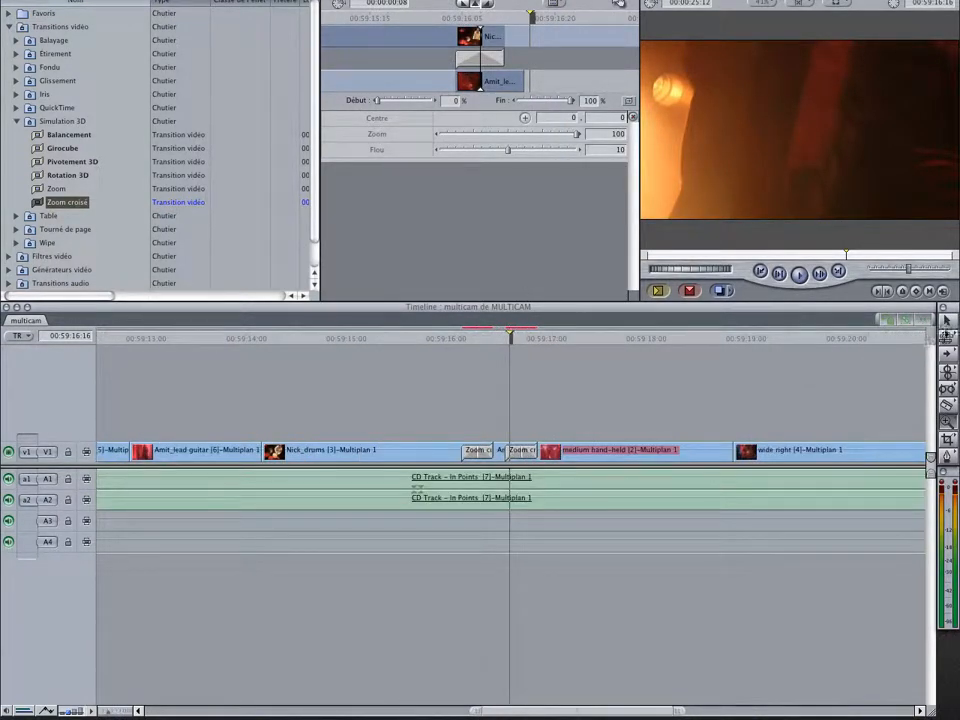
{"action": "right_click", "coordinate": [497, 450]}
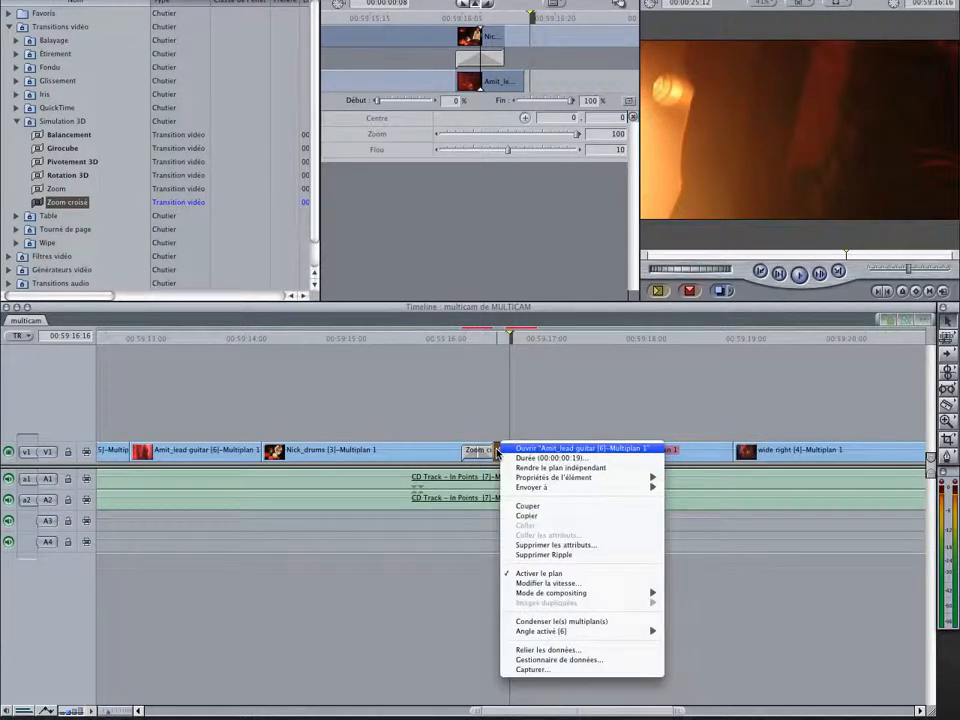
{"action": "mouse_move", "coordinate": [640, 631]}
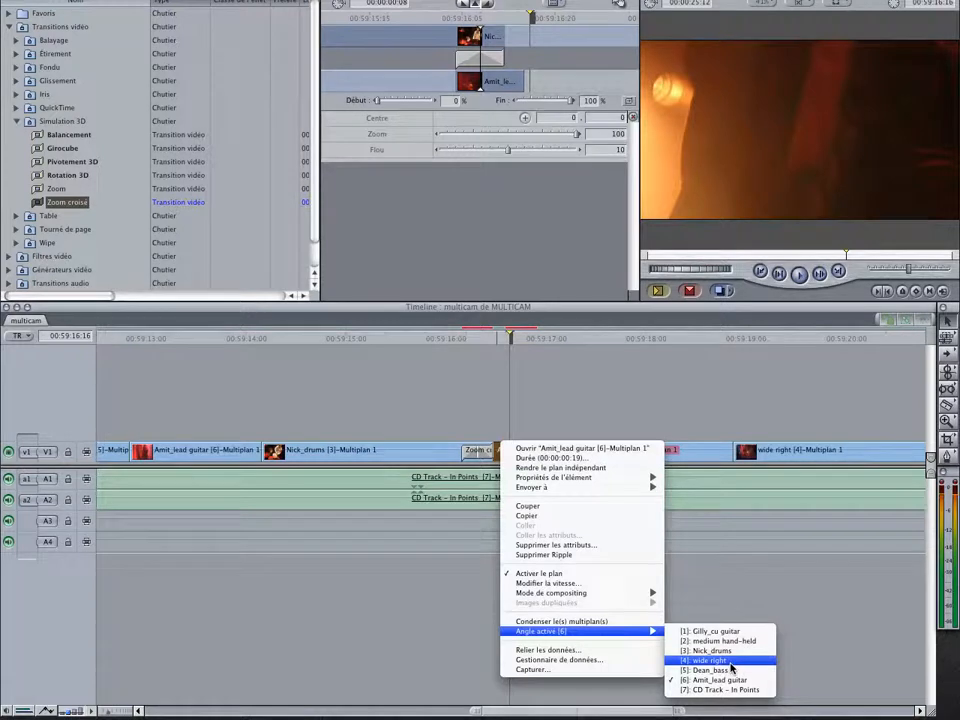
{"action": "left_click", "coordinate": [702, 641]}
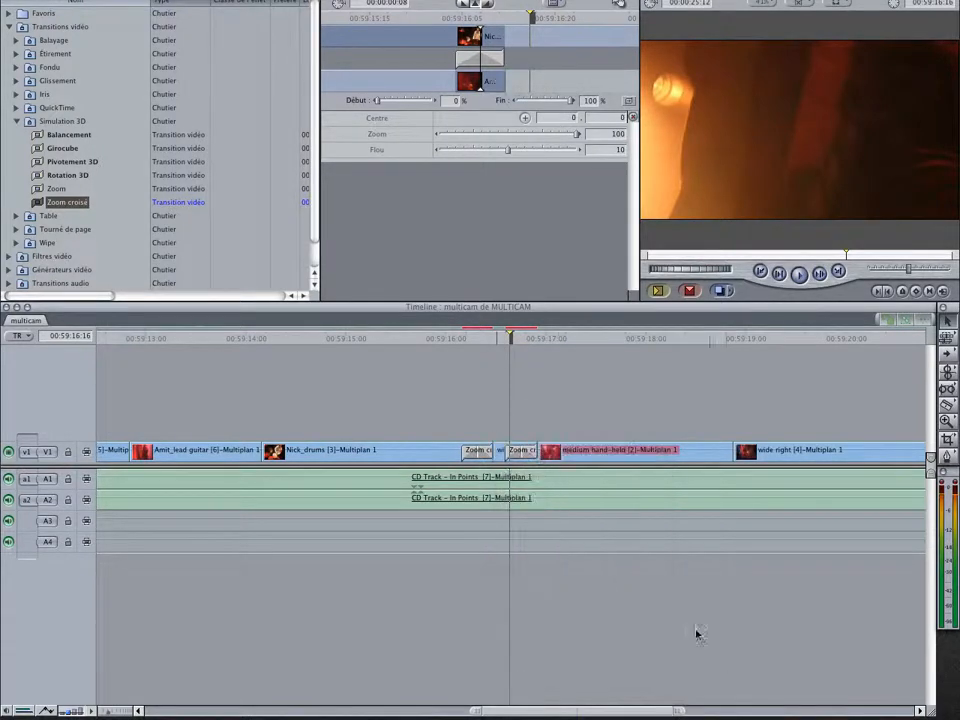
{"action": "left_click", "coordinate": [478, 341]}
{"action": "left_click", "coordinate": [501, 338]}
{"action": "left_click", "coordinate": [513, 340]}
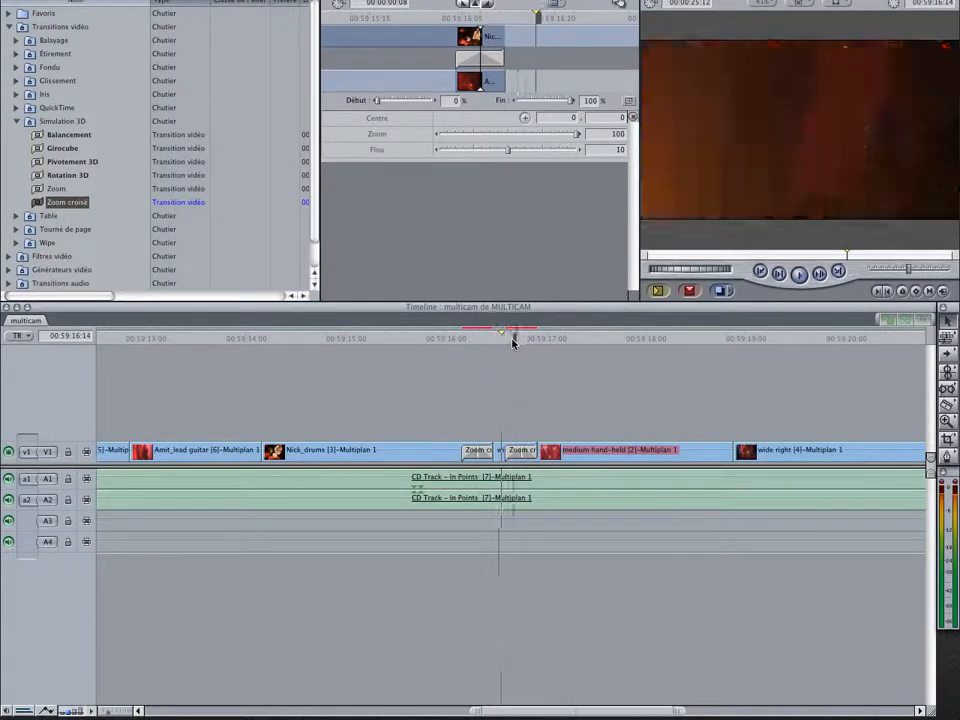
{"action": "left_click", "coordinate": [521, 340]}
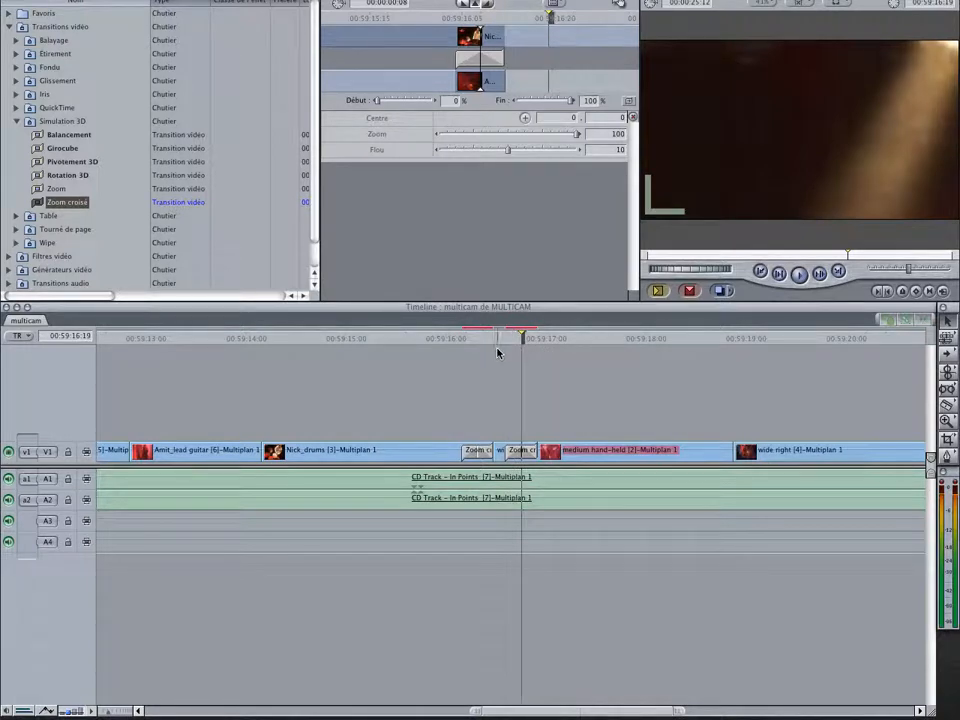
{"action": "left_click", "coordinate": [503, 341]}
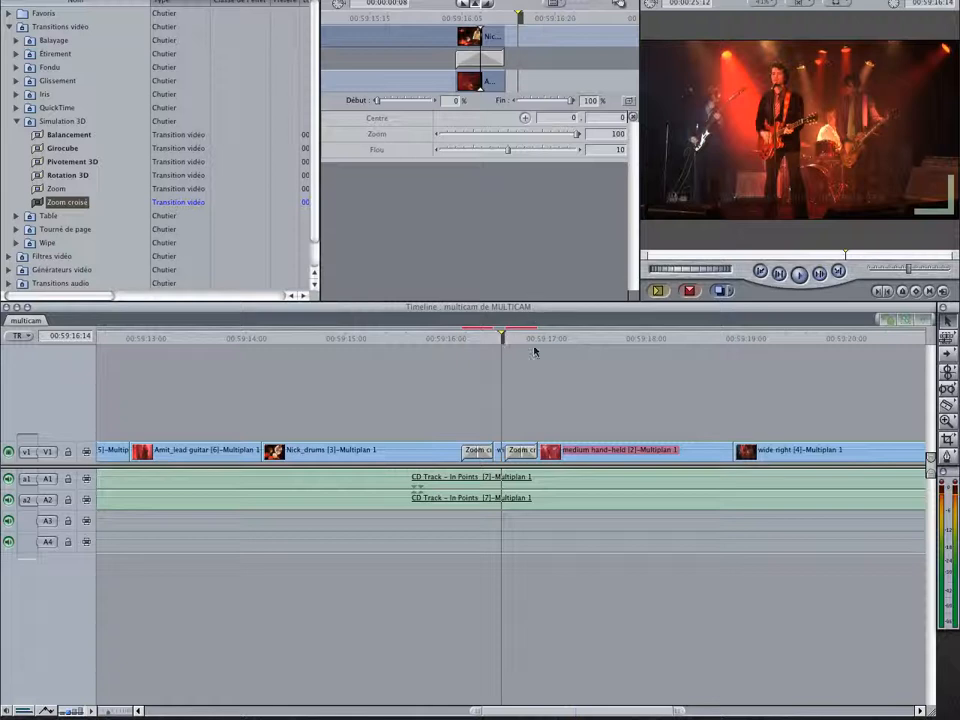
{"action": "left_click_drag", "start_coordinate": [477, 711], "coordinate": [197, 672]}
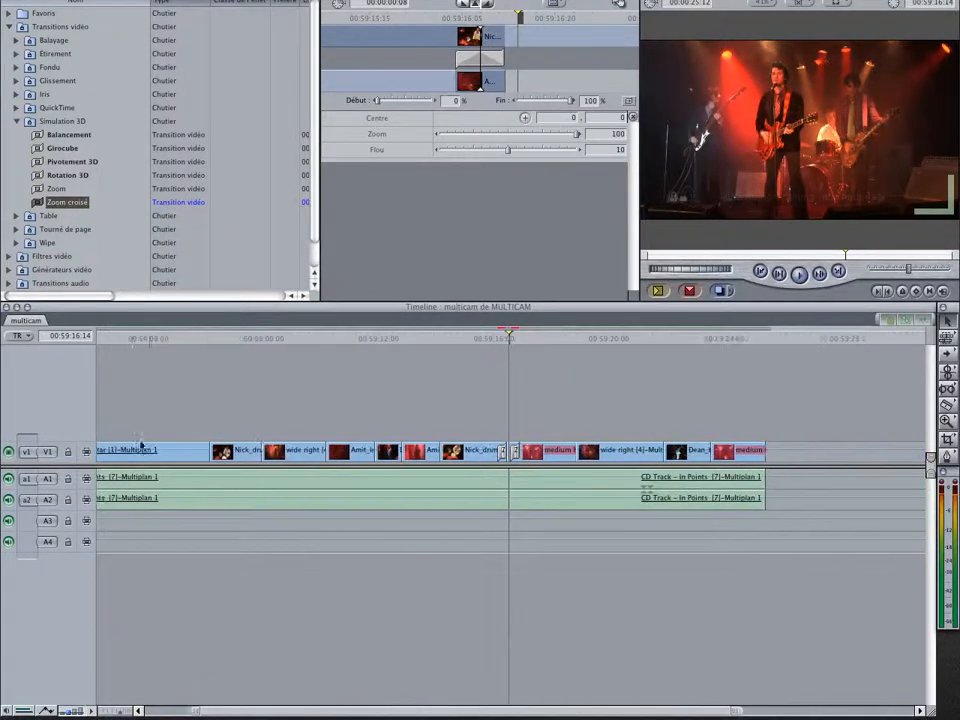
{"action": "left_click_drag", "start_coordinate": [187, 437], "coordinate": [803, 585]}
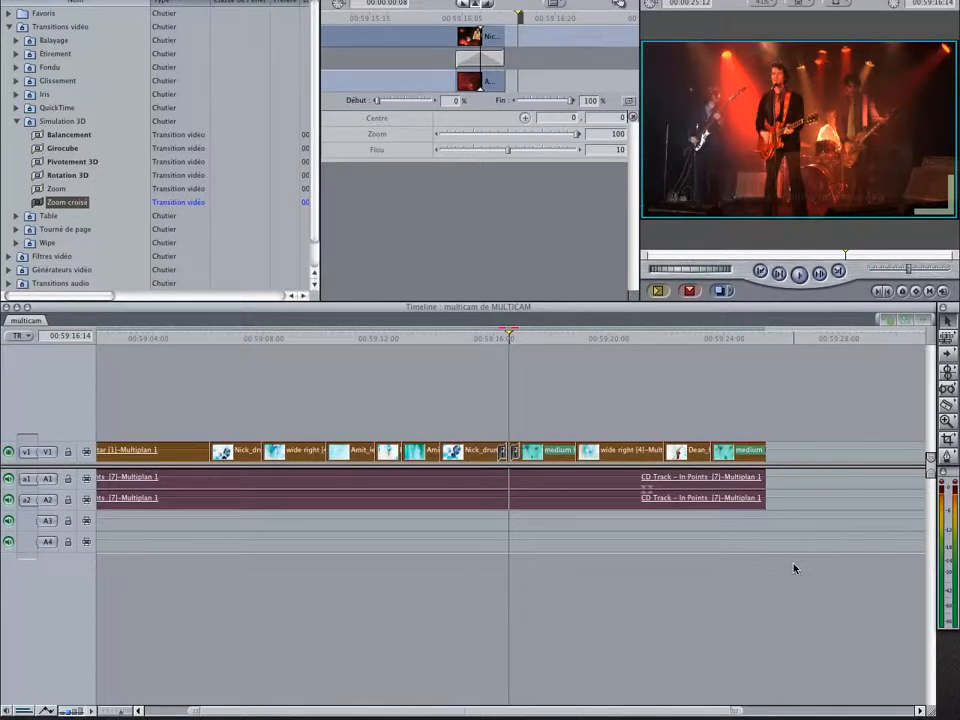
Collapse the video transitions list, return to the project's media and create a new sequence named multicam TC
{"action": "left_click", "coordinate": [9, 27]}
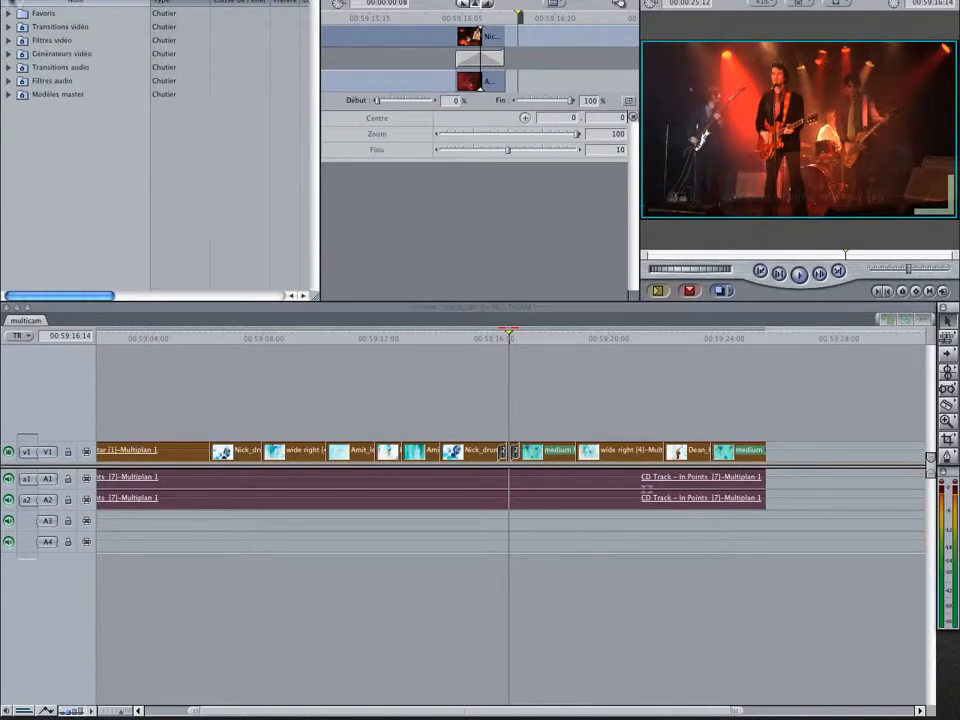
{"action": "left_click", "coordinate": [20, 1]}
{"action": "left_click", "coordinate": [16, 40]}
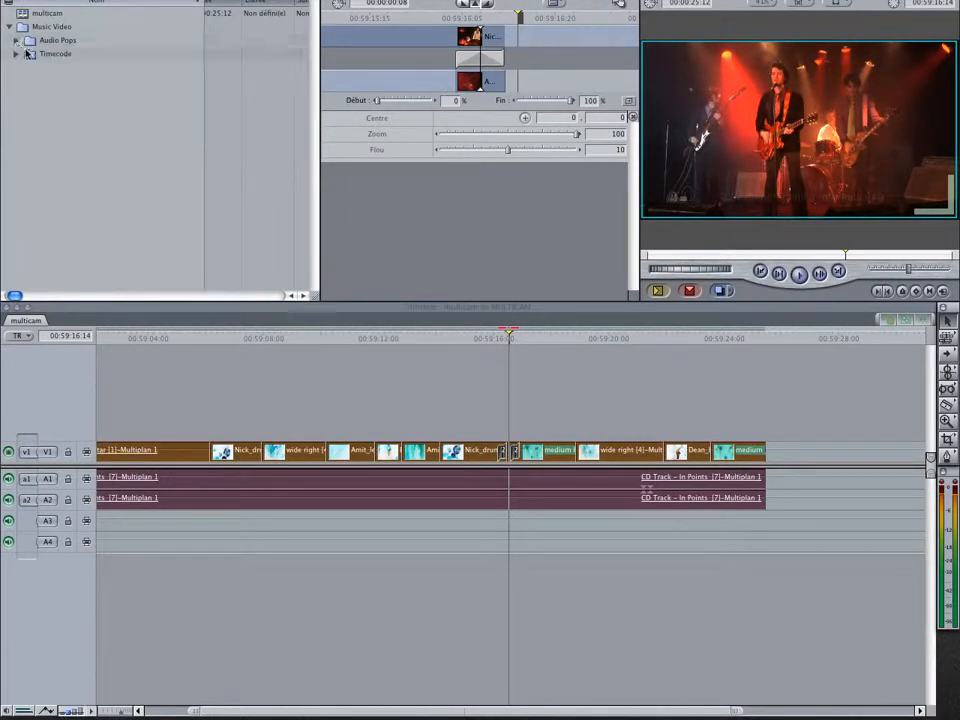
{"action": "right_click", "coordinate": [40, 147]}
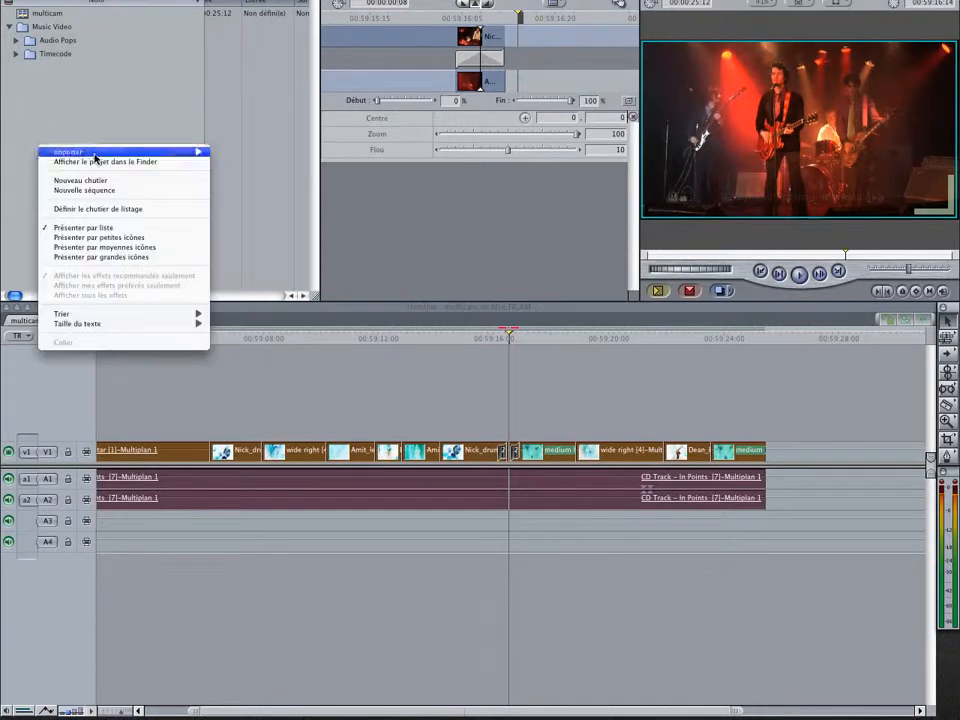
{"action": "mouse_move", "coordinate": [94, 154]}
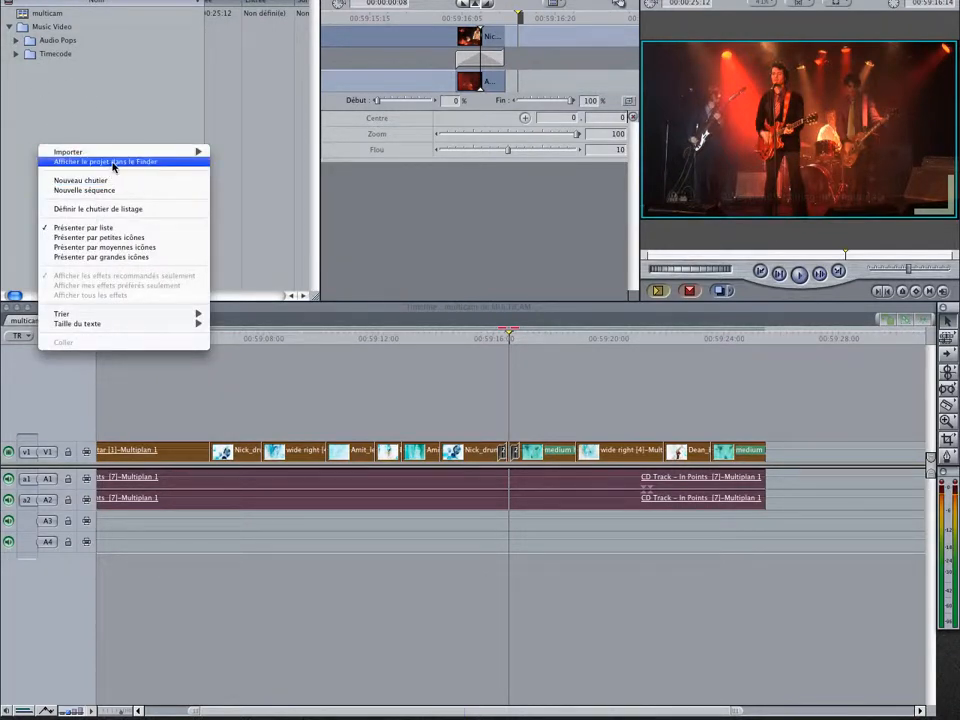
{"action": "left_click", "coordinate": [105, 190]}
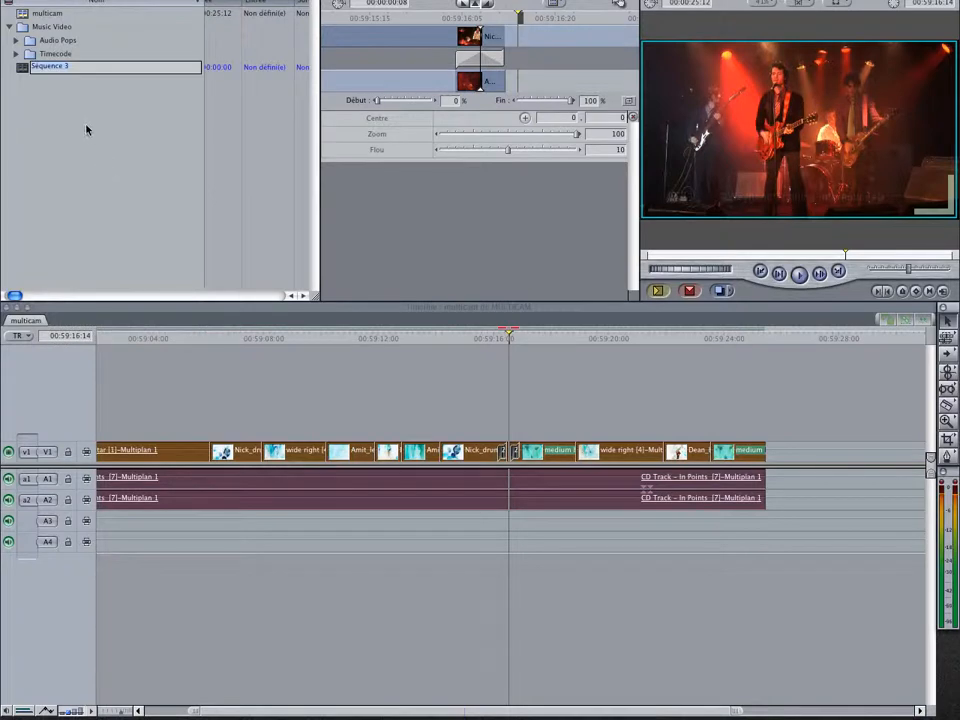
{"action": "type", "text": "multicam"}
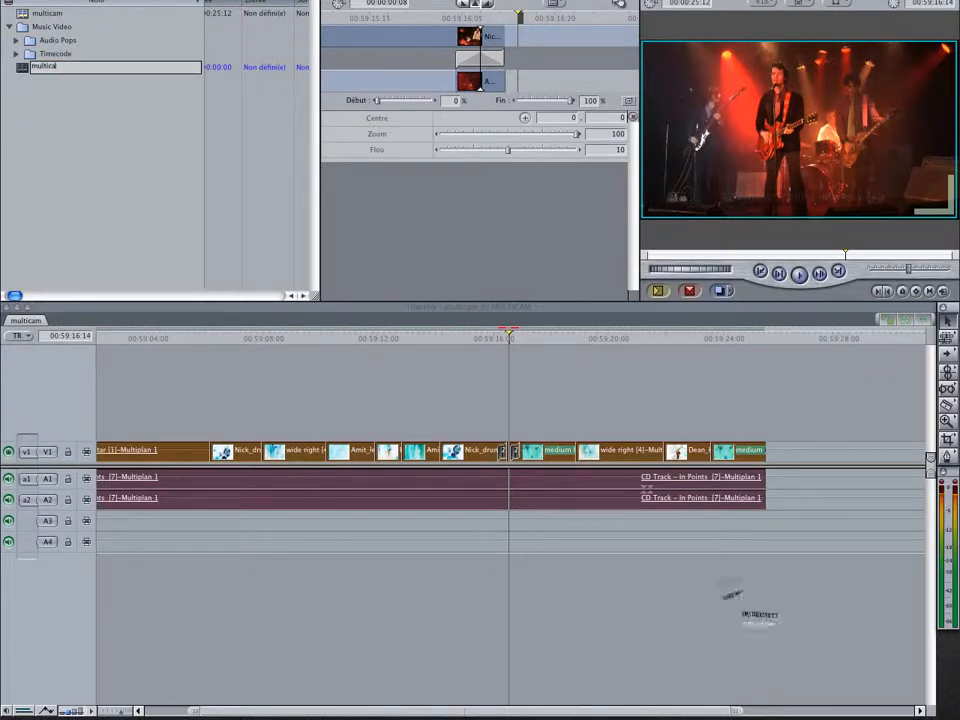
{"action": "type", "text": " TC"}
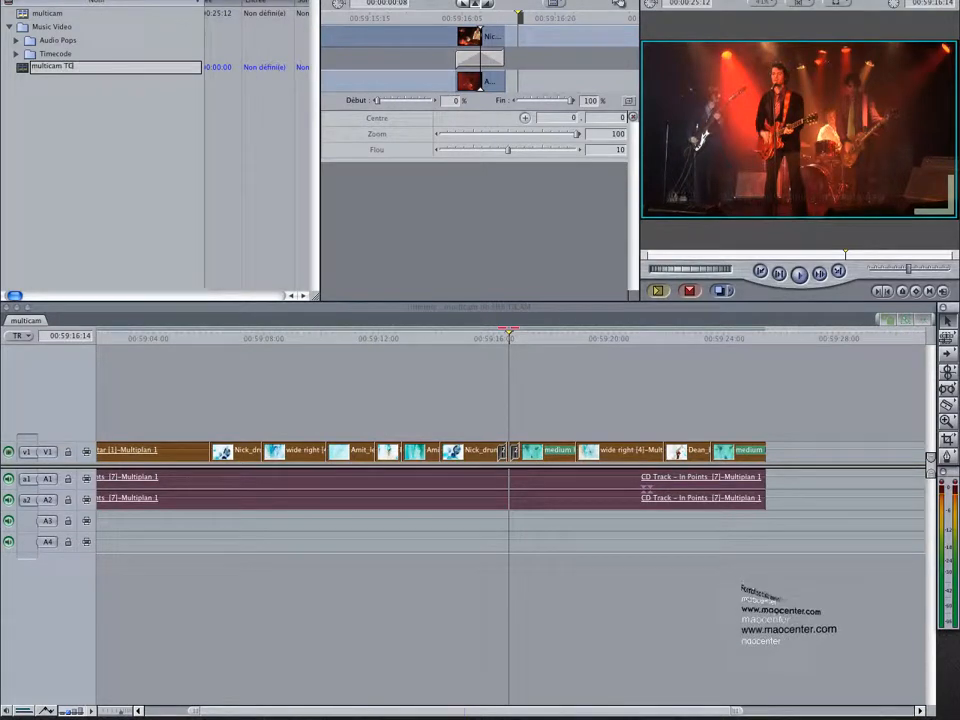
{"action": "key", "text": "Return"}
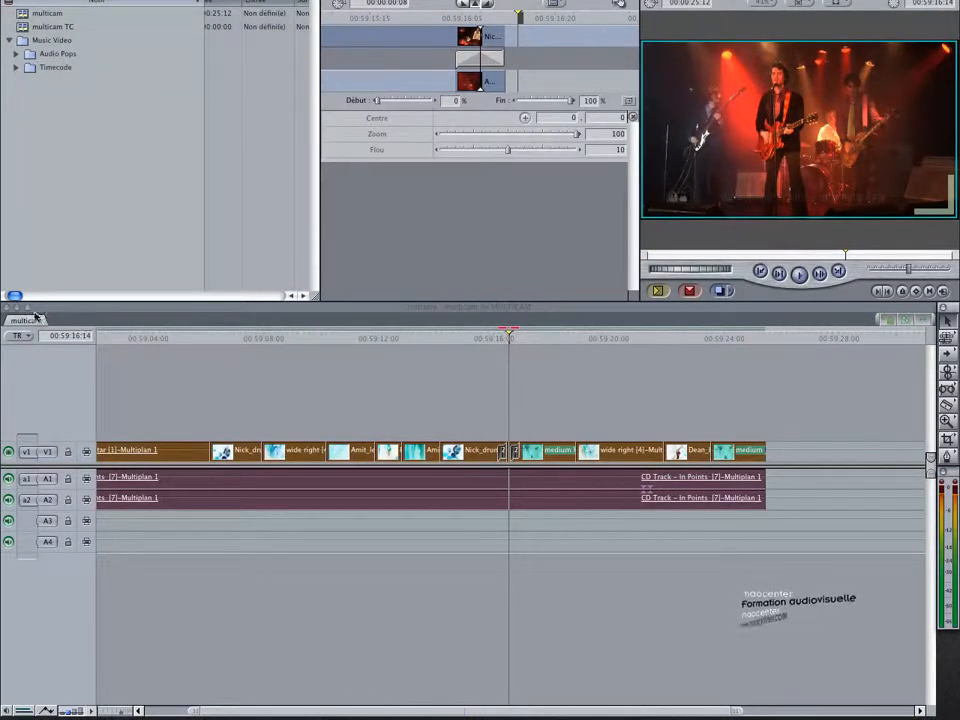
Open the multicam TC sequence in the timeline and close the multicam sequence
{"action": "double_click", "coordinate": [22, 27]}
{"action": "left_click", "coordinate": [30, 320]}
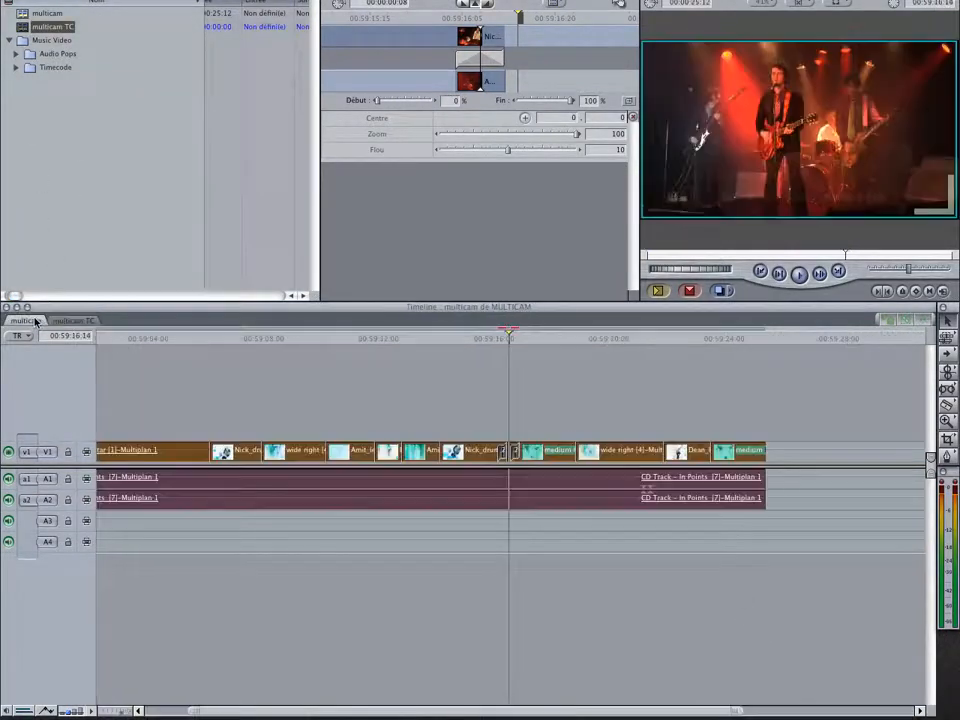
{"action": "right_click", "coordinate": [38, 314]}
{"action": "left_click", "coordinate": [97, 327]}
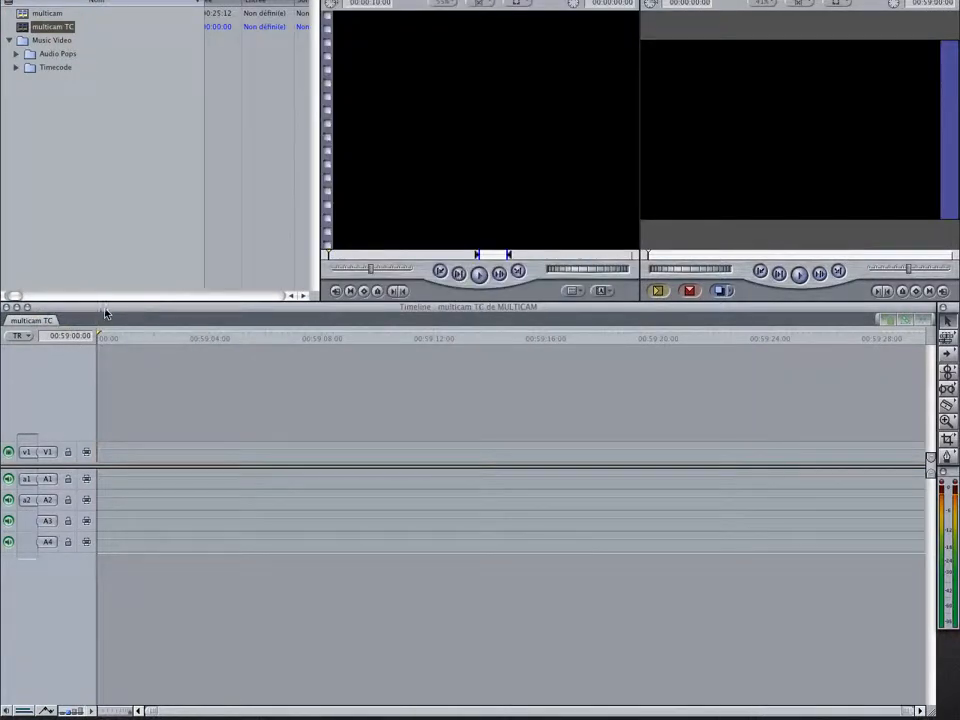
Expand the Timecode bin in Music Video and select all its clips, from the lead guitar clip through Wide_right
{"action": "left_click", "coordinate": [46, 80]}
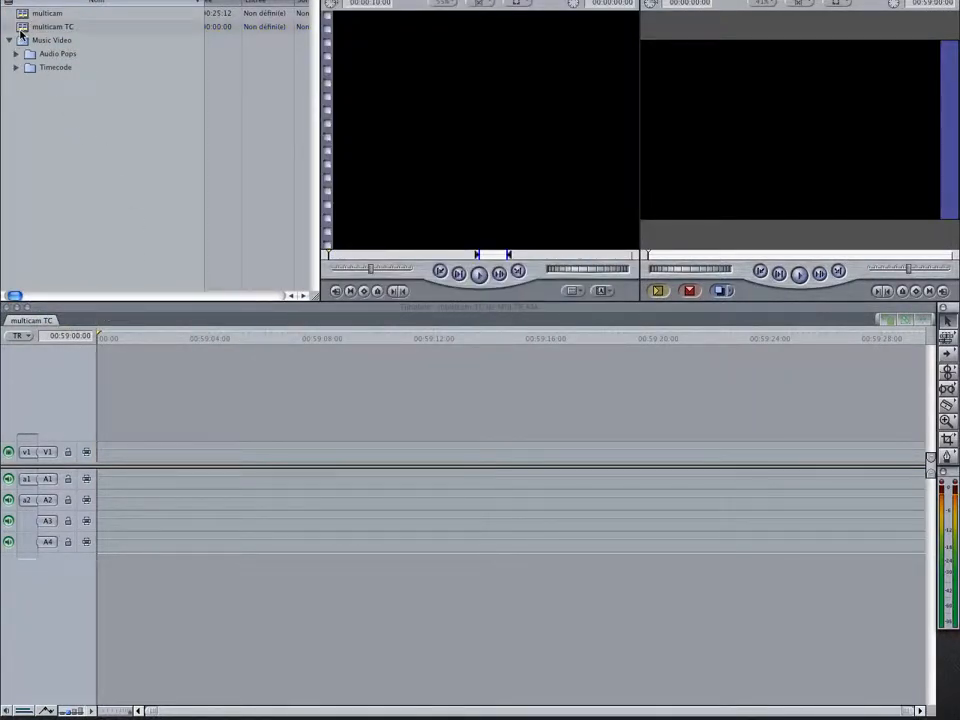
{"action": "left_click", "coordinate": [18, 26]}
{"action": "left_click", "coordinate": [35, 68]}
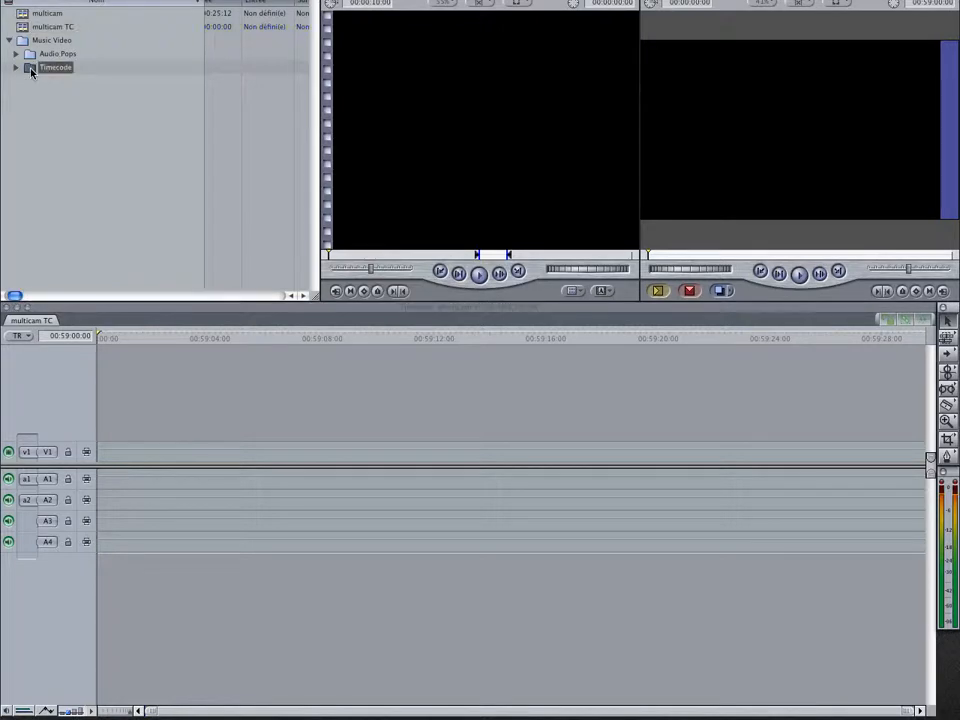
{"action": "left_click", "coordinate": [15, 68]}
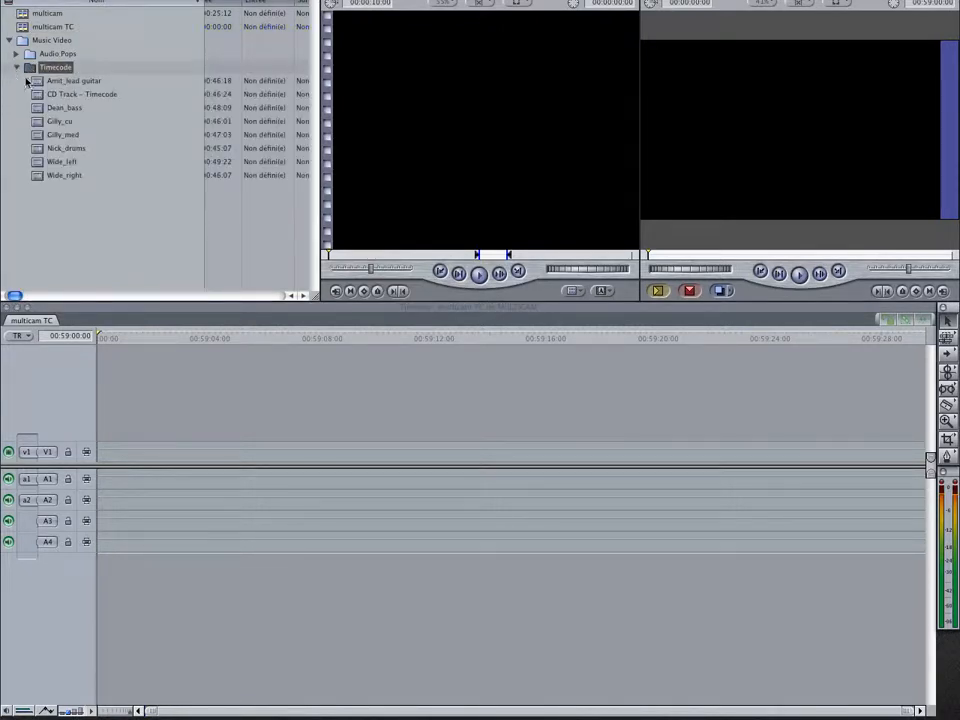
{"action": "left_click_drag", "start_coordinate": [28, 90], "coordinate": [62, 181]}
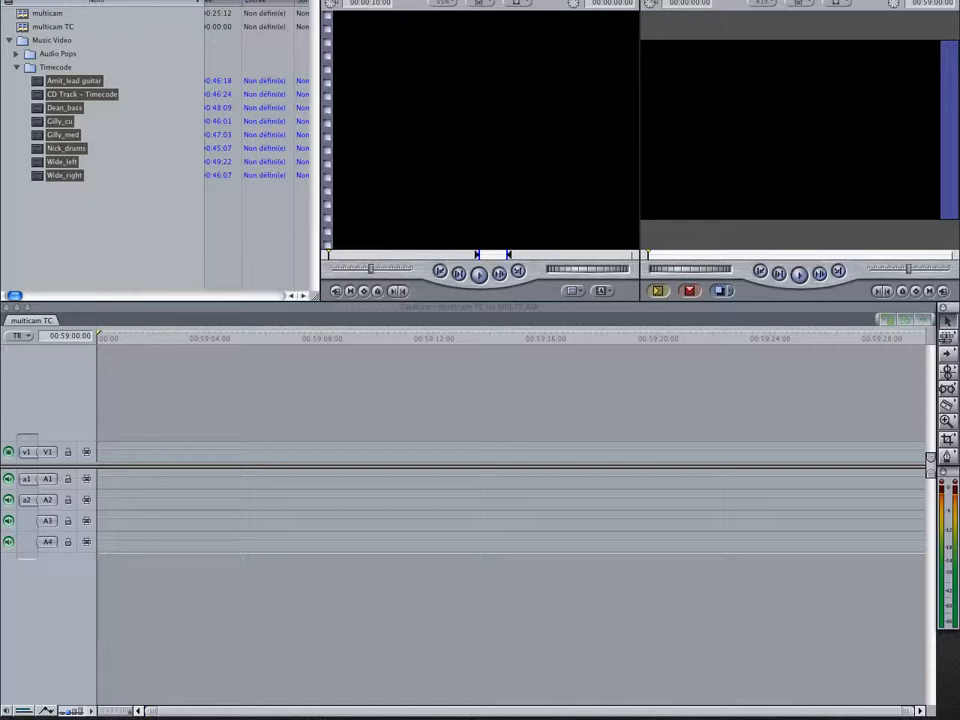
Create a multiclip from the selected Timecode bin clips, synchronising all eight angles by Timecode
{"action": "left_click", "coordinate": [372, 0]}
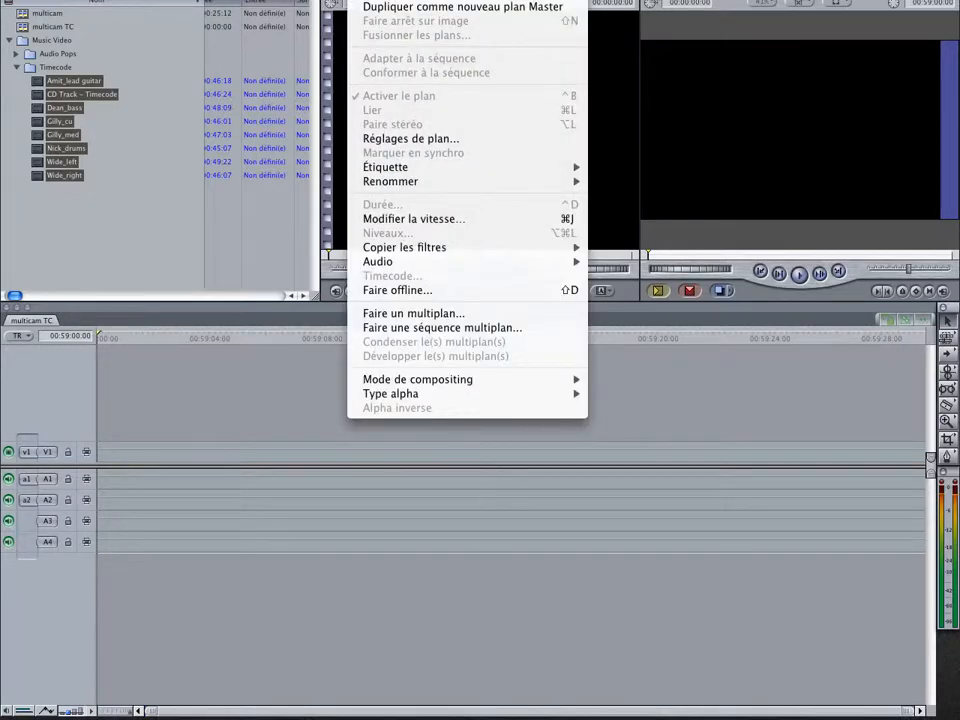
{"action": "left_click", "coordinate": [441, 314]}
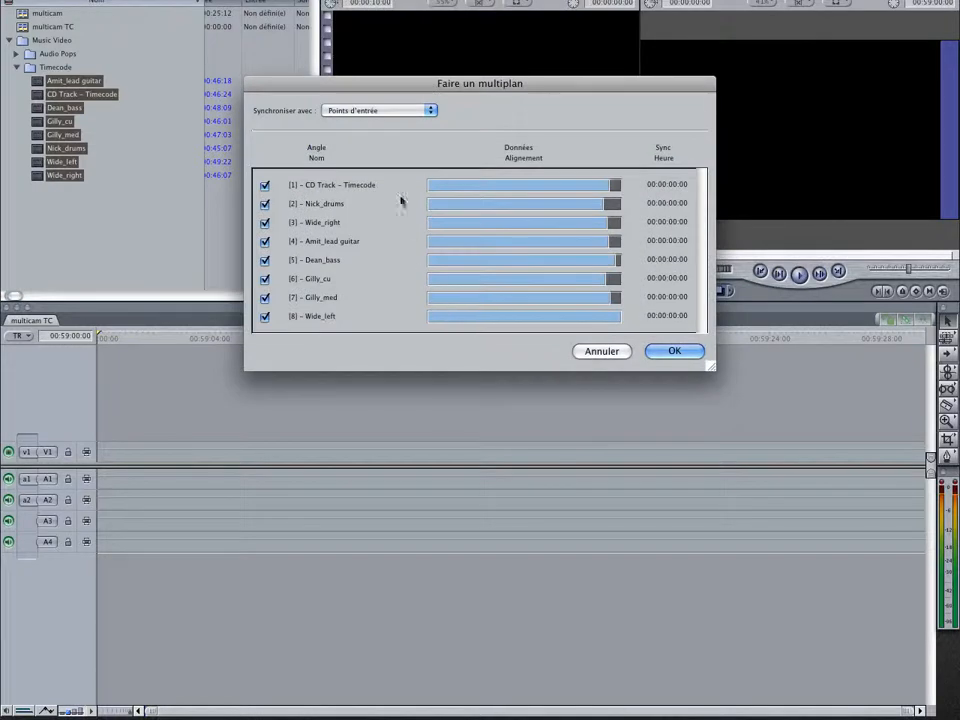
{"action": "left_click", "coordinate": [386, 110]}
{"action": "left_click", "coordinate": [386, 130]}
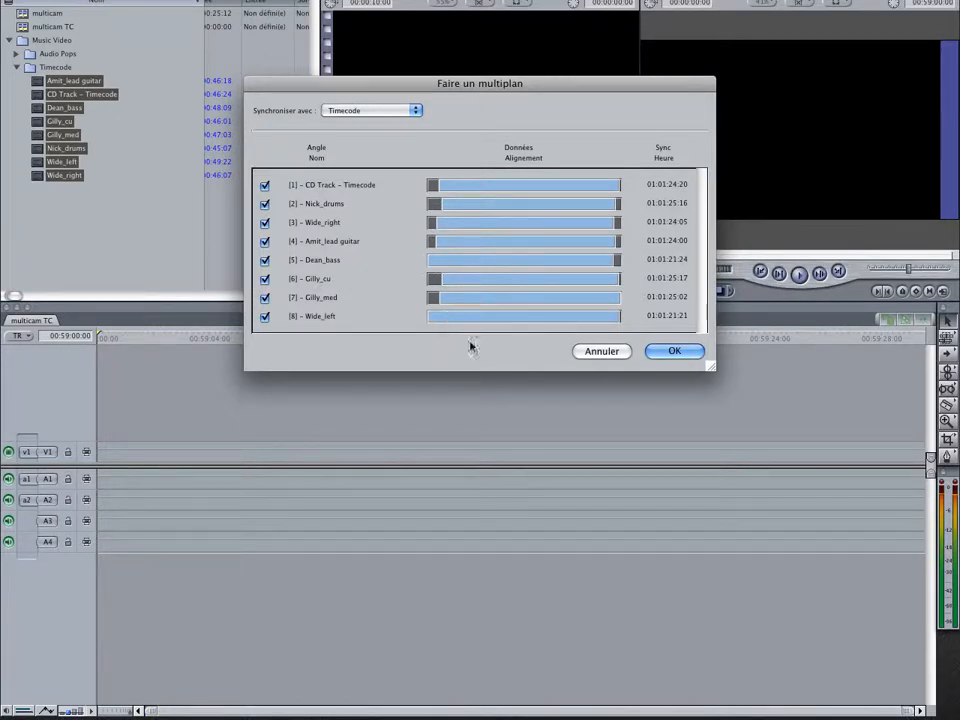
{"action": "left_click", "coordinate": [675, 350]}
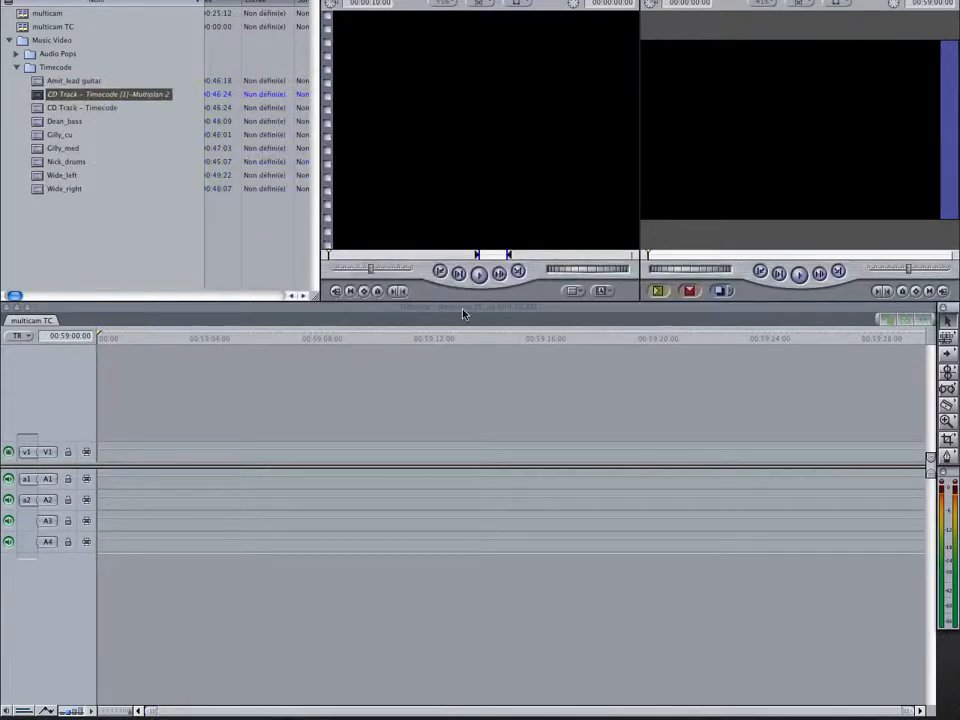
Give the new multiclip in the Timecode bin a green label
{"action": "right_click", "coordinate": [112, 92]}
{"action": "mouse_move", "coordinate": [203, 350]}
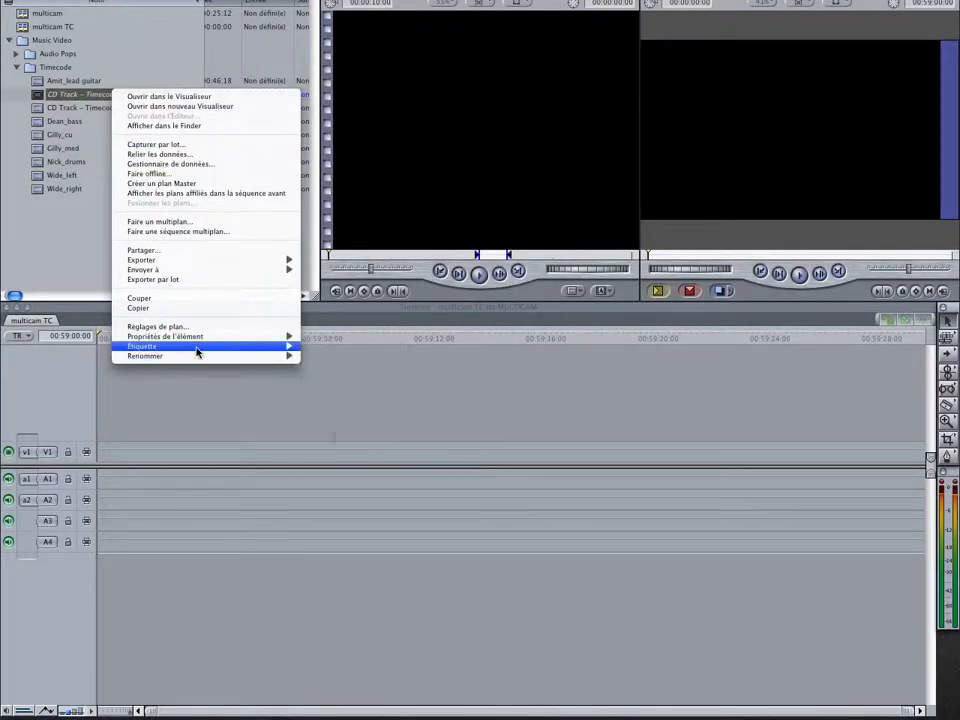
{"action": "left_click", "coordinate": [340, 423]}
{"action": "left_click", "coordinate": [145, 270]}
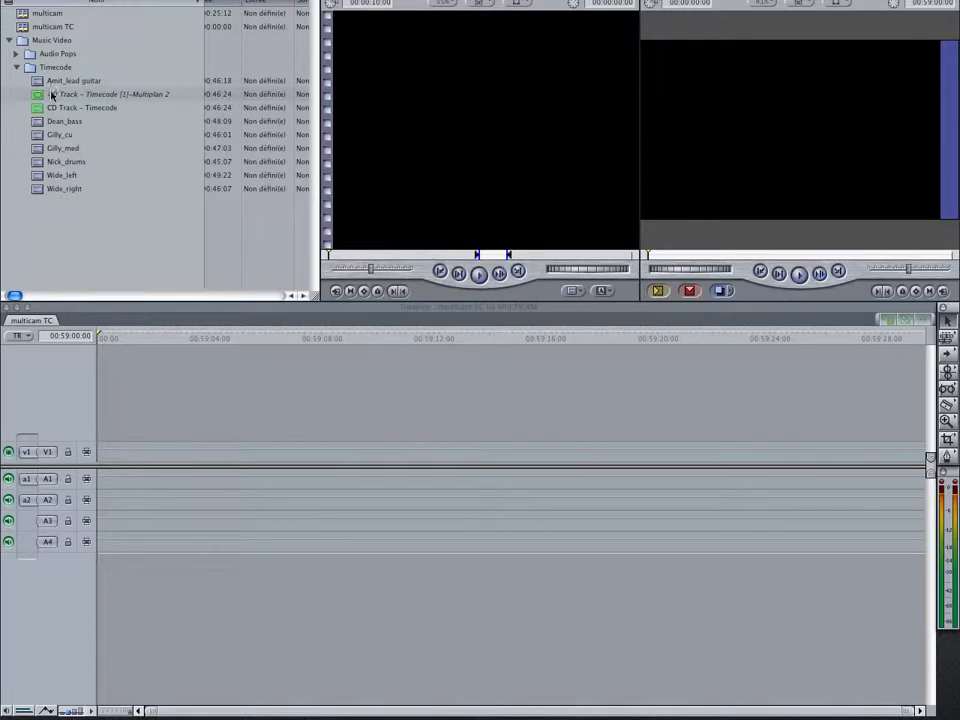
Place the multiclip at the start of the multicam TC sequence, fit it in the timeline and open it in the Viewer to check its angles
{"action": "left_click_drag", "start_coordinate": [52, 94], "coordinate": [111, 453]}
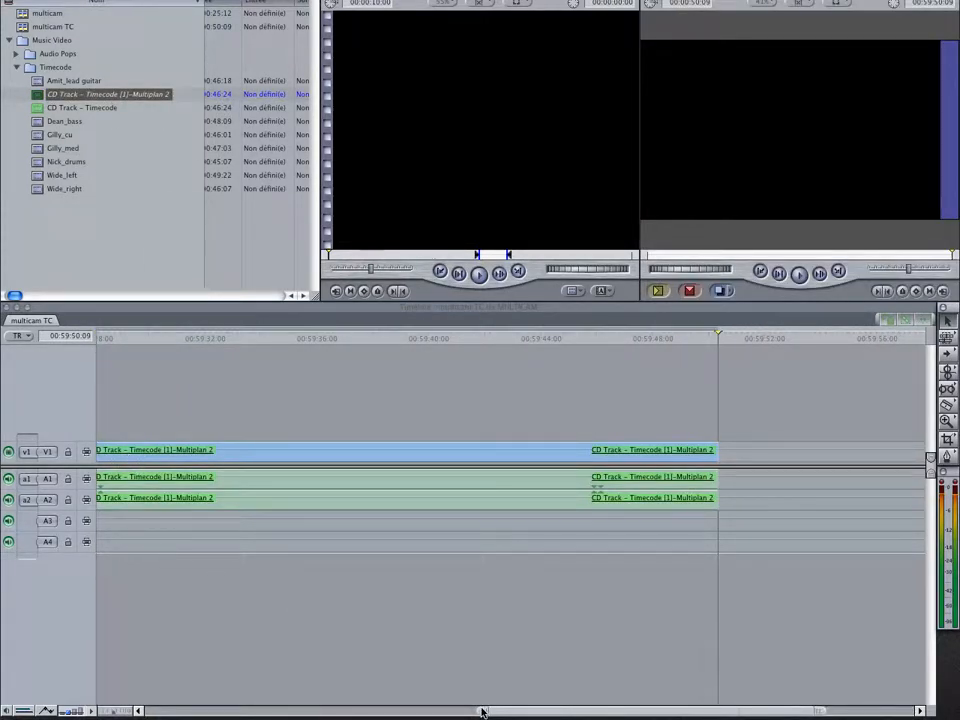
{"action": "left_click_drag", "start_coordinate": [483, 711], "coordinate": [96, 683]}
{"action": "double_click", "coordinate": [115, 456]}
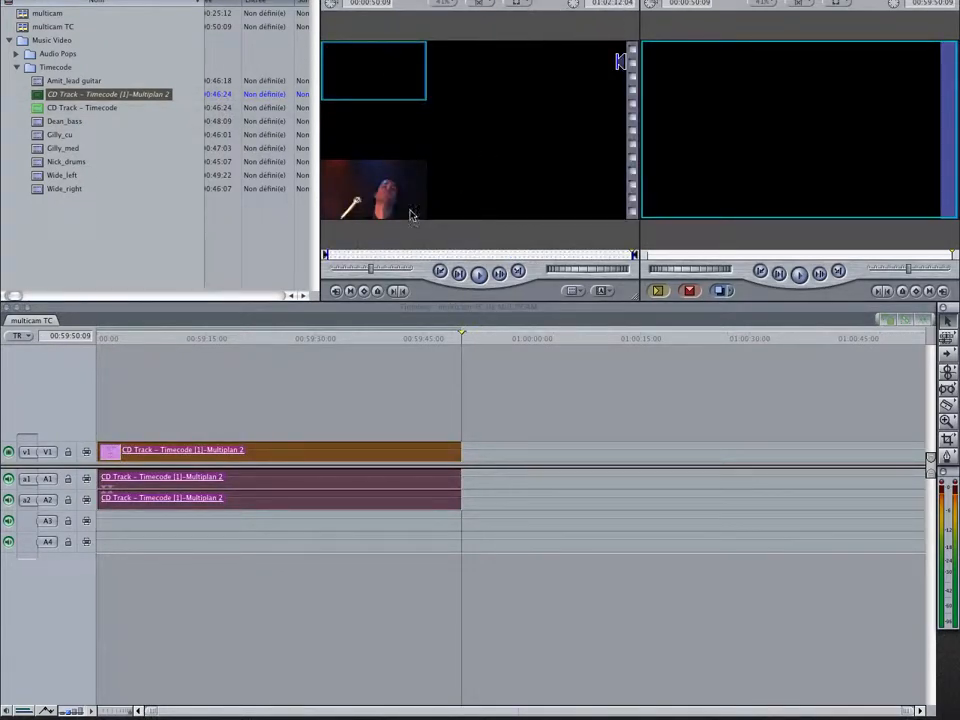
{"action": "left_click_drag", "start_coordinate": [354, 257], "coordinate": [326, 255]}
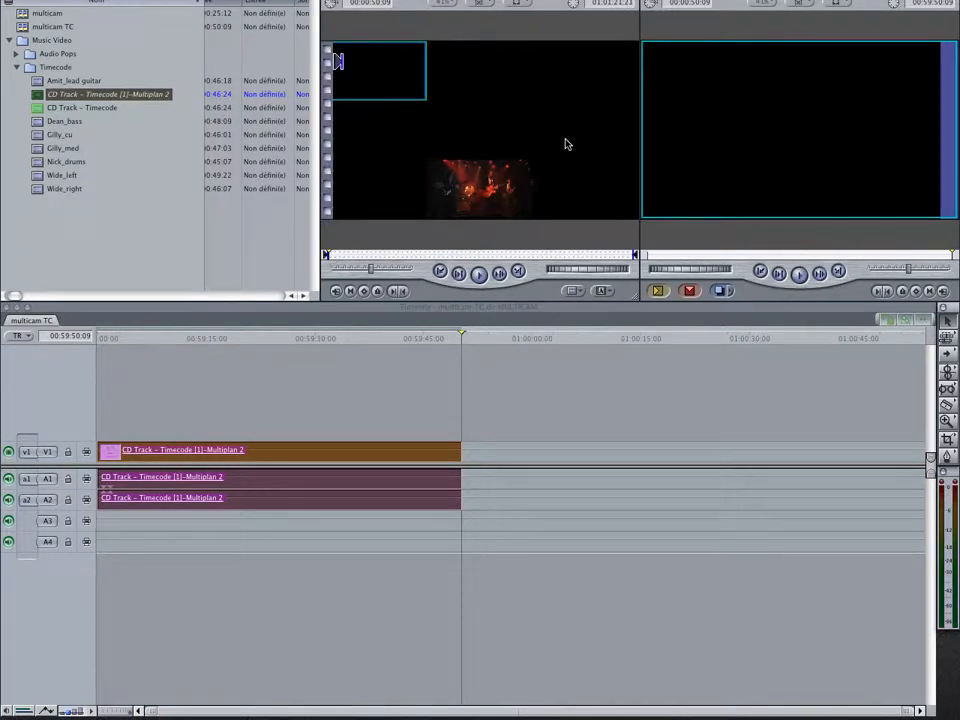
{"action": "left_click_drag", "start_coordinate": [339, 255], "coordinate": [373, 262]}
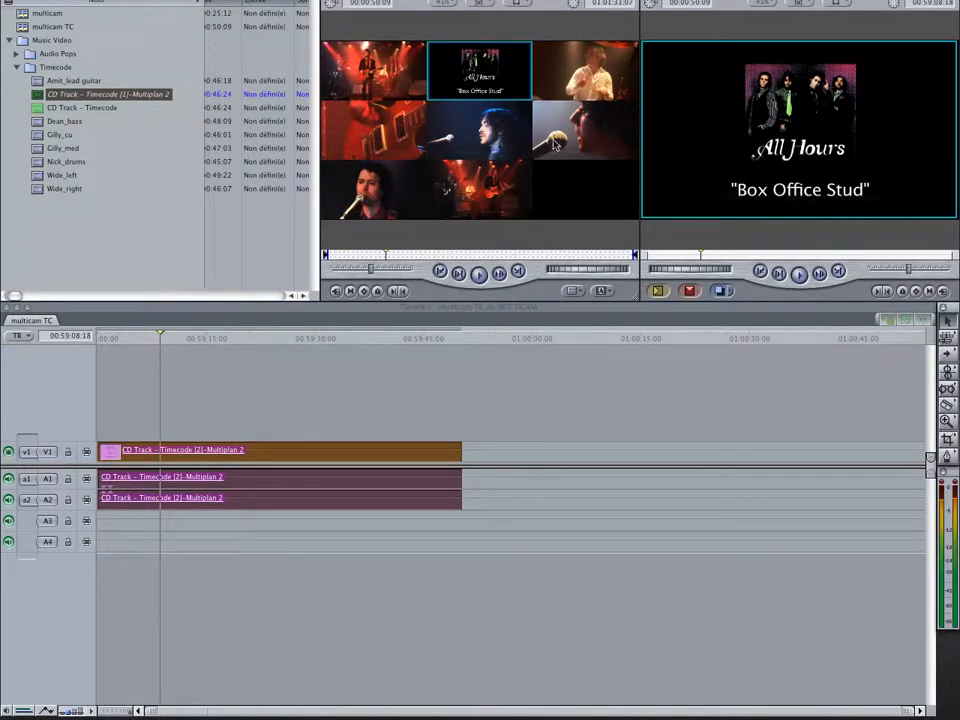
Reorder the multiclip angles: wide right, medium vocal, wide left, drums, bass, vocal close-up, lead guitar, then CD Track – Timecode in eighth place
{"action": "left_click_drag", "start_coordinate": [385, 199], "coordinate": [487, 113]}
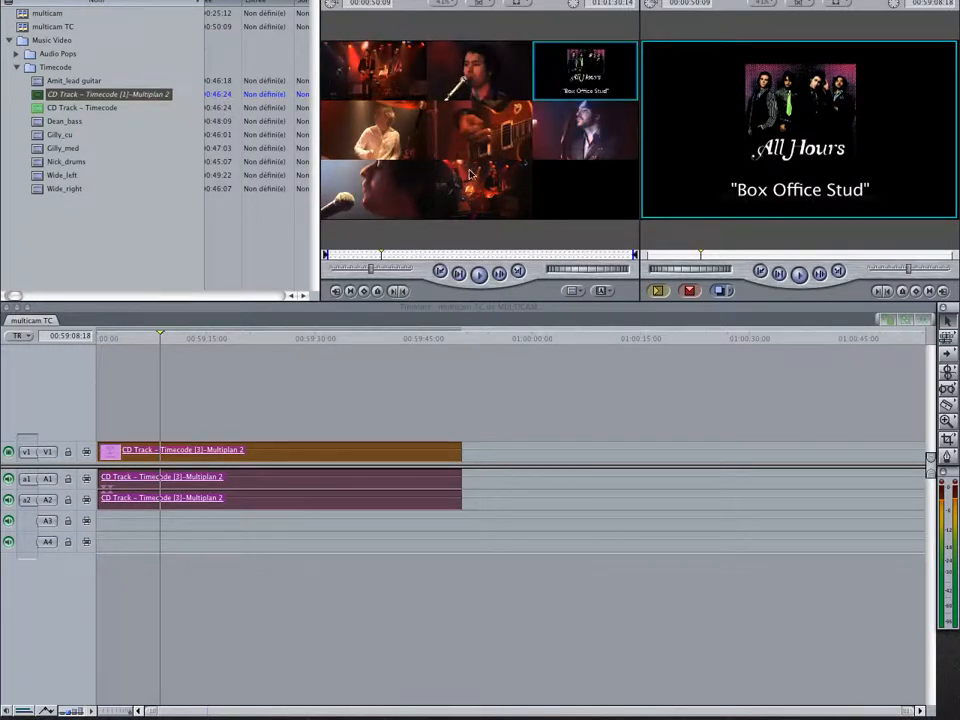
{"action": "left_click_drag", "start_coordinate": [374, 134], "coordinate": [481, 199]}
{"action": "left_click_drag", "start_coordinate": [385, 188], "coordinate": [588, 86]}
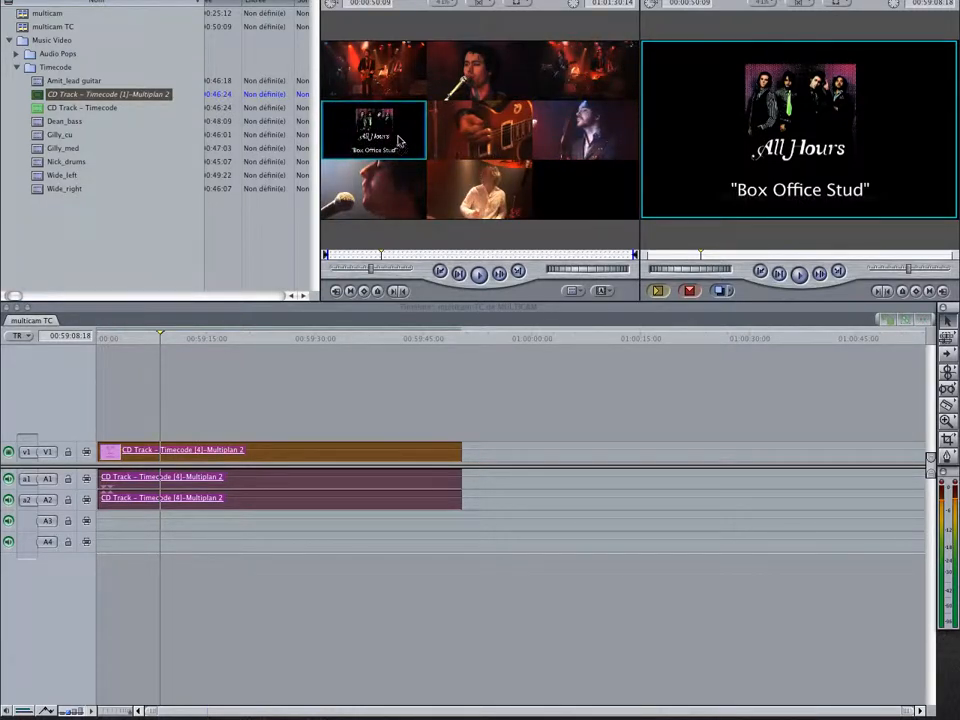
{"action": "left_click_drag", "start_coordinate": [398, 141], "coordinate": [478, 182]}
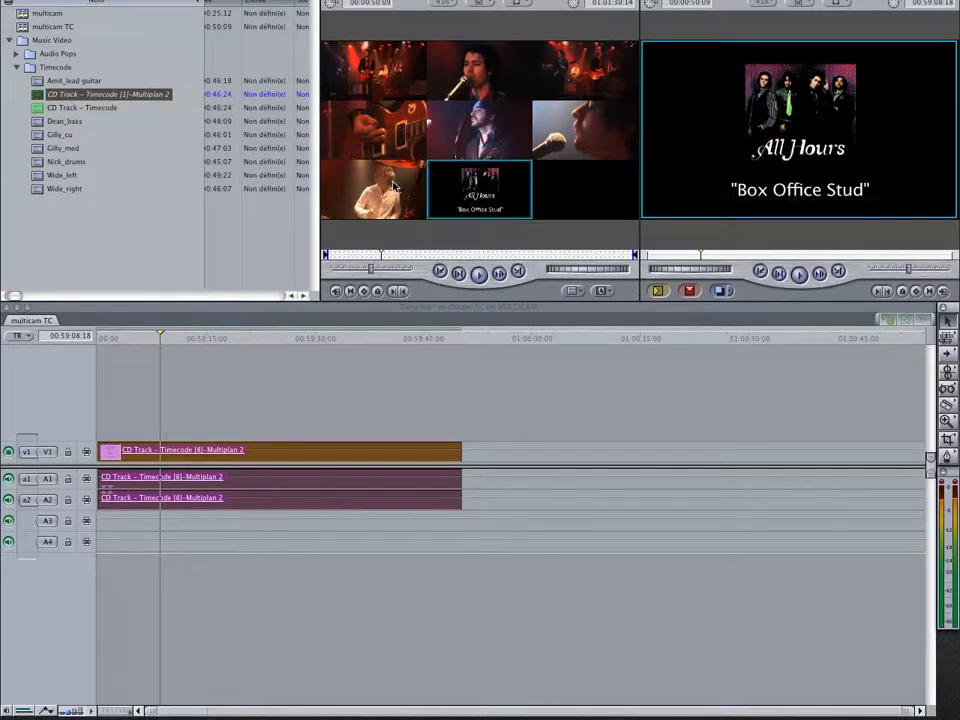
{"action": "left_click_drag", "start_coordinate": [393, 186], "coordinate": [408, 142]}
{"action": "left_click_drag", "start_coordinate": [475, 138], "coordinate": [407, 199]}
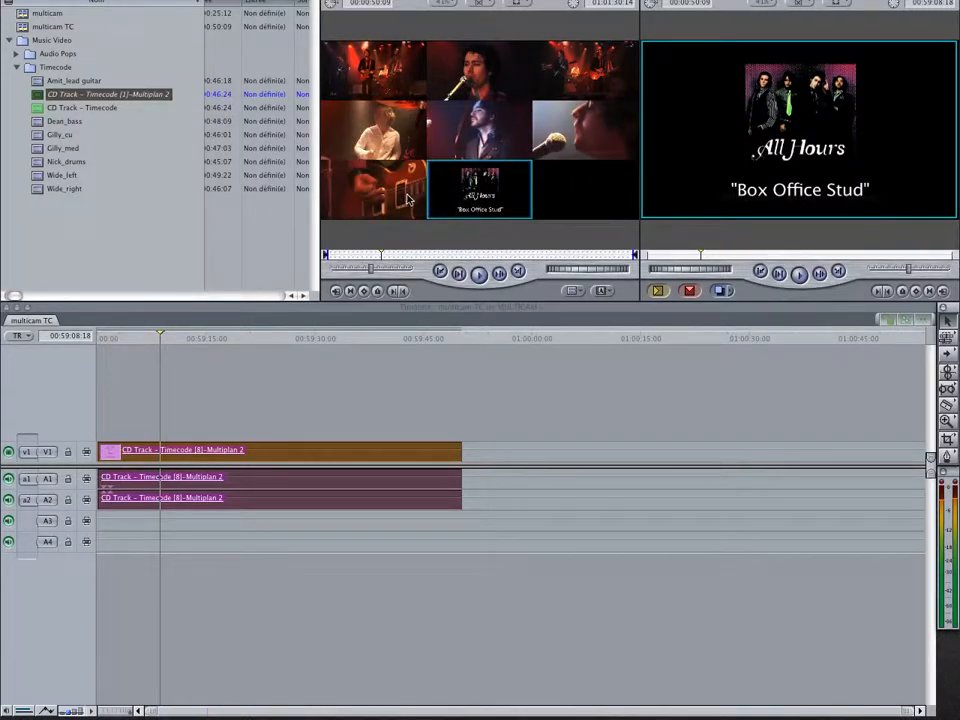
Play the multiclip from its beginning in the Viewer at lower volume to check the sync between angles
{"action": "mouse_move", "coordinate": [412, 256]}
{"action": "left_mouse_down"}
{"action": "mouse_move", "coordinate": [555, 261]}
{"action": "mouse_move", "coordinate": [329, 257]}
{"action": "left_mouse_up"}
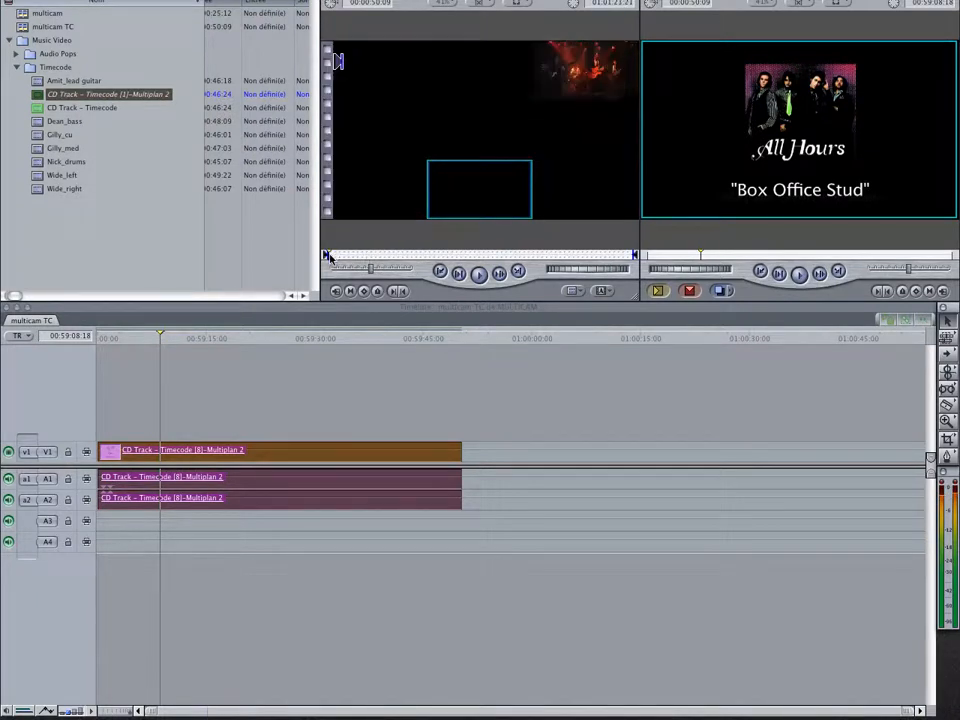
{"action": "key", "text": "space"}
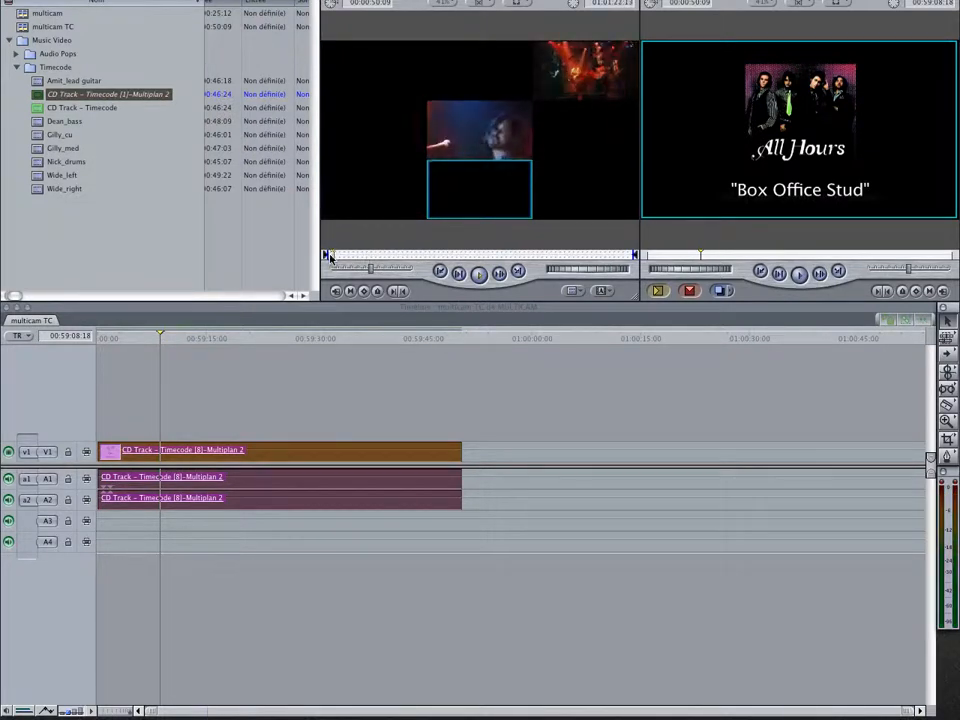
{"action": "key", "text": "XF86AudioLowerVolume"}
{"action": "key", "text": "XF86AudioLowerVolume"}
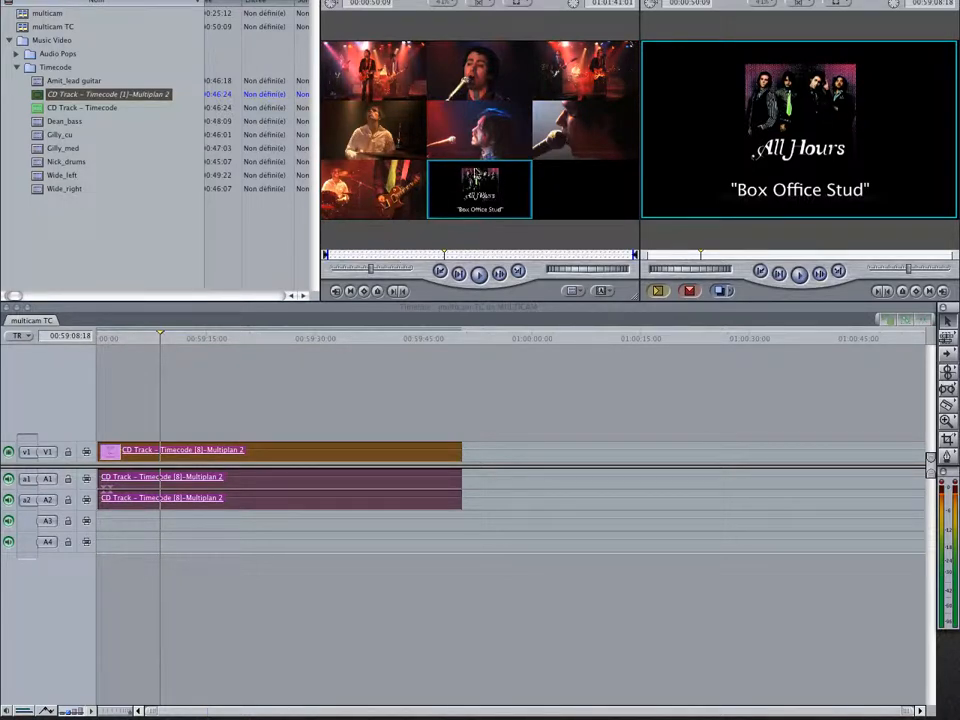
Restrict angle switching to video, keeping the CD Track audio, and set the sequence clip to the Wide_left angle
{"action": "left_click", "coordinate": [490, 10]}
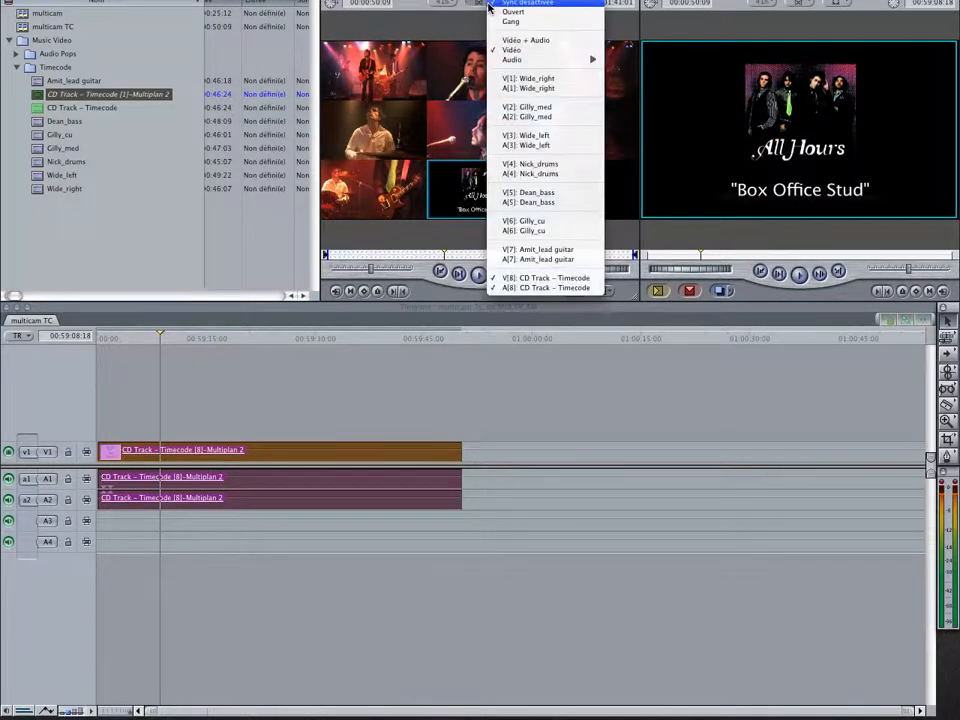
{"action": "left_click", "coordinate": [512, 50]}
{"action": "left_click", "coordinate": [482, 147]}
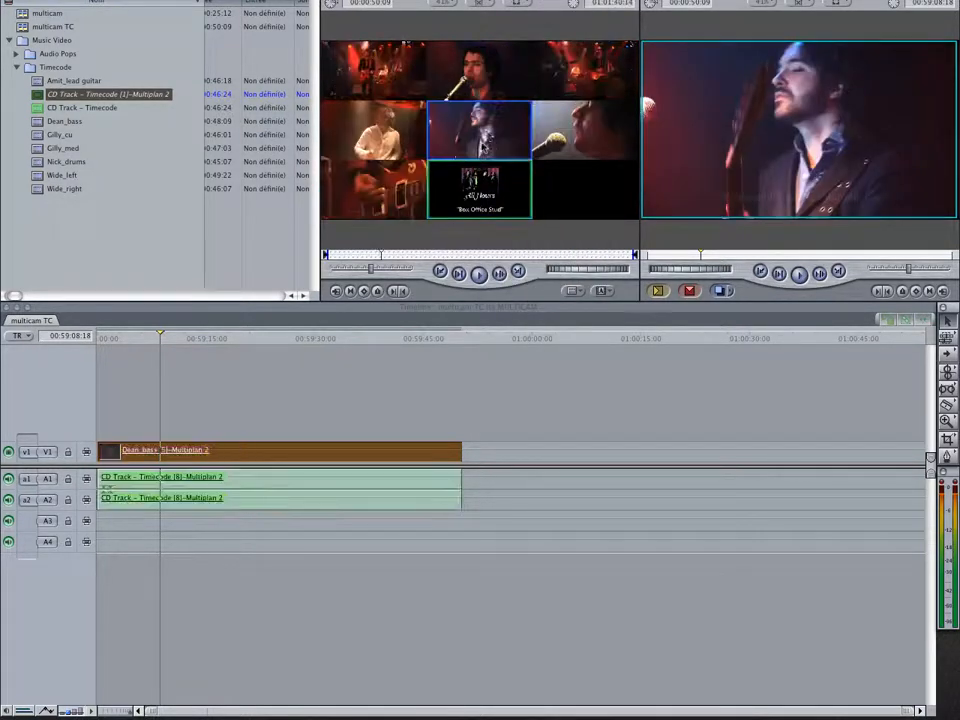
{"action": "left_click", "coordinate": [445, 92]}
{"action": "left_click", "coordinate": [397, 100]}
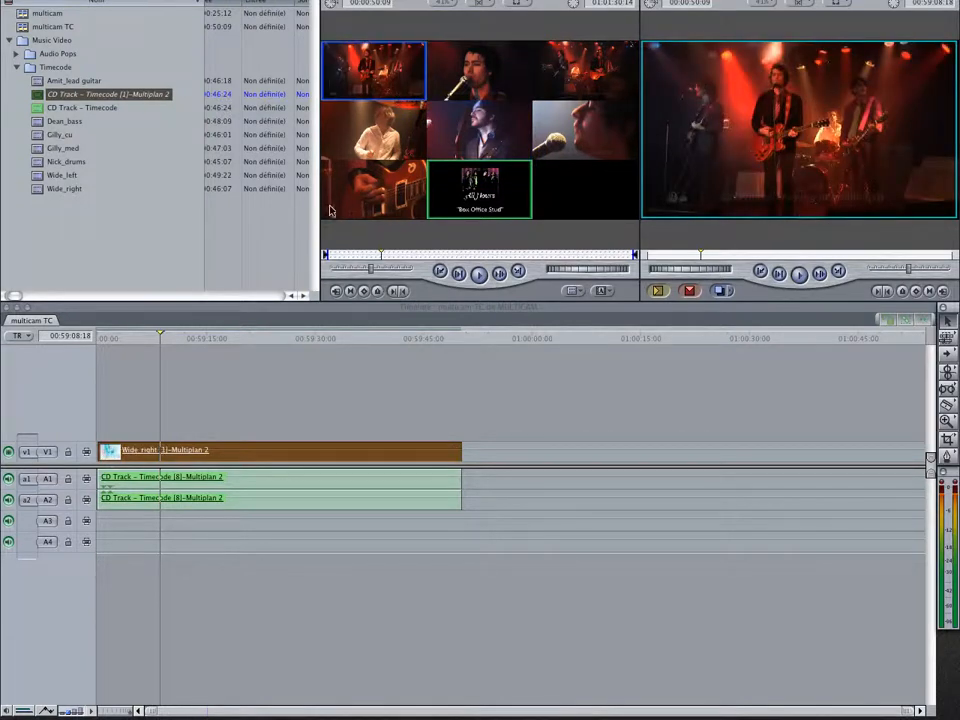
{"action": "left_click_drag", "start_coordinate": [340, 256], "coordinate": [328, 253]}
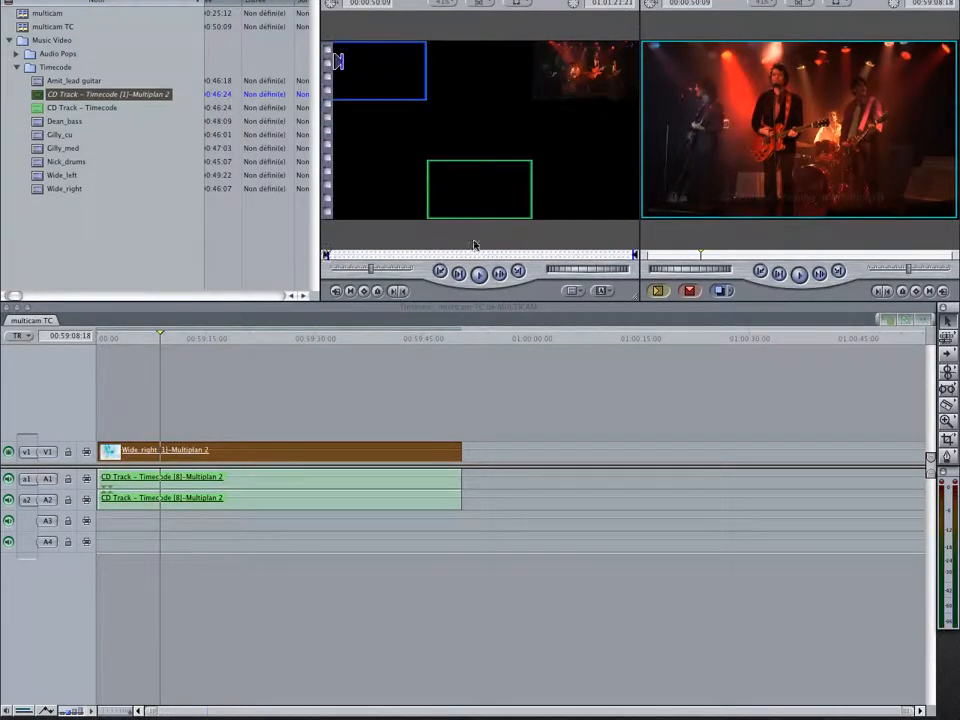
{"action": "left_click", "coordinate": [593, 80]}
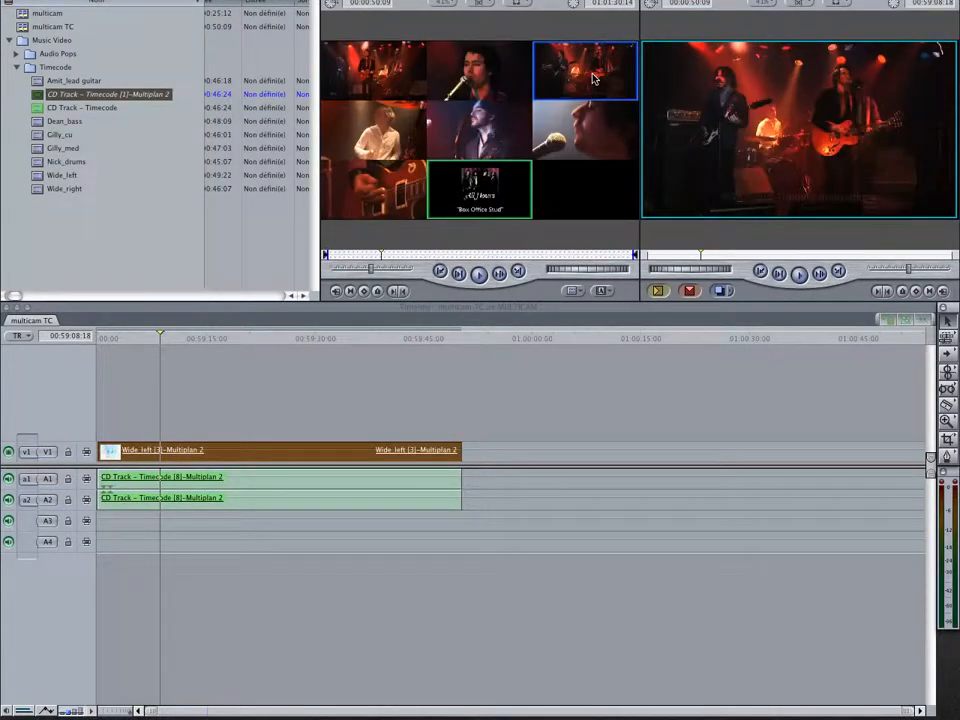
Return the playhead to the start of the multicam TC sequence and set the playhead sync to Ouvert
{"action": "left_click_drag", "start_coordinate": [119, 339], "coordinate": [86, 339]}
{"action": "left_click", "coordinate": [806, 3]}
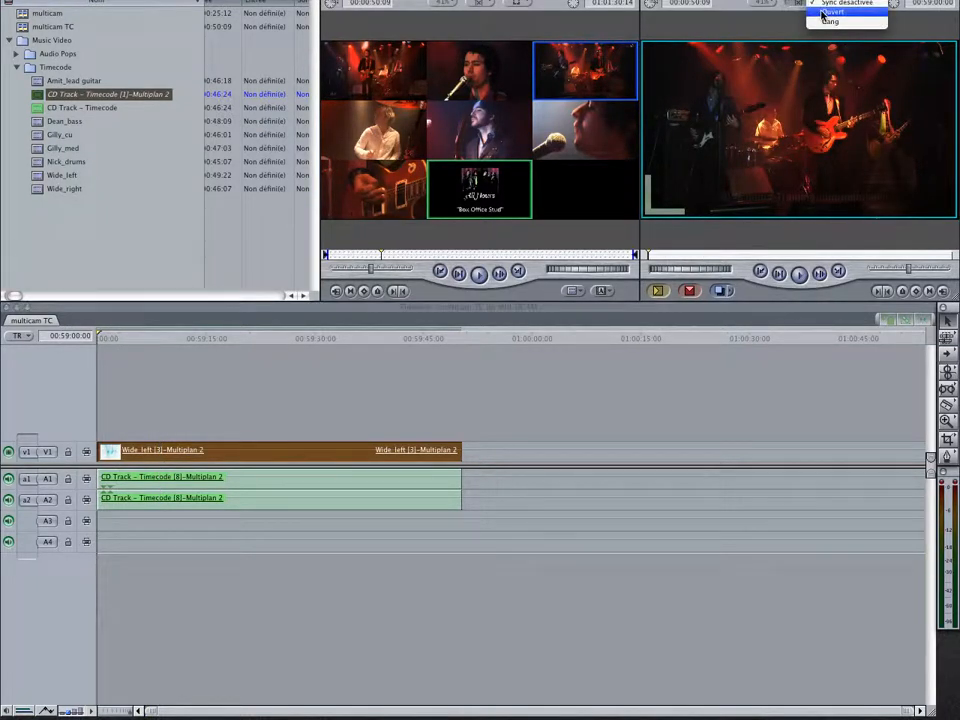
{"action": "left_click", "coordinate": [822, 13]}
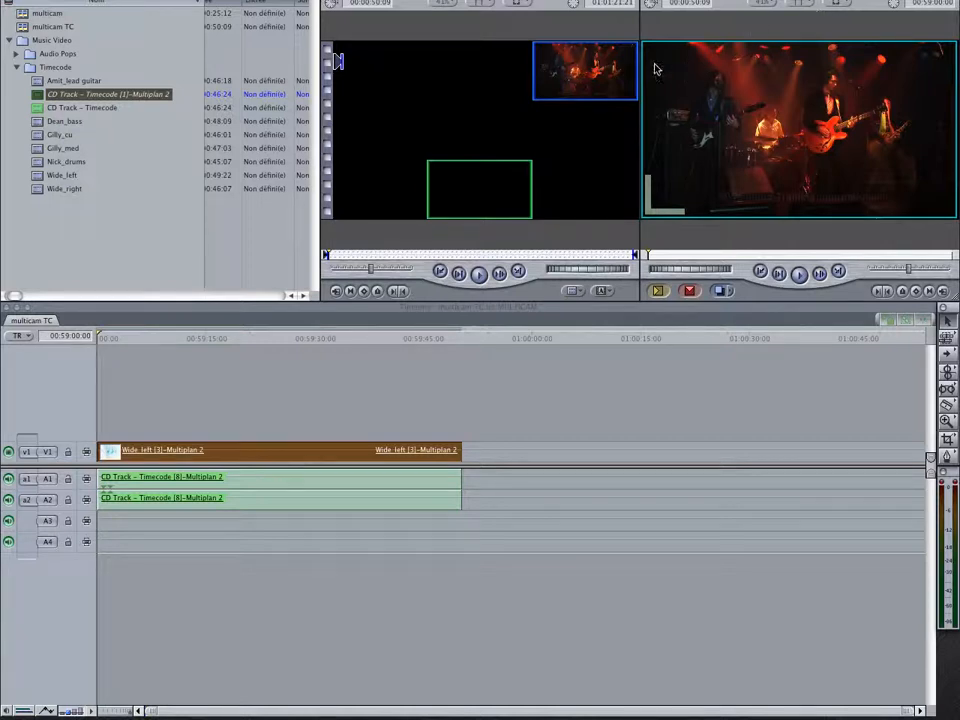
Play the sequence at higher volume and cut live to the vocal close-up, medium vocal, lead guitar and drums angles
{"action": "key", "text": "space"}
{"action": "key", "text": "XF86AudioRaiseVolume"}
{"action": "key", "text": "XF86AudioRaiseVolume"}
{"action": "key", "text": "XF86AudioRaiseVolume"}
{"action": "key", "text": "XF86AudioRaiseVolume"}
{"action": "key", "text": "XF86AudioRaiseVolume"}
{"action": "key", "text": "XF86AudioRaiseVolume"}
{"action": "key", "text": "XF86AudioRaiseVolume"}
{"action": "key", "text": "XF86AudioRaiseVolume"}
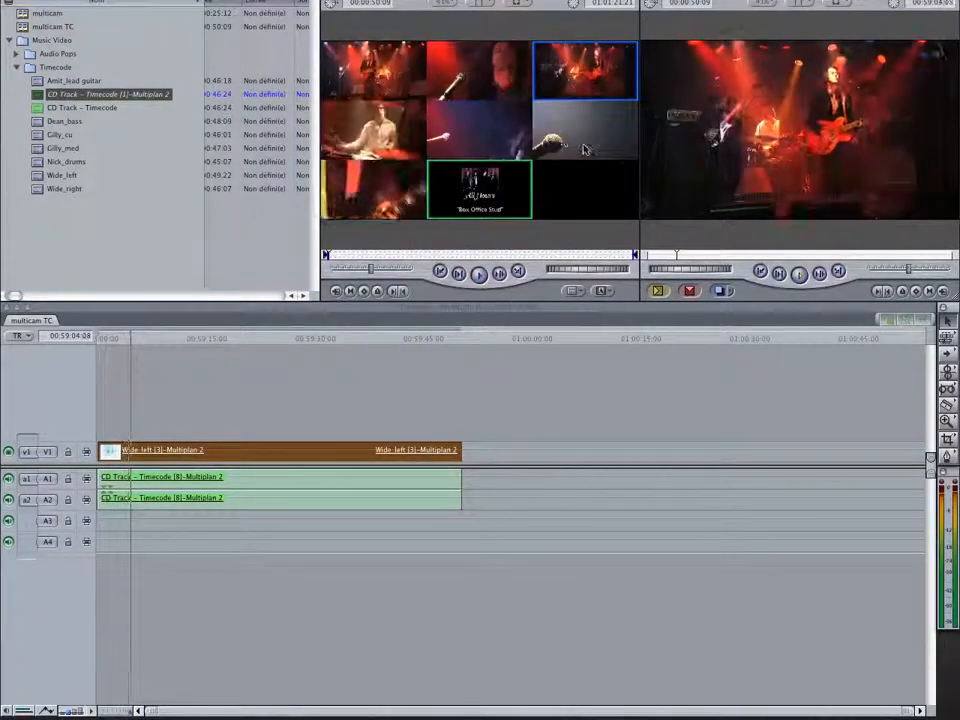
{"action": "left_click", "coordinate": [585, 148]}
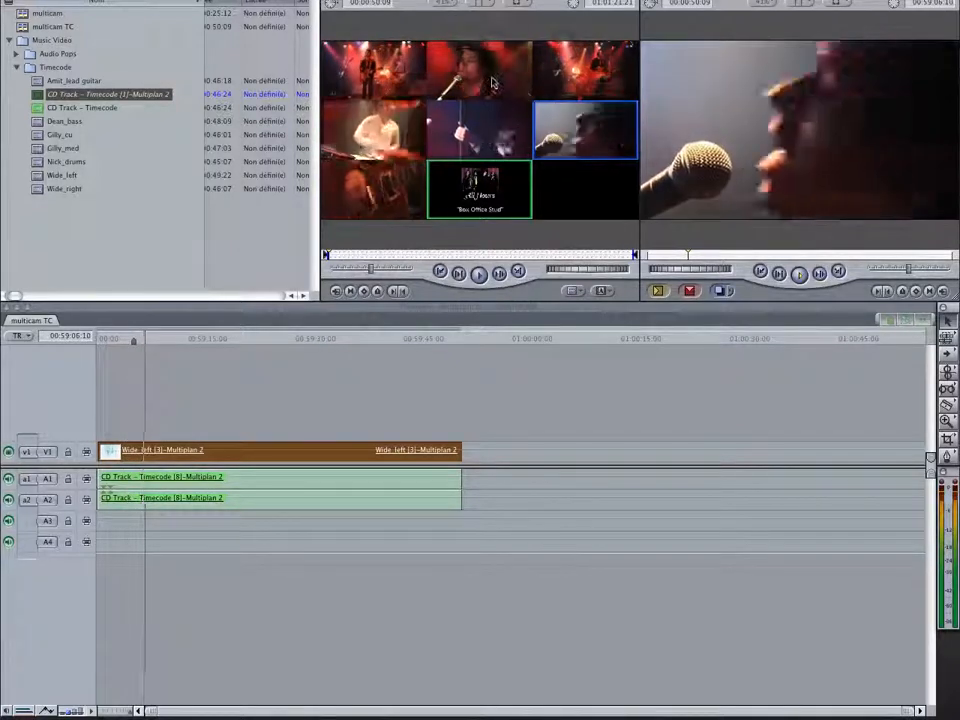
{"action": "left_click", "coordinate": [488, 83]}
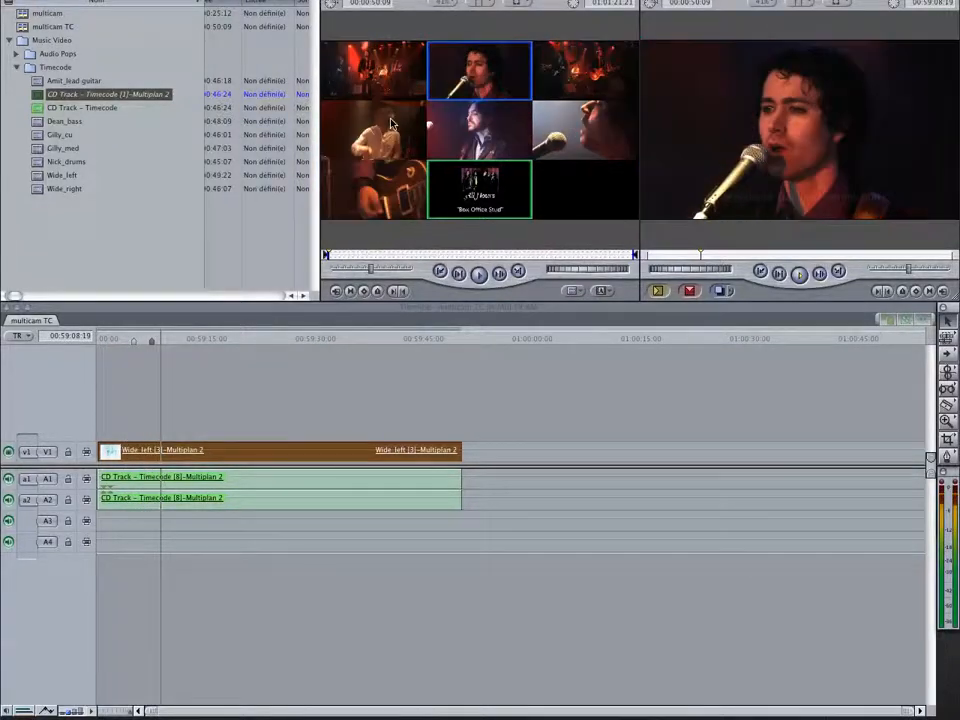
{"action": "left_click", "coordinate": [370, 185]}
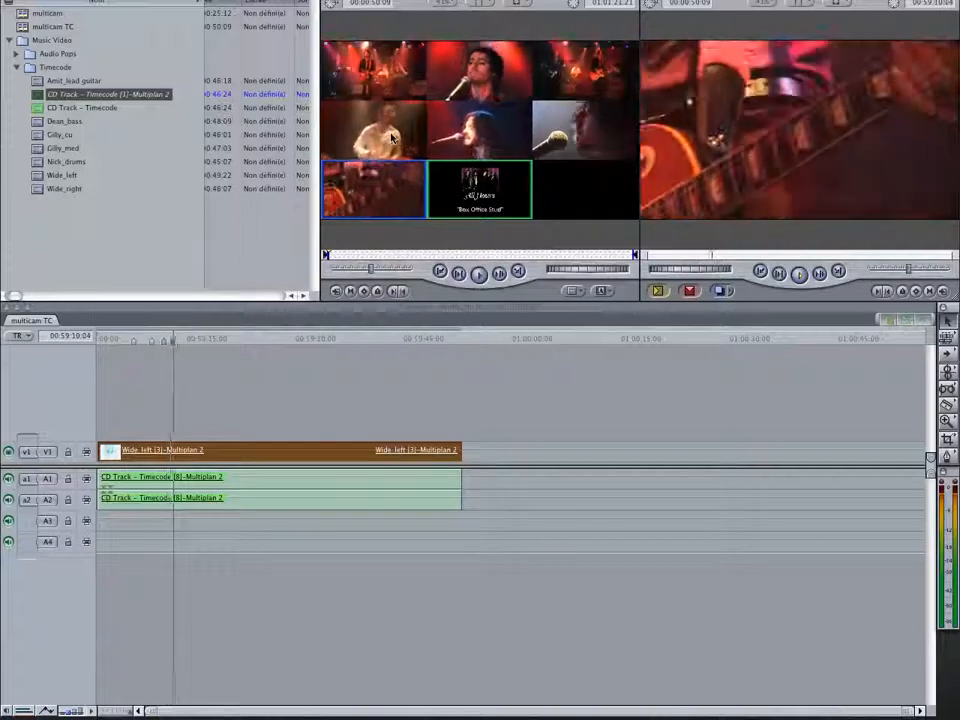
{"action": "left_click", "coordinate": [410, 140]}
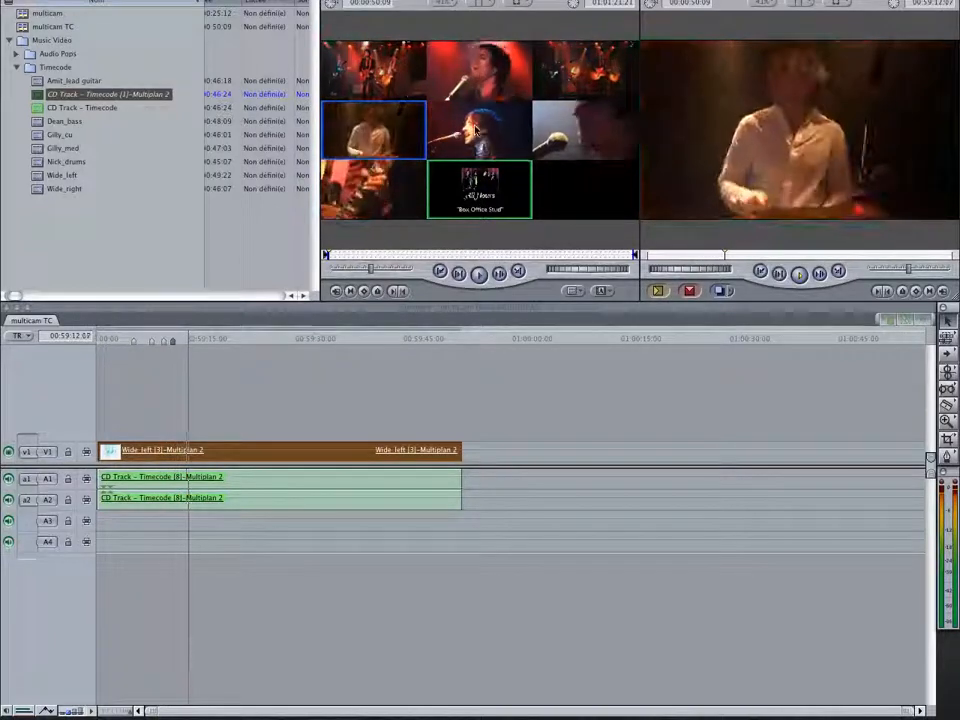
Continue the live angle switching during playback: cut to the bass player, Wide_left, medium vocal, bass player and vocal close-up
{"action": "left_click", "coordinate": [450, 127]}
{"action": "left_click", "coordinate": [596, 70]}
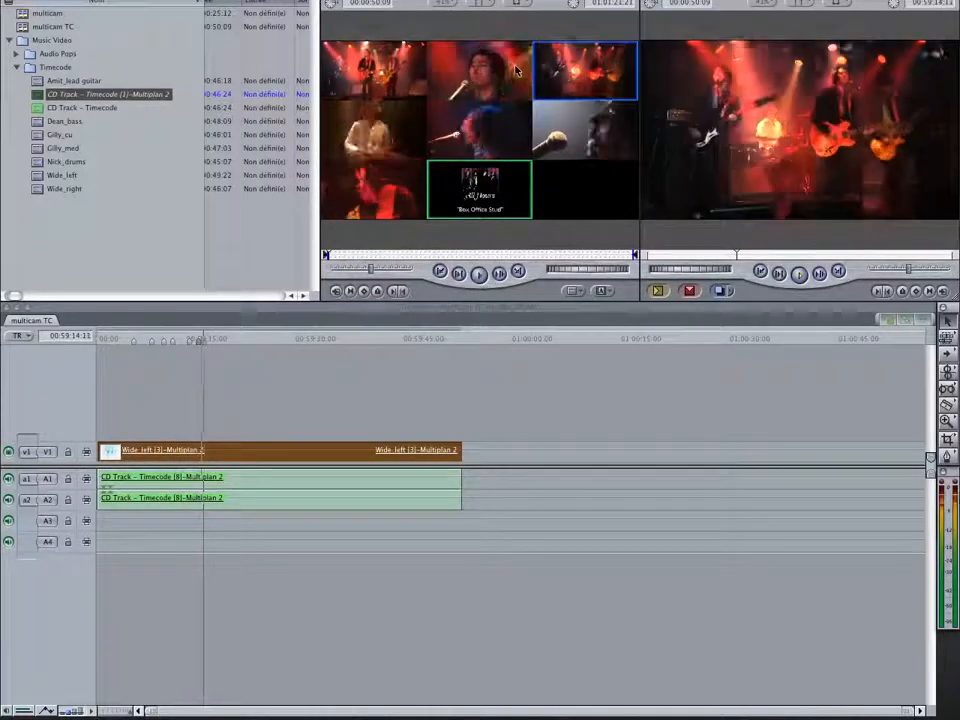
{"action": "left_click", "coordinate": [480, 70]}
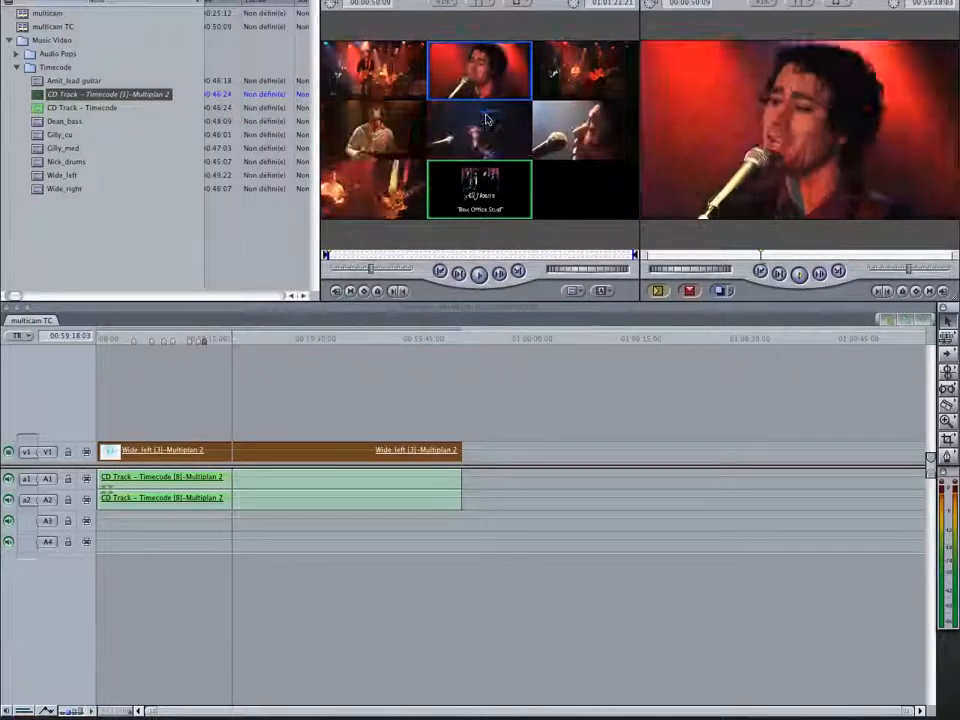
{"action": "left_click", "coordinate": [520, 135]}
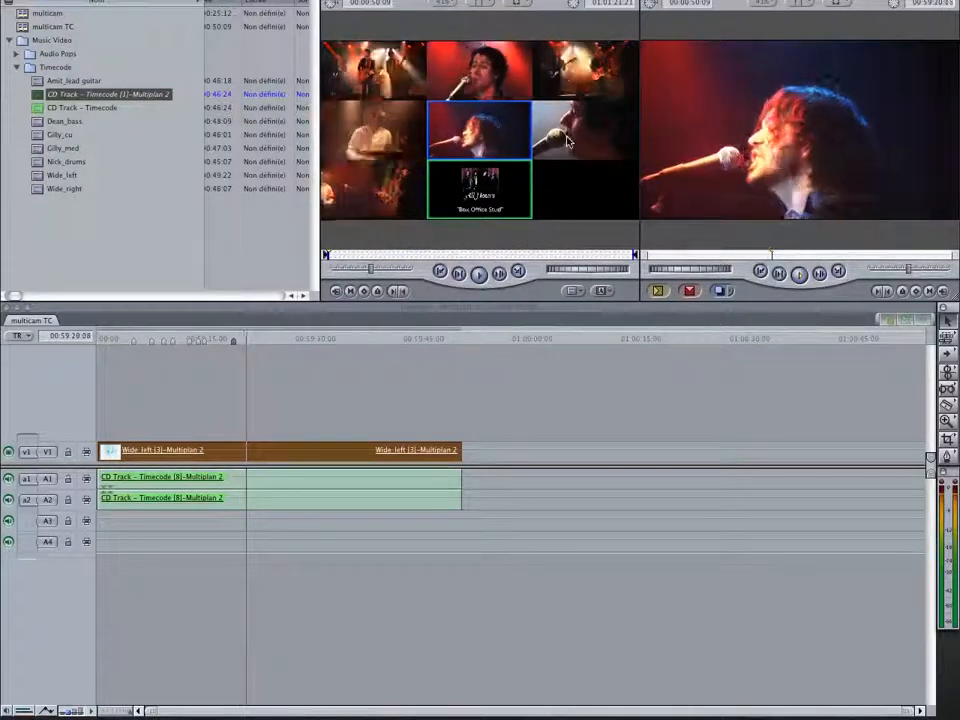
{"action": "left_click", "coordinate": [566, 142]}
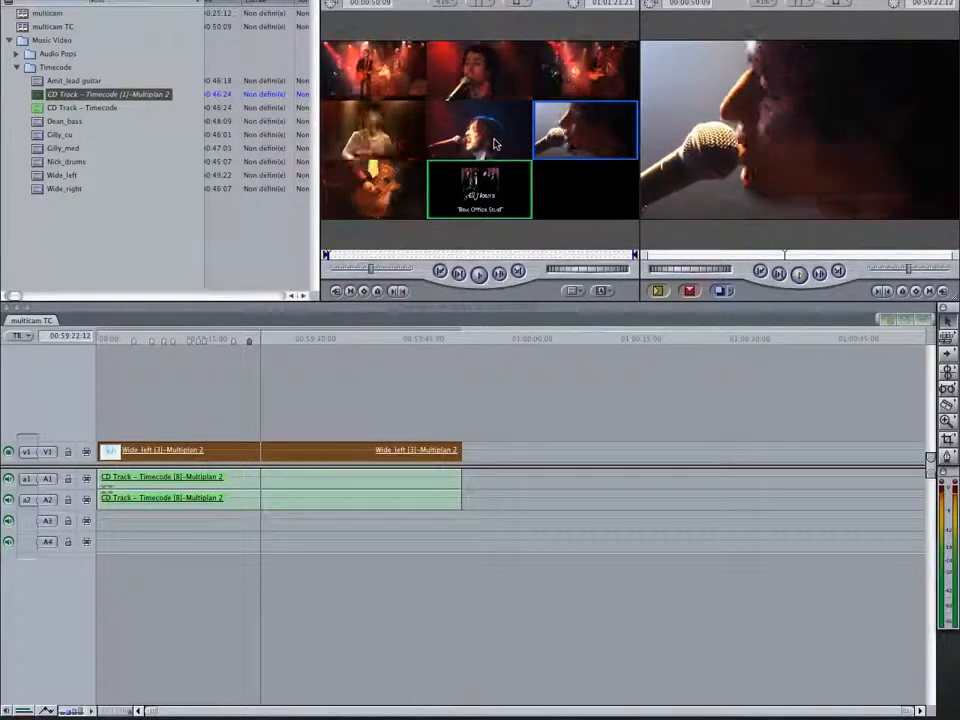
Cut live to the bass player, back to the vocal close-up, then to lead guitar, drums and the vocal close-up again
{"action": "left_click", "coordinate": [498, 146]}
{"action": "left_click", "coordinate": [548, 125]}
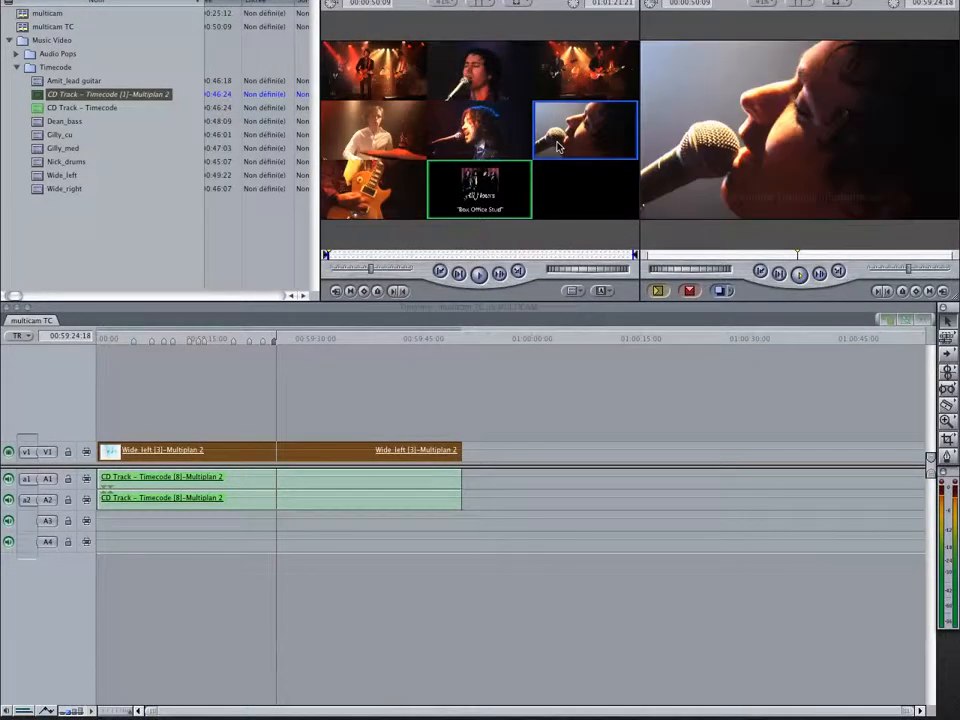
{"action": "left_click", "coordinate": [400, 184]}
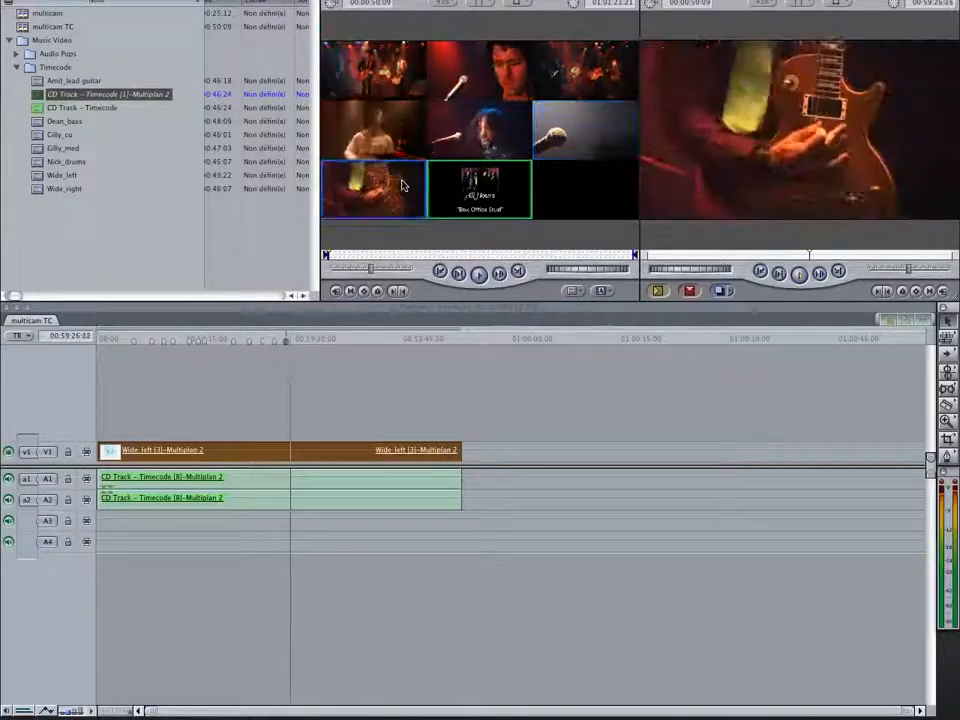
{"action": "left_click", "coordinate": [390, 128]}
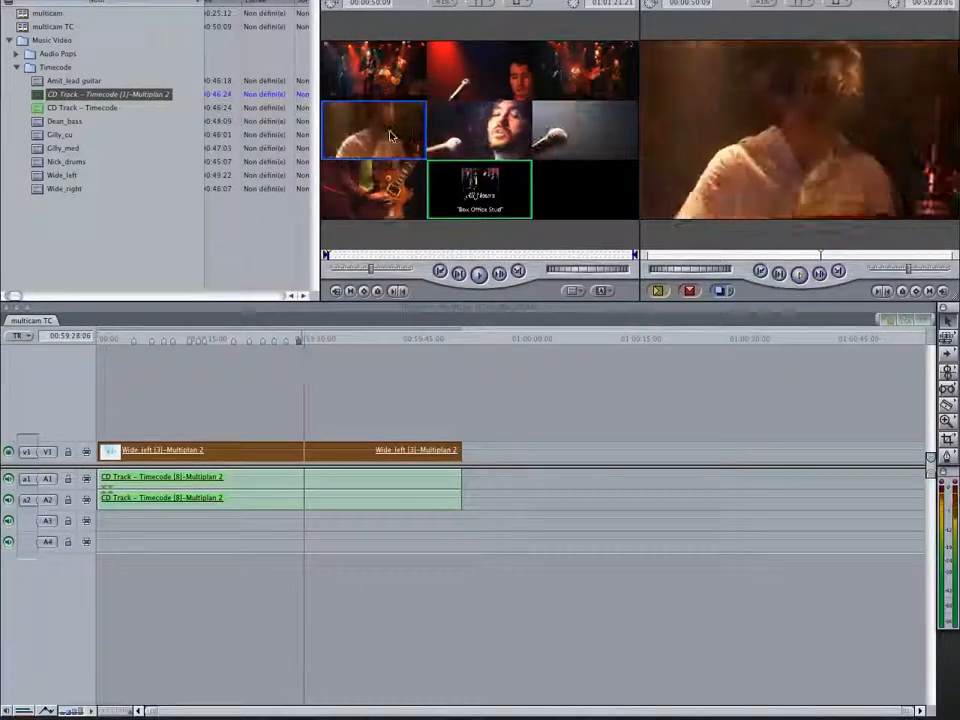
{"action": "left_click", "coordinate": [580, 128]}
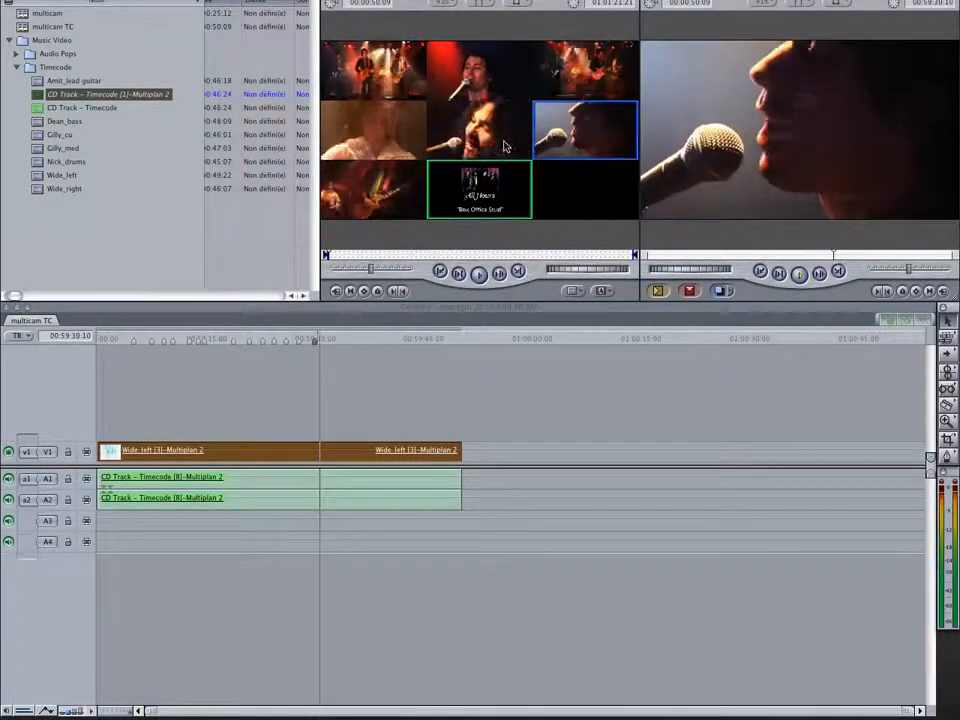
Cut live to the bass player, vocal close-up, medium vocal and lead guitar, and stop playback near 00:59:47 to apply the cuts
{"action": "left_click", "coordinate": [480, 128]}
{"action": "left_click", "coordinate": [575, 132]}
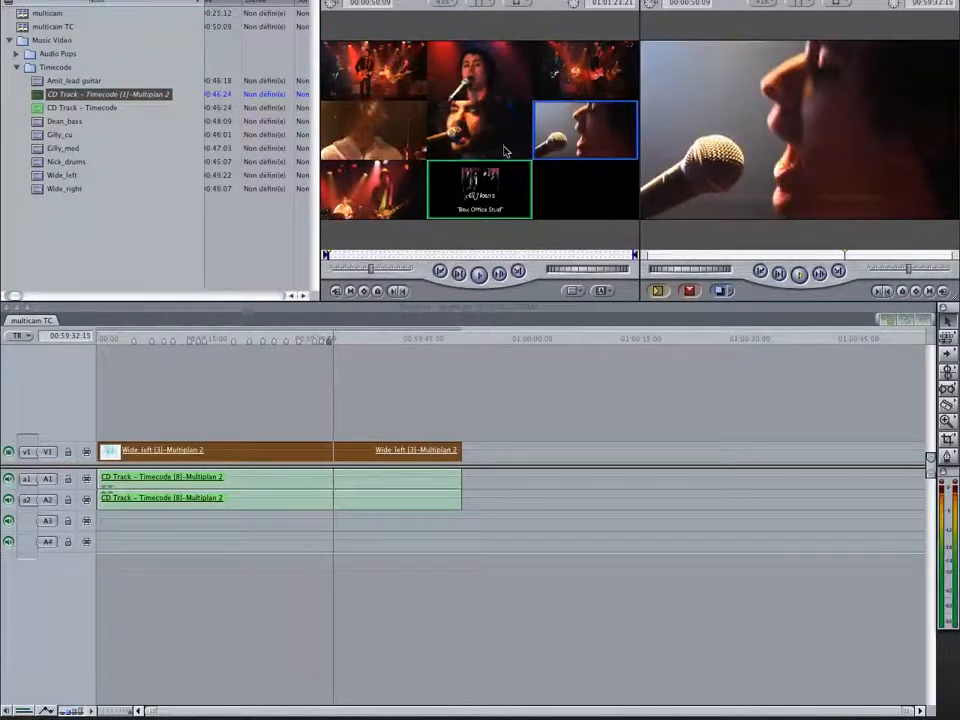
{"action": "left_click", "coordinate": [475, 88]}
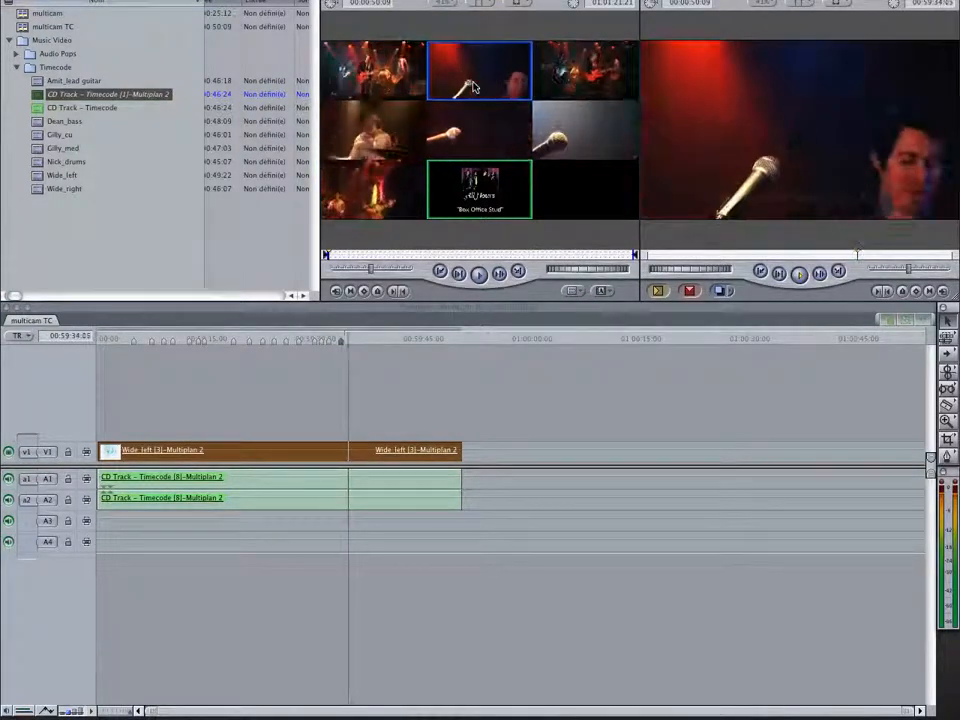
{"action": "left_click", "coordinate": [380, 205]}
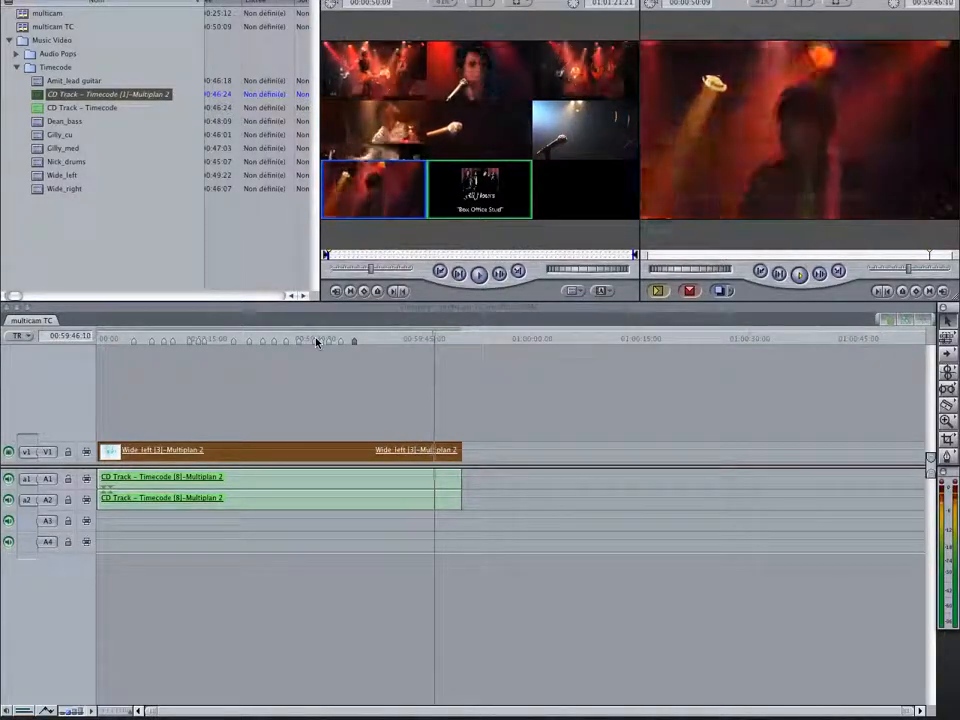
{"action": "key", "text": "space"}
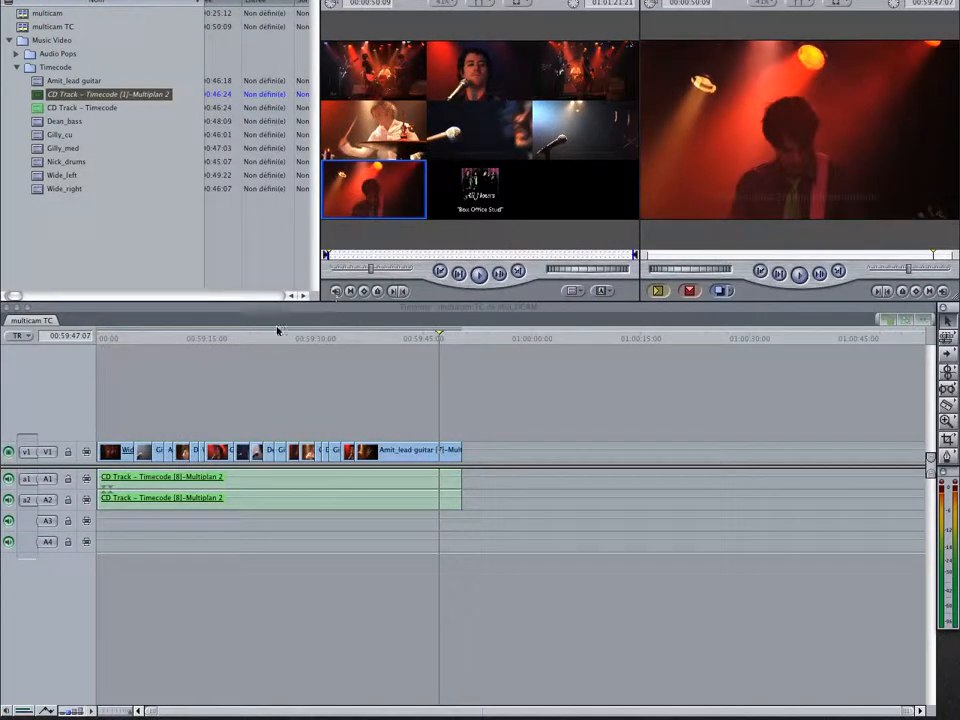